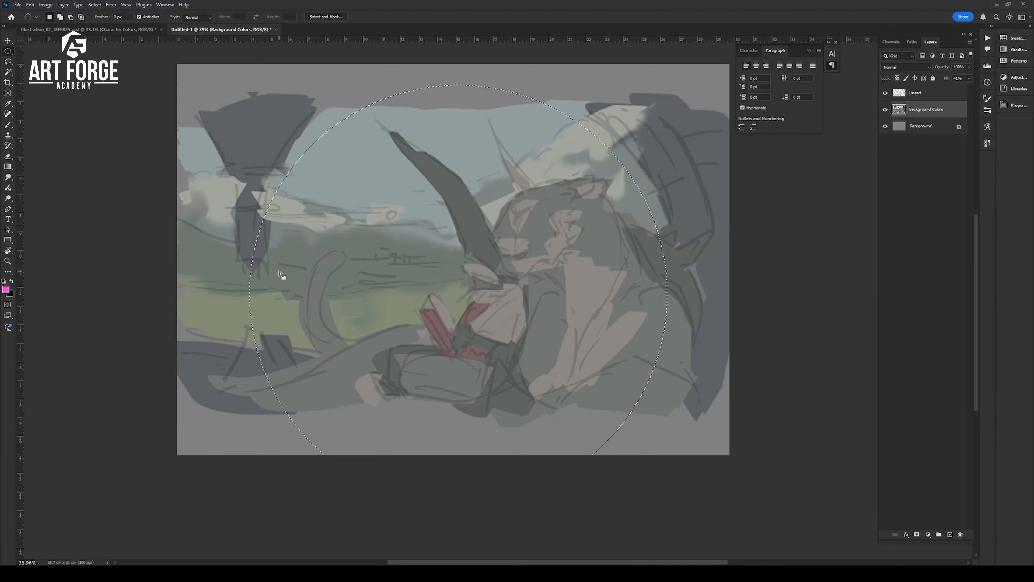
Draw circular marquee selections outward from a centre point over the middle of the sketch and undo the last one
{"action": "left_click_drag", "start_coordinate": [451, 241], "coordinate": [672, 418]}
{"action": "left_click_drag", "start_coordinate": [455, 241], "coordinate": [569, 413]}
{"action": "key", "text": "alt+space"}
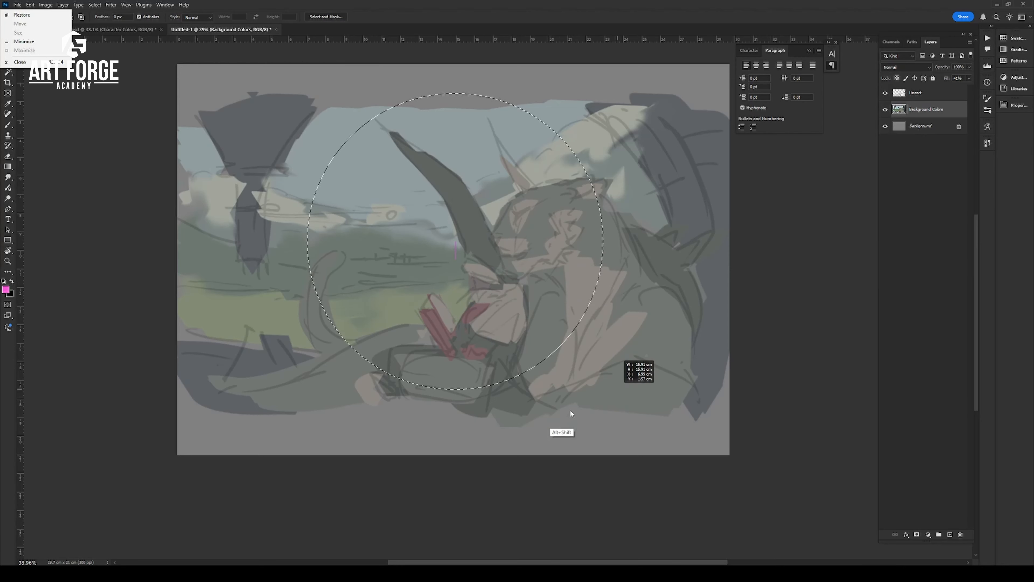
{"action": "key", "text": "Escape"}
{"action": "key", "text": "ctrl+z"}
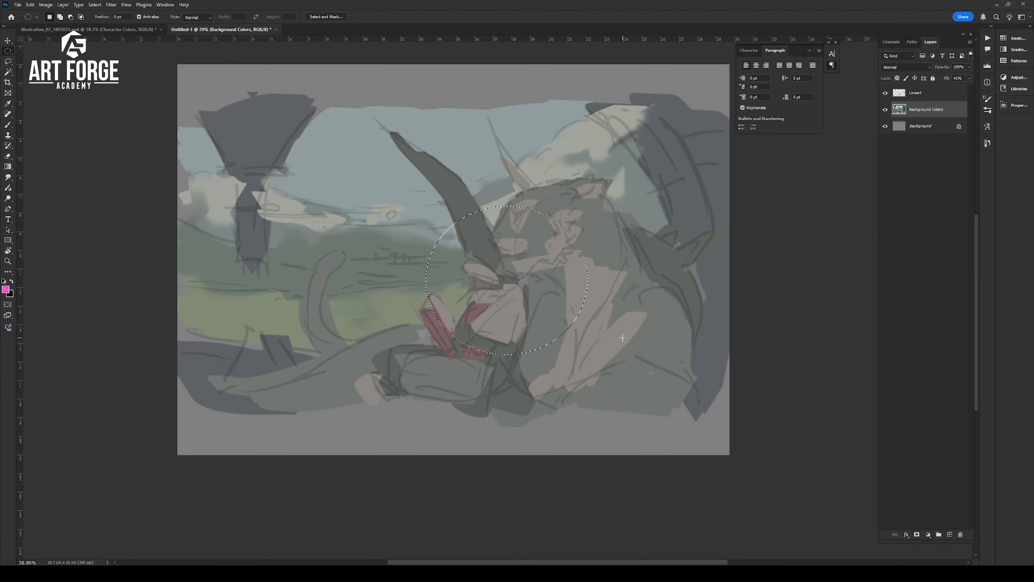
Draw square and rectangular marquee selections over the middle of the sketch and deselect
{"action": "key", "text": "shift+m"}
{"action": "mouse_move", "coordinate": [423, 199]}
{"action": "left_mouse_down"}
{"action": "mouse_move", "coordinate": [623, 259]}
{"action": "mouse_move", "coordinate": [569, 335]}
{"action": "mouse_move", "coordinate": [684, 361]}
{"action": "mouse_move", "coordinate": [507, 274]}
{"action": "mouse_move", "coordinate": [448, 338]}
{"action": "mouse_move", "coordinate": [487, 276]}
{"action": "mouse_move", "coordinate": [550, 300]}
{"action": "mouse_move", "coordinate": [583, 283]}
{"action": "left_mouse_up"}
{"action": "key", "text": "alt+space"}
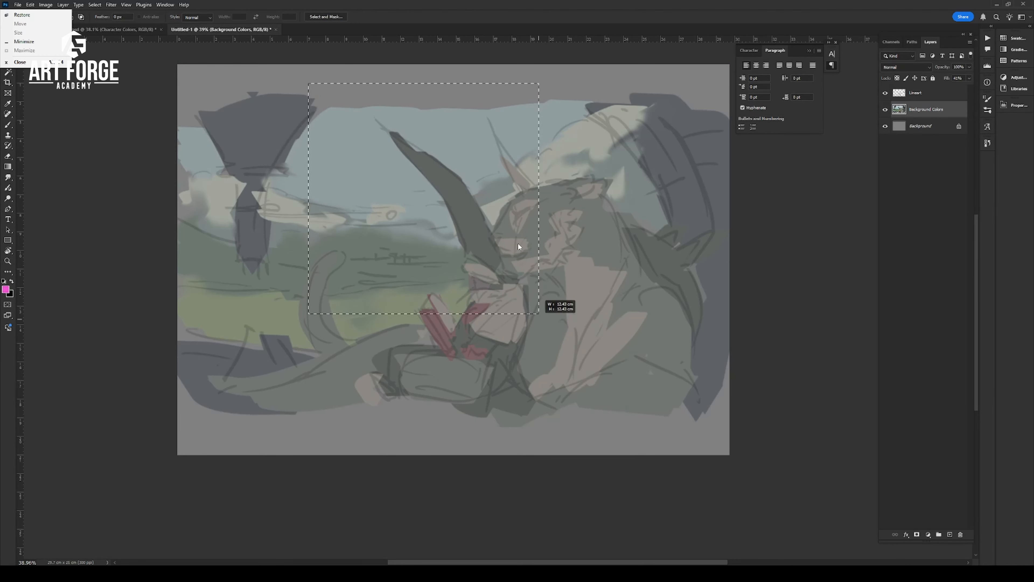
{"action": "key", "text": "Escape"}
{"action": "left_click_drag", "start_coordinate": [509, 284], "coordinate": [500, 312]}
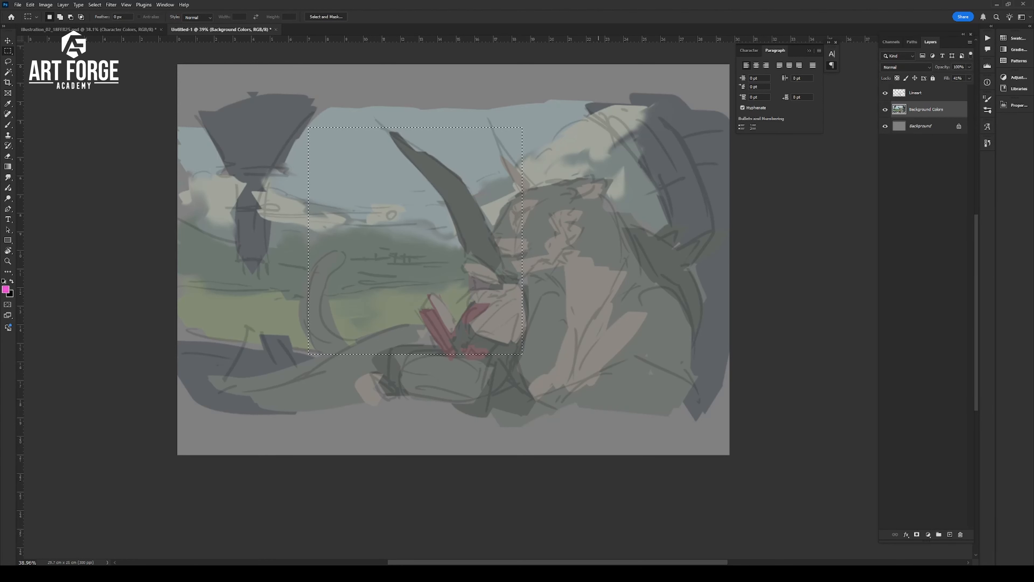
{"action": "key", "text": "ctrl+d"}
Paste the ink mountain drawing onto a new layer named Illustration and set its blend mode to Multiply
{"action": "key", "text": "ctrl+v"}
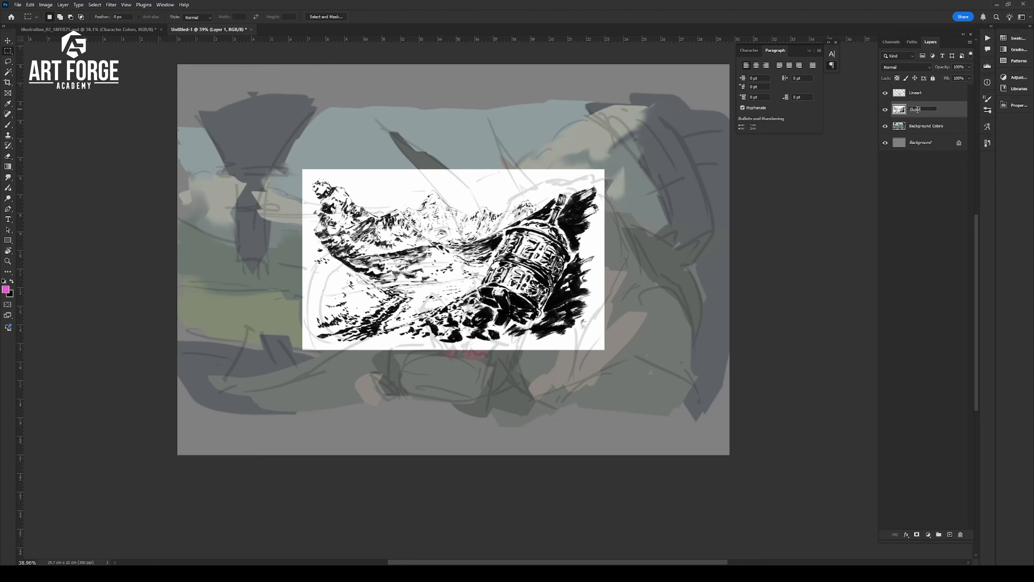
{"action": "left_click", "coordinate": [906, 67]}
{"action": "left_click", "coordinate": [903, 104]}
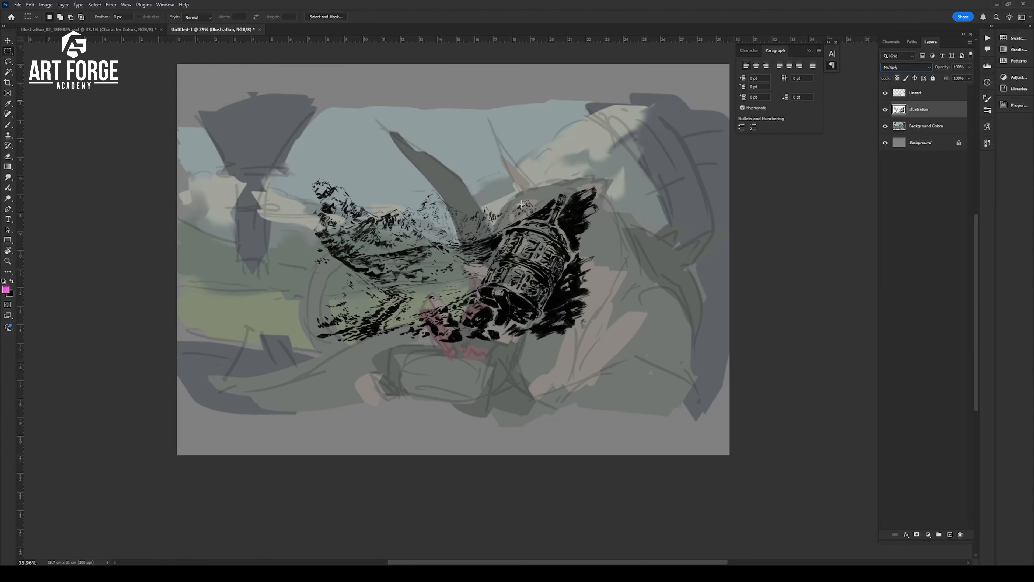
Lasso the mountain range in the pasted ink drawing and move it to the canvas's left edge
{"action": "key", "text": "l"}
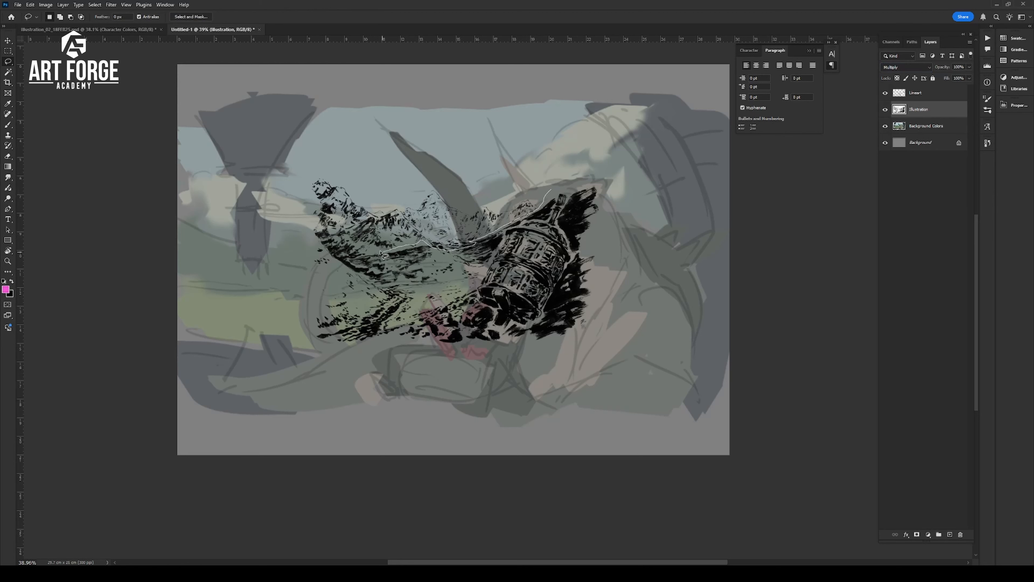
{"action": "left_click_drag", "start_coordinate": [381, 252], "coordinate": [523, 178]}
{"action": "left_click_drag", "start_coordinate": [474, 224], "coordinate": [331, 229]}
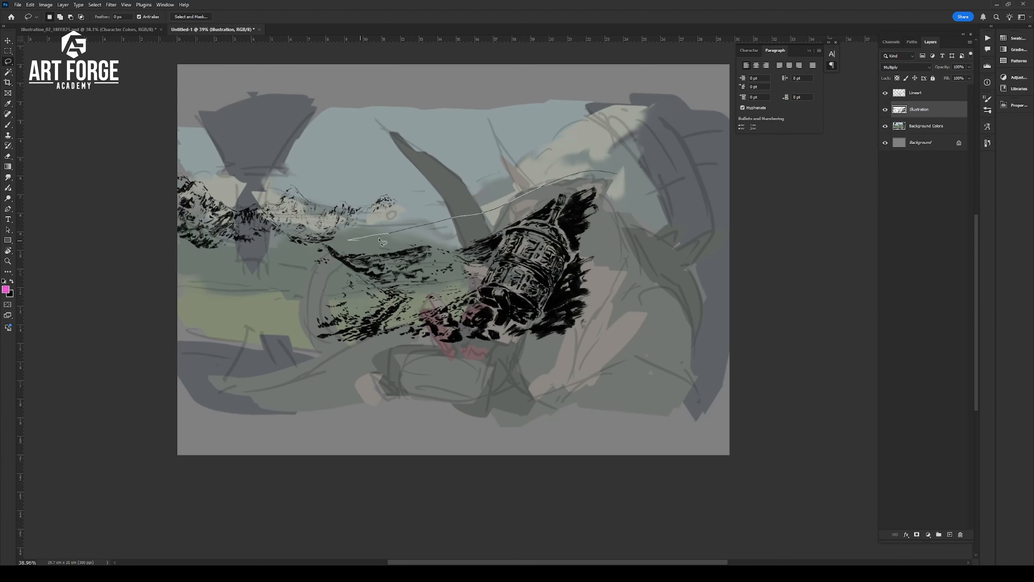
Move the ink cylinder and its rocks to the canvas's lower-right corner, and shift the remaining valley strokes slightly upward
{"action": "left_click_drag", "start_coordinate": [411, 373], "coordinate": [668, 207]}
{"action": "mouse_move", "coordinate": [535, 275]}
{"action": "left_mouse_down"}
{"action": "mouse_move", "coordinate": [693, 317]}
{"action": "mouse_move", "coordinate": [709, 389]}
{"action": "left_mouse_up"}
{"action": "mouse_move", "coordinate": [468, 225]}
{"action": "left_mouse_down"}
{"action": "mouse_move", "coordinate": [333, 244]}
{"action": "mouse_move", "coordinate": [593, 292]}
{"action": "left_mouse_up"}
{"action": "left_click_drag", "start_coordinate": [436, 277], "coordinate": [440, 257]}
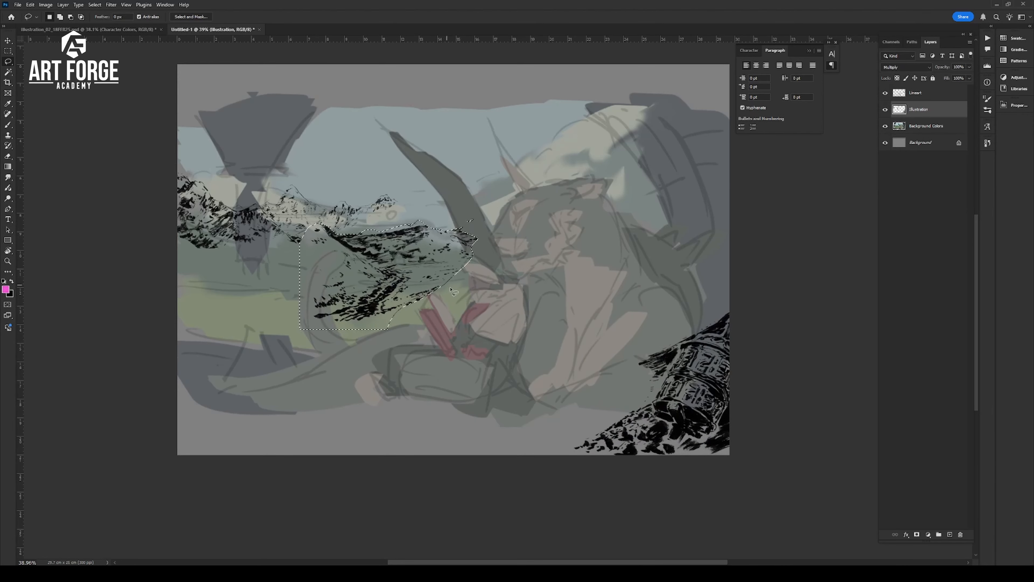
Lasso the rocky strokes at the bottom of the valley and duplicate them across the lower-left foreground
{"action": "key", "text": "z"}
{"action": "left_click_drag", "start_coordinate": [343, 221], "coordinate": [400, 210]}
{"action": "left_click_drag", "start_coordinate": [402, 274], "coordinate": [378, 273]}
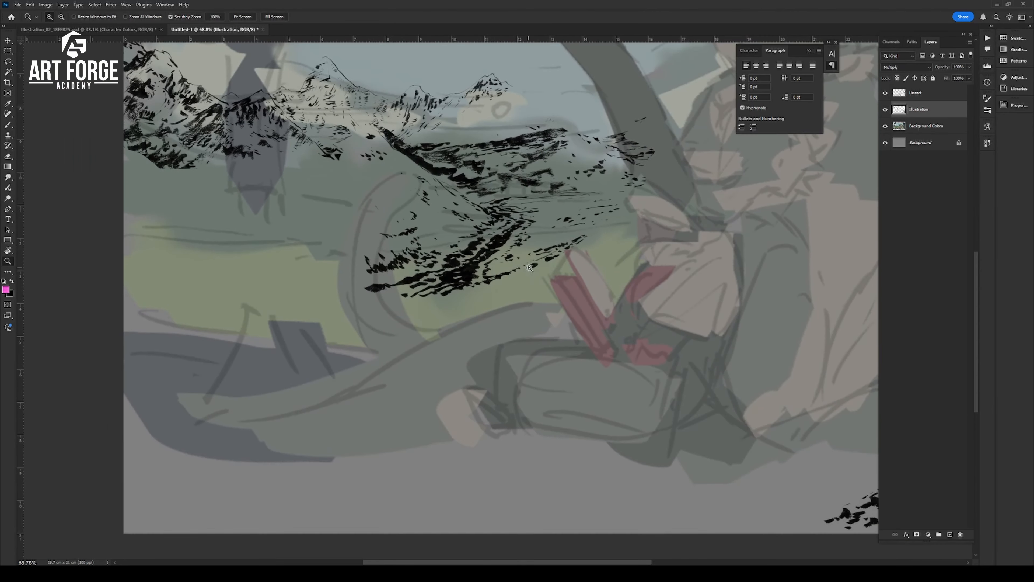
{"action": "key", "text": "l"}
{"action": "mouse_move", "coordinate": [594, 242]}
{"action": "left_mouse_down"}
{"action": "mouse_move", "coordinate": [545, 237]}
{"action": "mouse_move", "coordinate": [643, 253]}
{"action": "left_mouse_up"}
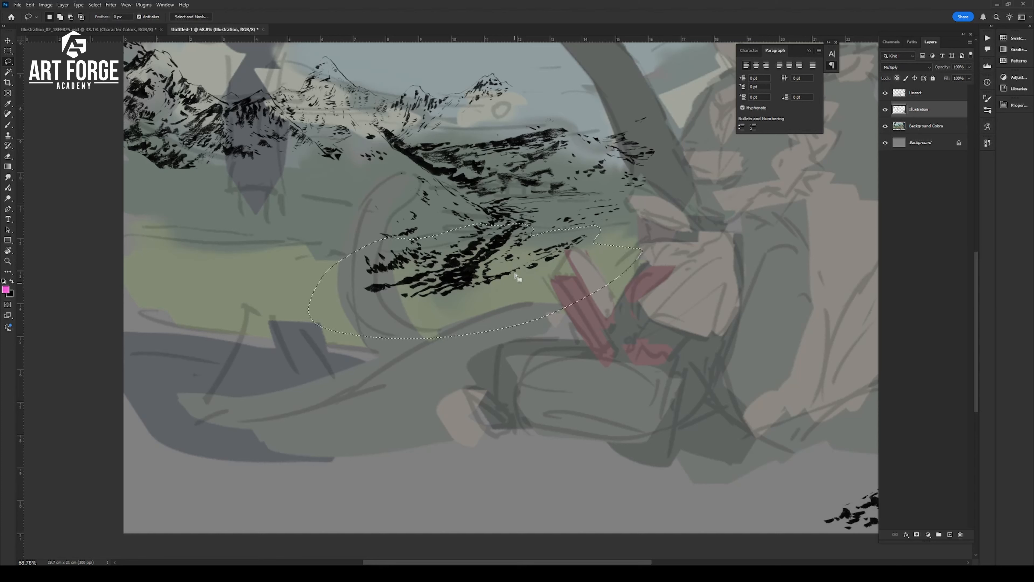
{"action": "left_click_drag", "start_coordinate": [474, 258], "coordinate": [230, 368]}
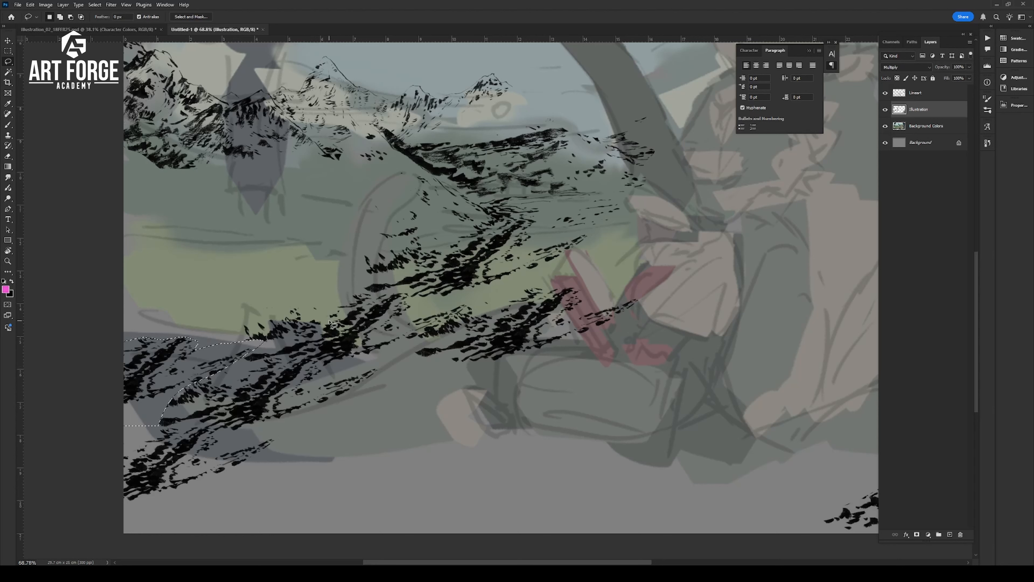
Undo the last few edits to the duplicated rock strokes and redo them
{"action": "key", "text": "ctrl+z"}
{"action": "key", "text": "ctrl+z"}
{"action": "key", "text": "ctrl+z"}
{"action": "left_click", "coordinate": [30, 5]}
{"action": "left_click", "coordinate": [41, 22]}
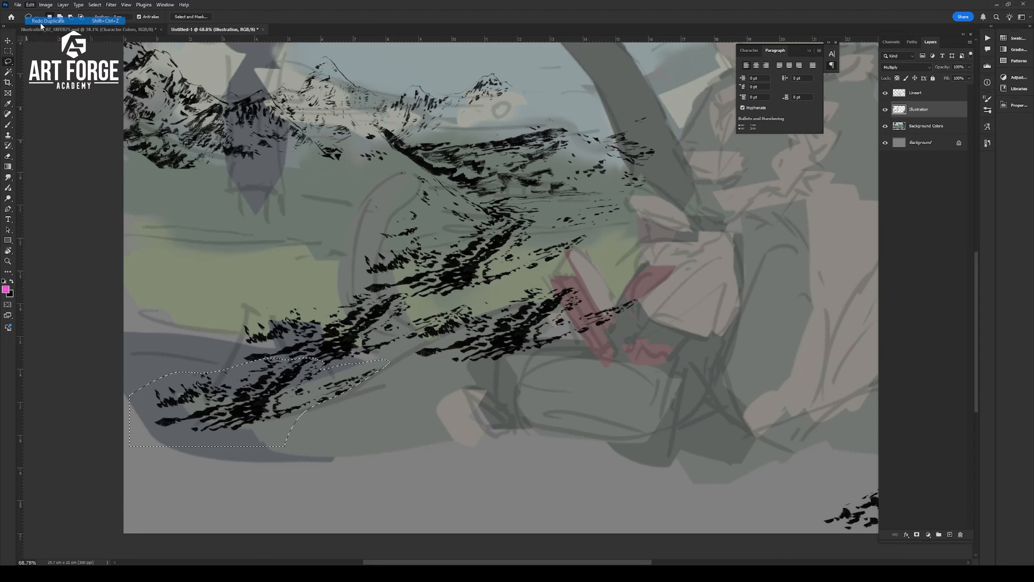
{"action": "left_click", "coordinate": [29, 4]}
{"action": "left_click", "coordinate": [40, 22]}
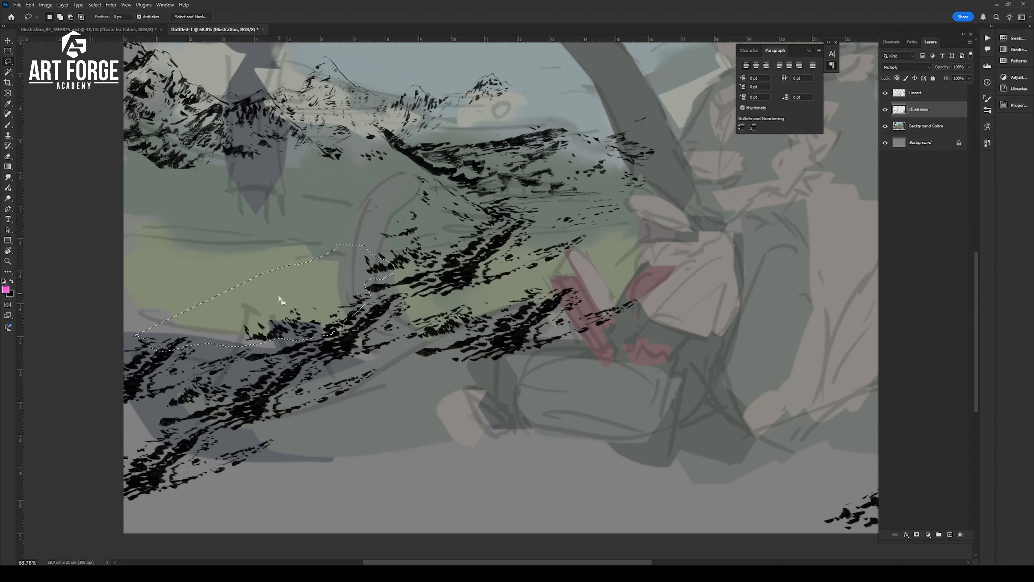
{"action": "key", "text": "ctrl+z"}
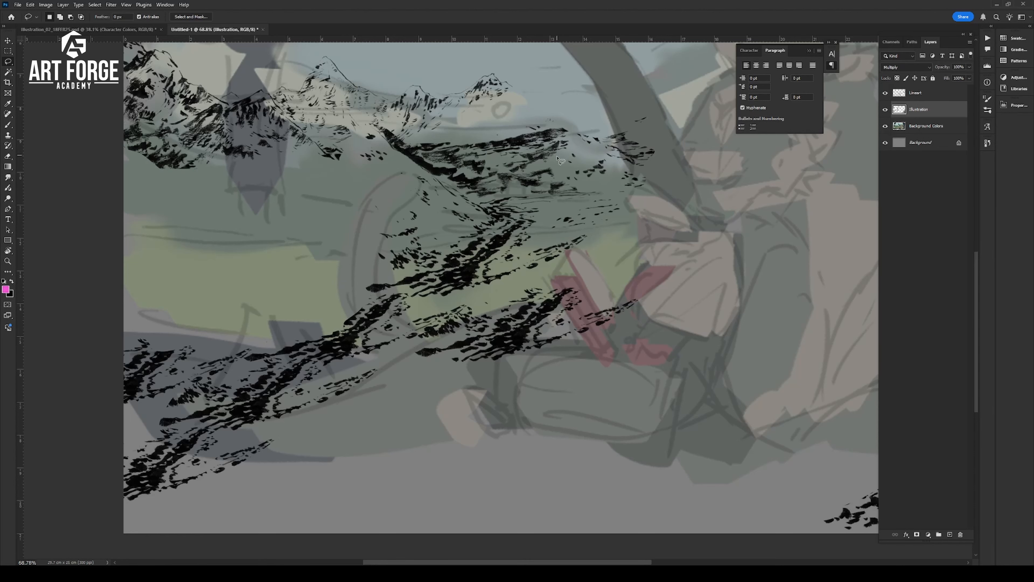
Shift the ink landscape down and right, and duplicate its left mountain section to fill the canvas's left edge
{"action": "left_click_drag", "start_coordinate": [548, 144], "coordinate": [598, 184], "text": "ctrl"}
{"action": "left_click_drag", "start_coordinate": [584, 172], "coordinate": [602, 256]}
{"action": "mouse_move", "coordinate": [284, 215]}
{"action": "left_mouse_down"}
{"action": "mouse_move", "coordinate": [240, 163]}
{"action": "mouse_move", "coordinate": [285, 220]}
{"action": "left_mouse_up"}
{"action": "mouse_move", "coordinate": [273, 281]}
{"action": "left_mouse_down", "text": "ctrl+alt"}
{"action": "mouse_move", "coordinate": [203, 229]}
{"action": "mouse_move", "coordinate": [231, 235]}
{"action": "left_mouse_up", "text": "ctrl+alt"}
{"action": "key", "text": "ctrl+d"}
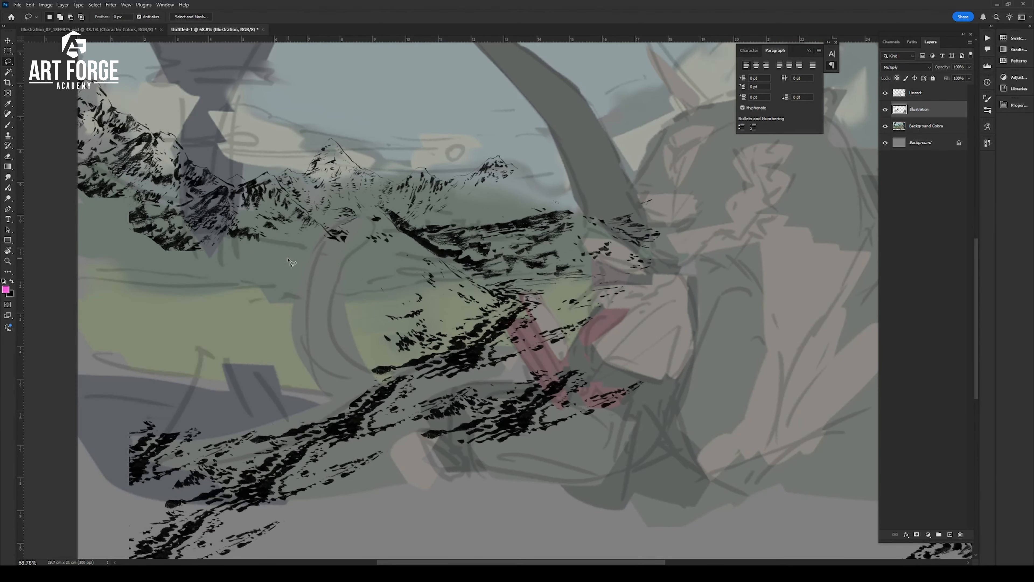
Add a new layer named Shadow directly above the Background Colors layer
{"action": "left_click", "coordinate": [918, 126]}
{"action": "left_click", "coordinate": [949, 534]}
{"action": "double_click", "coordinate": [916, 125]}
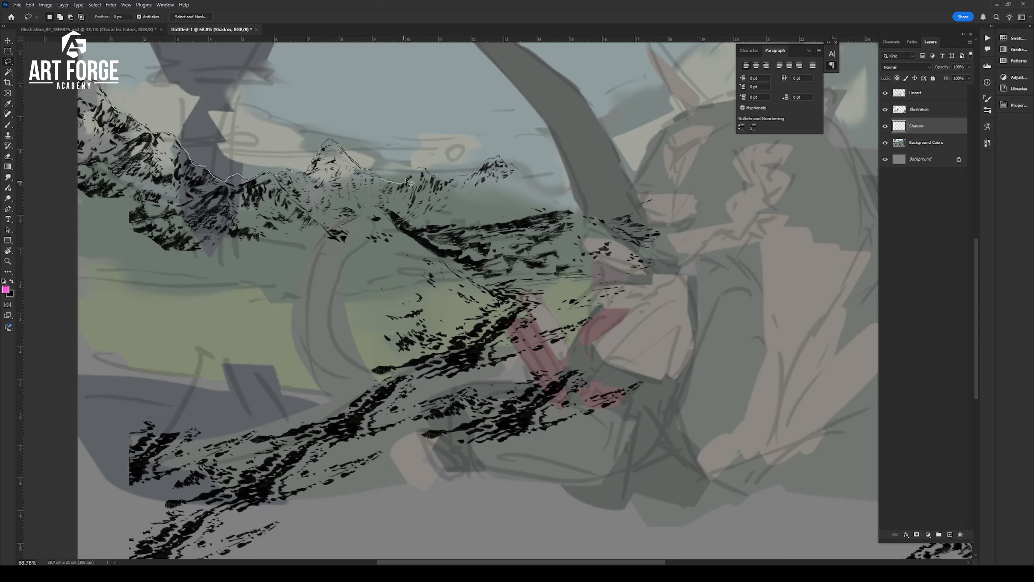
Lasso the mountains and the left slope along their ink silhouette and fill the selection with dark green
{"action": "left_click_drag", "start_coordinate": [582, 214], "coordinate": [58, 250]}
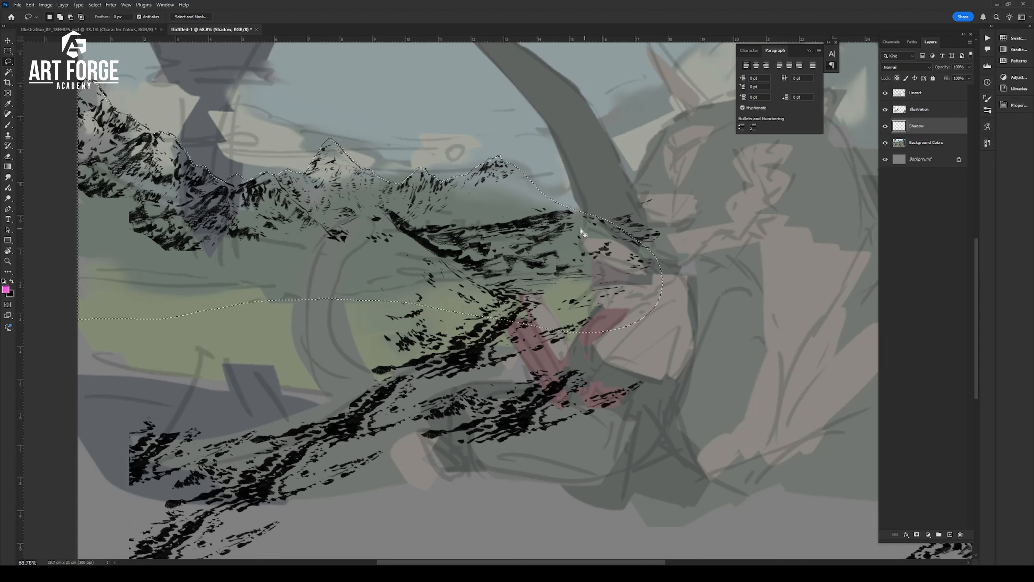
{"action": "mouse_move", "coordinate": [518, 222]}
{"action": "left_mouse_down"}
{"action": "mouse_move", "coordinate": [492, 307]}
{"action": "mouse_move", "coordinate": [88, 440]}
{"action": "mouse_move", "coordinate": [232, 257]}
{"action": "left_mouse_up"}
{"action": "left_click", "coordinate": [6, 290]}
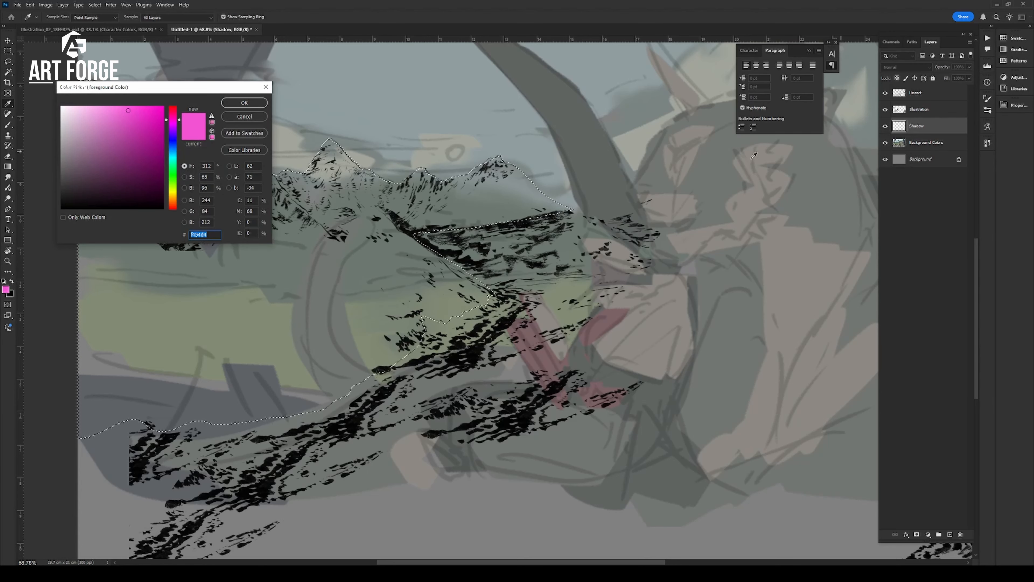
{"action": "left_click", "coordinate": [173, 164]}
{"action": "left_click", "coordinate": [106, 182]}
{"action": "key", "text": "Return"}
{"action": "key", "text": "g"}
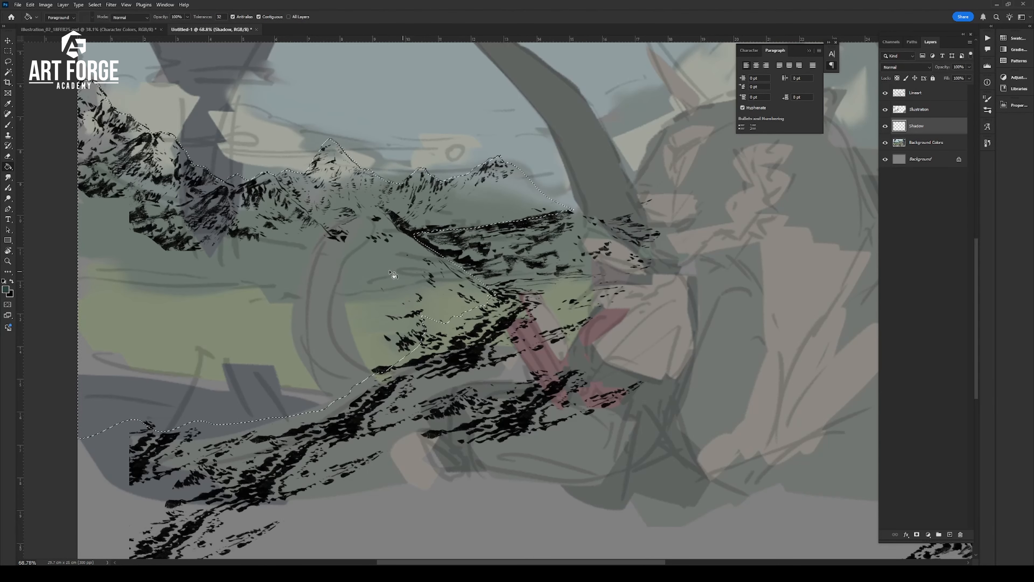
{"action": "left_click", "coordinate": [393, 274]}
{"action": "key", "text": "ctrl+d"}
Lasso the distant peaks and shift their fill to a lighter blue with Hue/Saturation
{"action": "left_click_drag", "start_coordinate": [286, 296], "coordinate": [332, 306]}
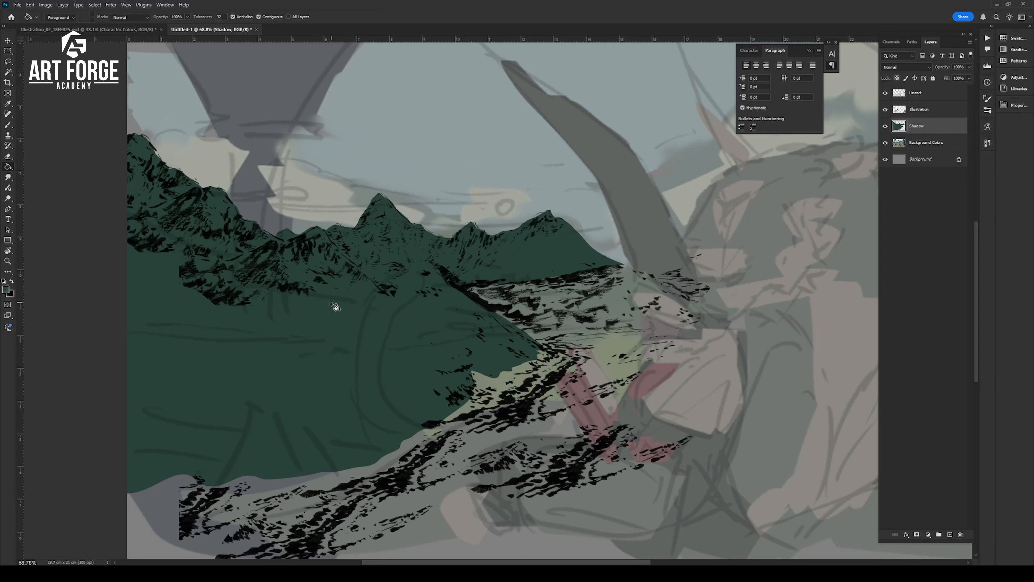
{"action": "key", "text": "l"}
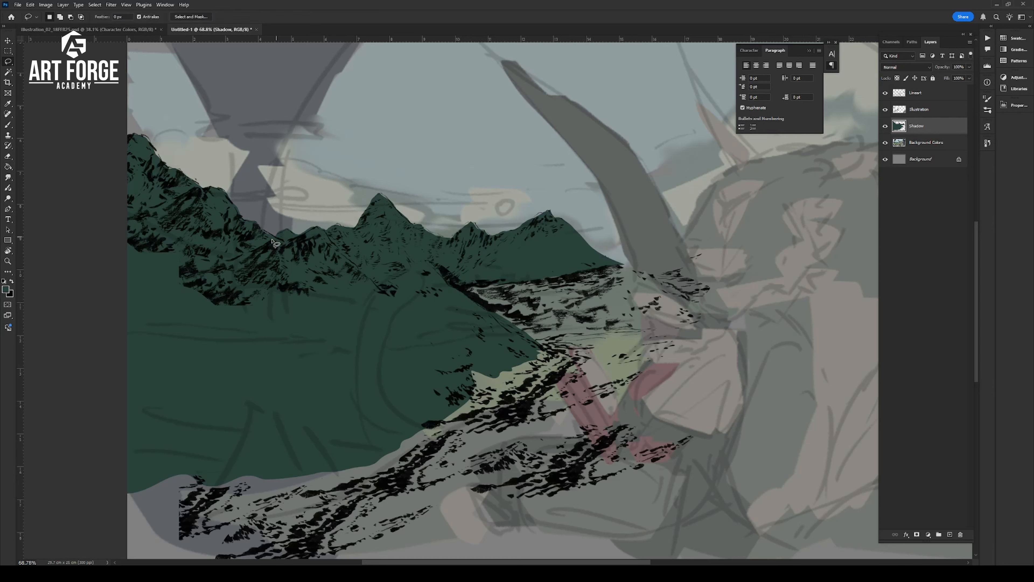
{"action": "left_click_drag", "start_coordinate": [653, 257], "coordinate": [276, 174]}
{"action": "key", "text": "ctrl+u"}
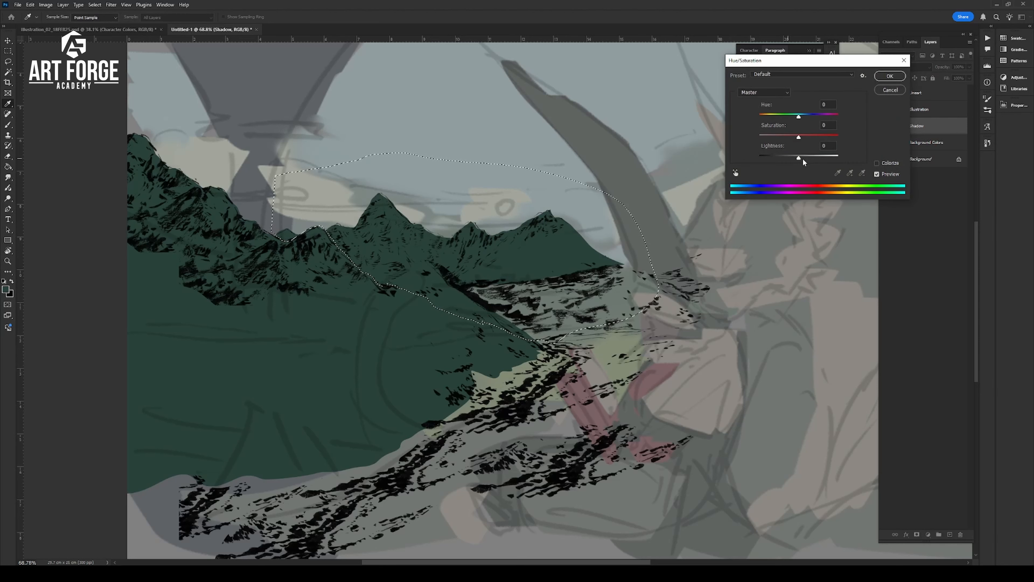
{"action": "left_click_drag", "start_coordinate": [802, 157], "coordinate": [808, 158]}
{"action": "left_click_drag", "start_coordinate": [800, 116], "coordinate": [811, 136]}
{"action": "key", "text": "Return"}
{"action": "key", "text": "ctrl+d"}
Hide the Background Colors layer
{"action": "key", "text": "z"}
{"action": "left_click_drag", "start_coordinate": [497, 249], "coordinate": [463, 269]}
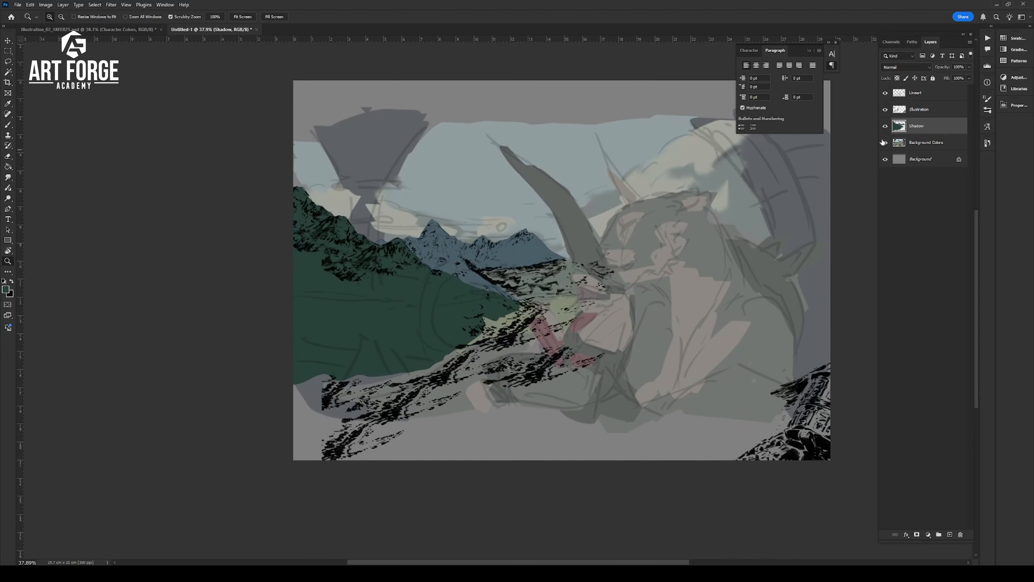
{"action": "left_click", "coordinate": [884, 142]}
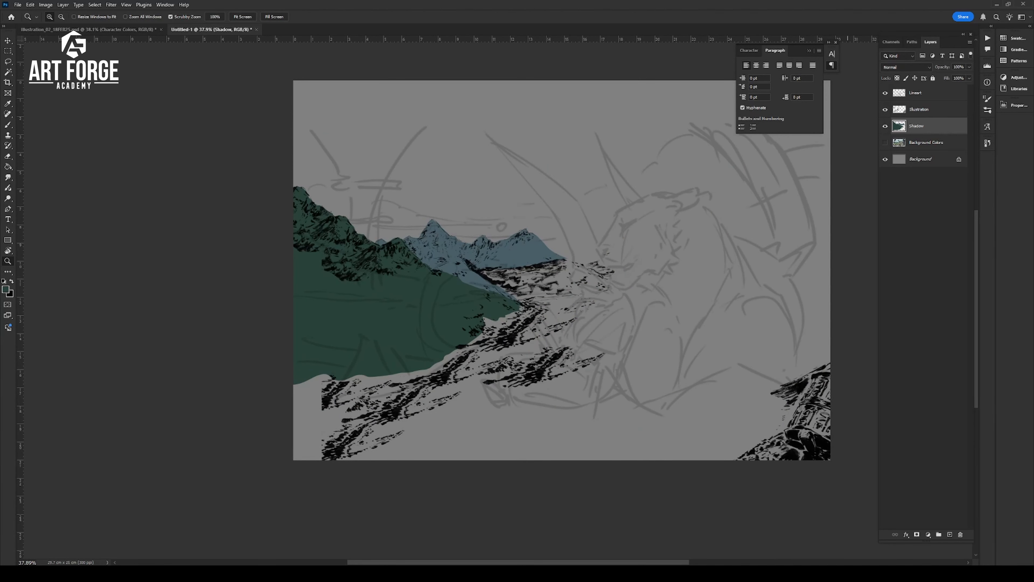
Paste the second ink landscape, with moths and a hillside, above the Illustration layer and move it to the upper right
{"action": "left_click_drag", "start_coordinate": [459, 267], "coordinate": [700, 3]}
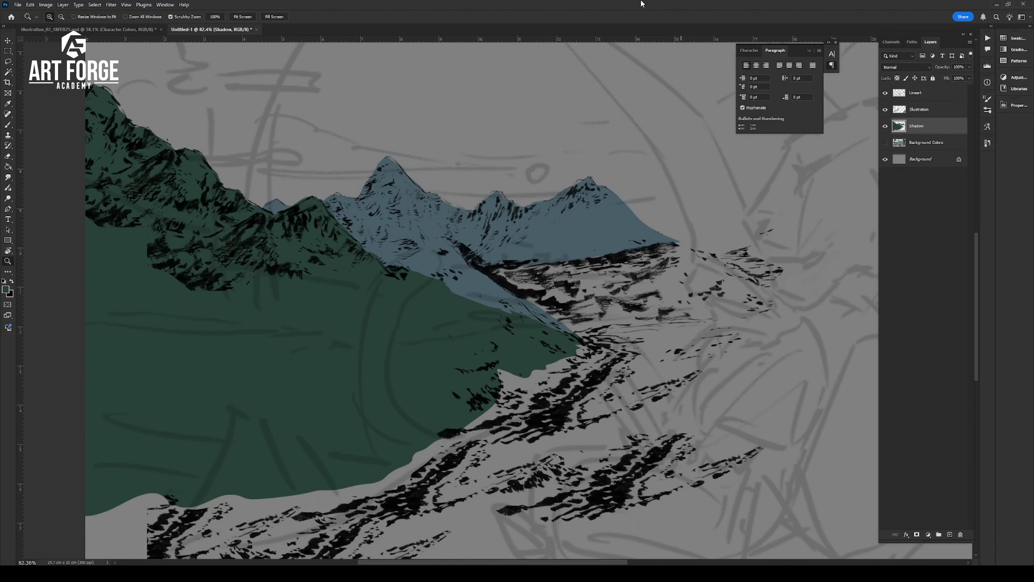
{"action": "left_click", "coordinate": [912, 114]}
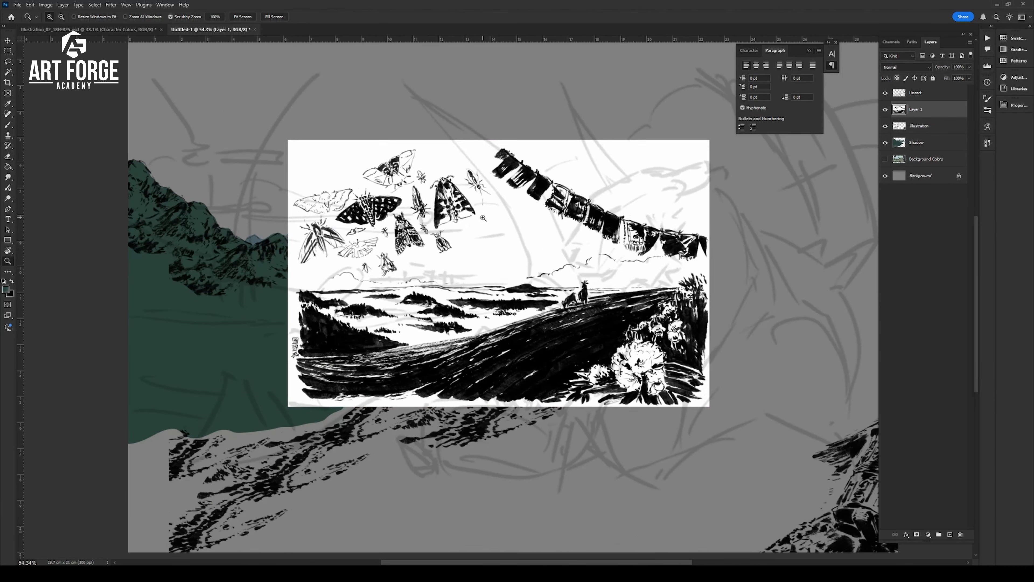
{"action": "left_click_drag", "start_coordinate": [488, 199], "coordinate": [603, 106], "text": "ctrl"}
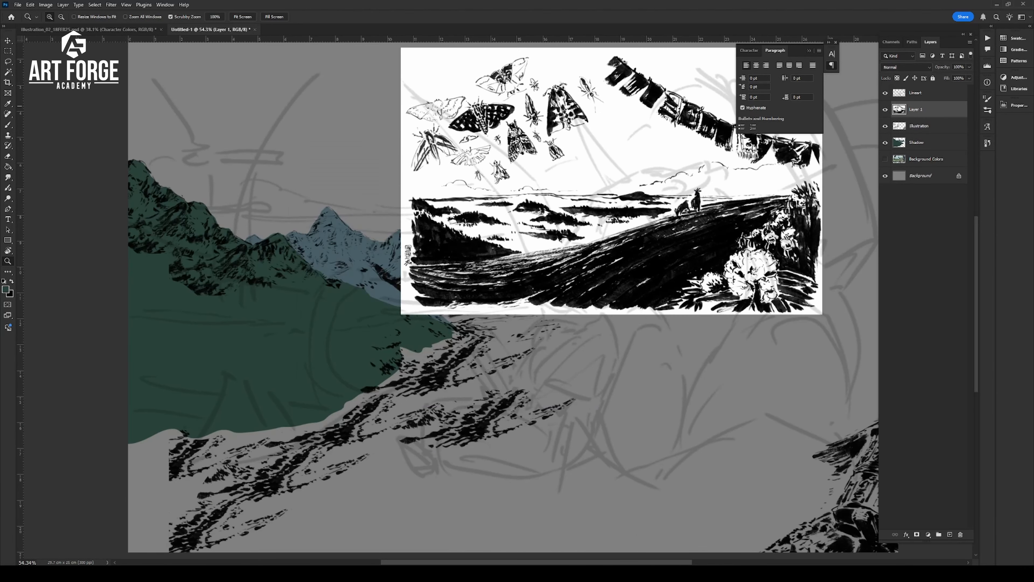
Lasso the valley in the second ink landscape, feather the selection by 10 pixels, and duplicate it over the lower foreground
{"action": "key", "text": "l"}
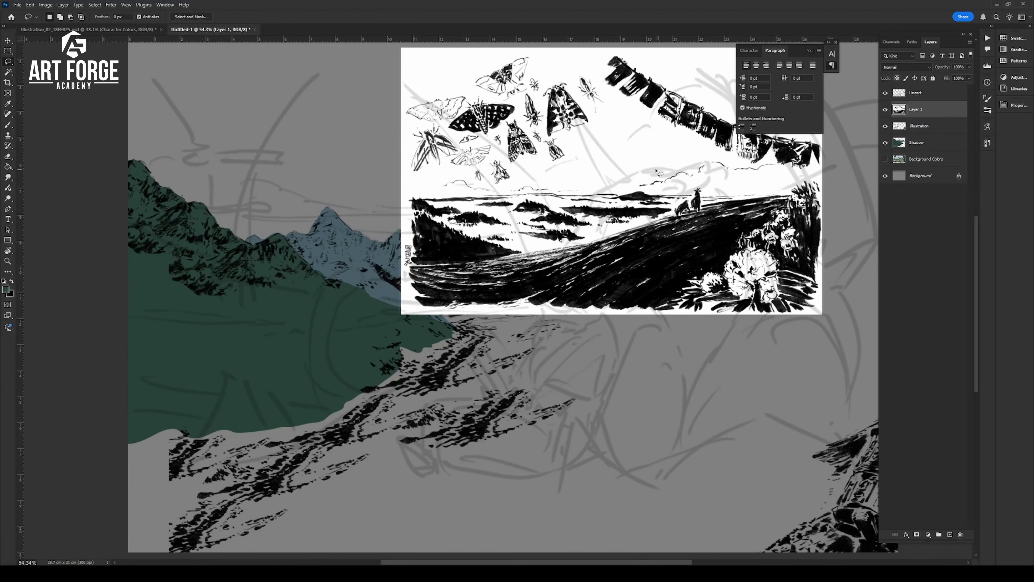
{"action": "left_click_drag", "start_coordinate": [466, 193], "coordinate": [460, 191]}
{"action": "right_click", "coordinate": [638, 197]}
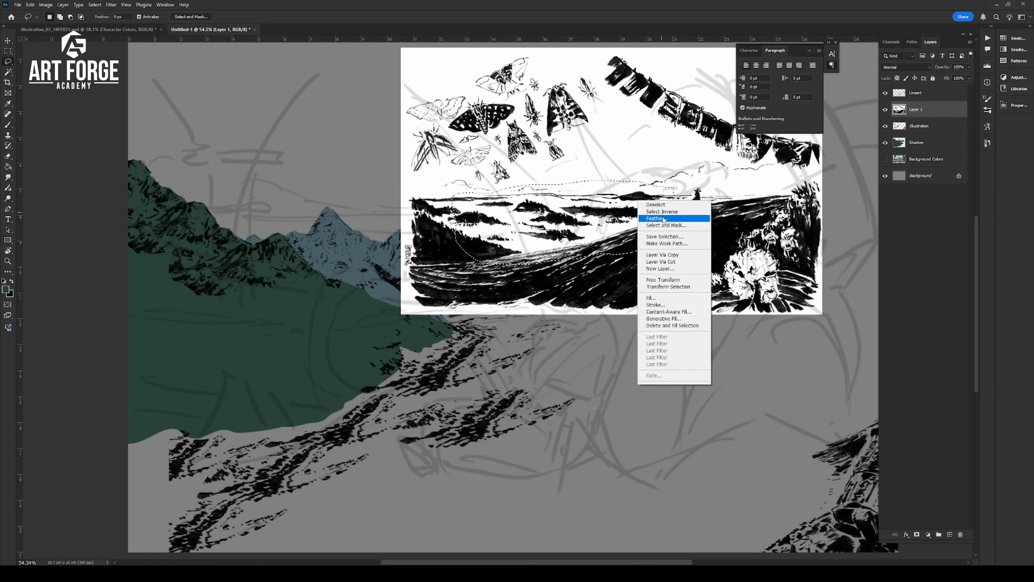
{"action": "left_click", "coordinate": [655, 217]}
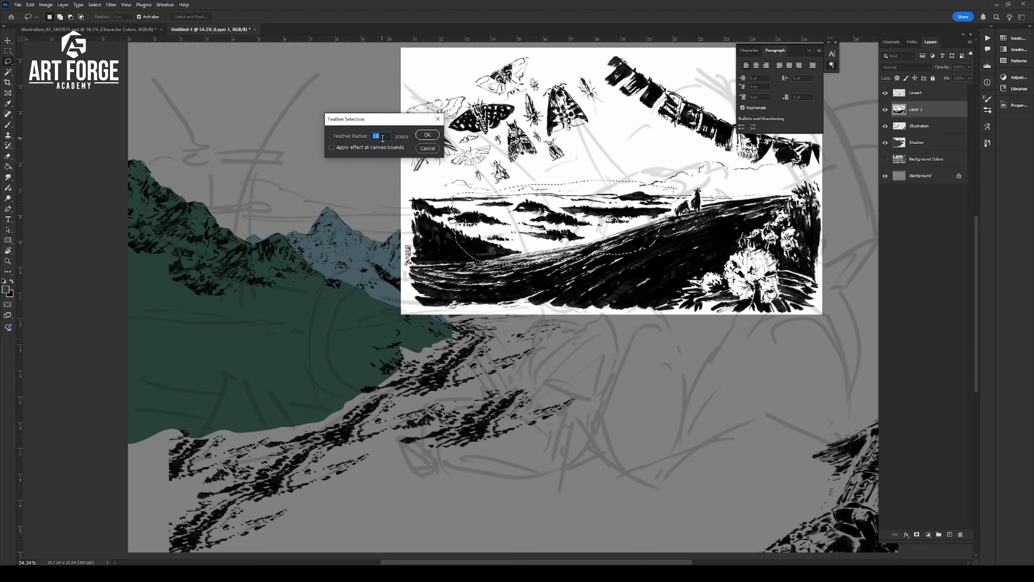
{"action": "left_click", "coordinate": [428, 137]}
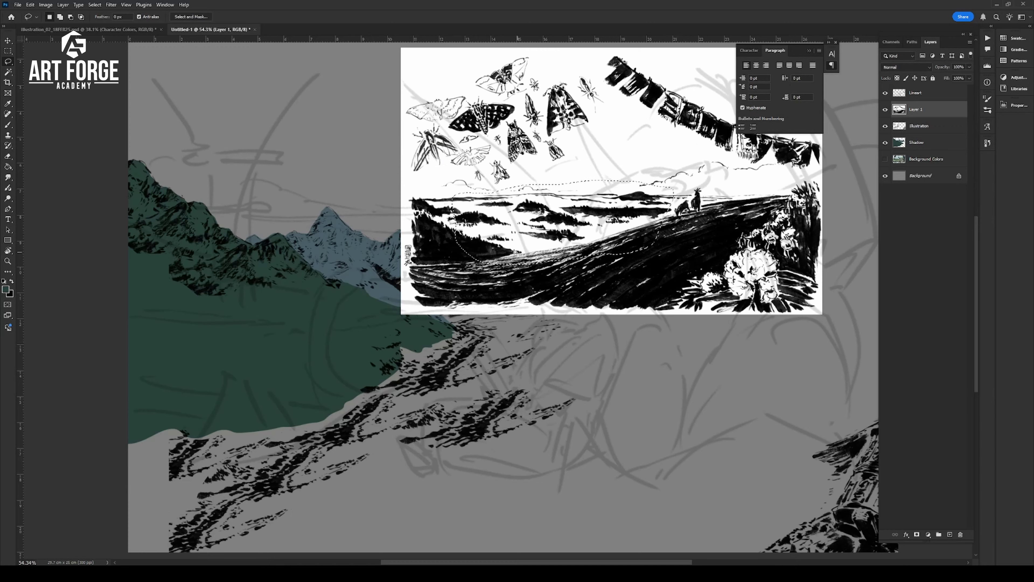
{"action": "left_click_drag", "start_coordinate": [505, 263], "coordinate": [385, 414]}
{"action": "key", "text": "z"}
{"action": "left_click_drag", "start_coordinate": [330, 364], "coordinate": [353, 379]}
{"action": "key", "text": "l"}
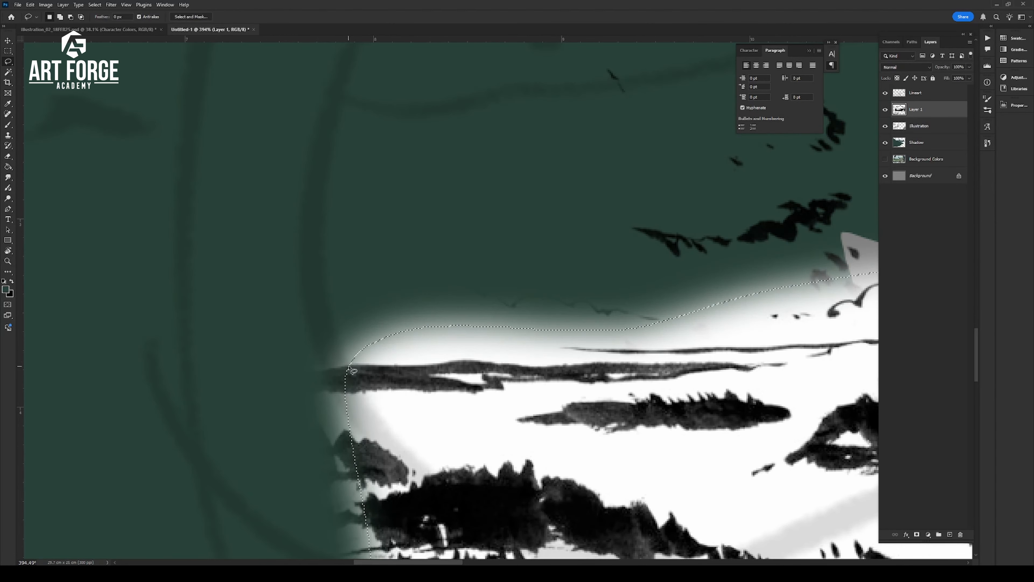
Lasso a dark hillside piece without feathering, place it over the feathered copy's left end, and compare their edges
{"action": "key", "text": "z"}
{"action": "left_click_drag", "start_coordinate": [475, 284], "coordinate": [440, 275]}
{"action": "left_click", "coordinate": [665, 118]}
{"action": "key", "text": "l"}
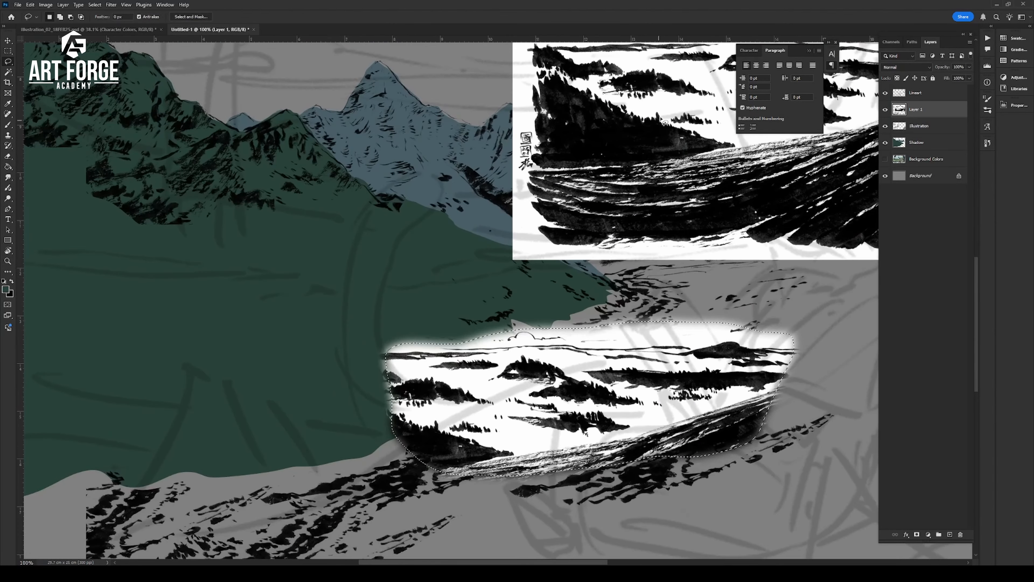
{"action": "left_click_drag", "start_coordinate": [663, 116], "coordinate": [686, 102]}
{"action": "mouse_move", "coordinate": [603, 179]}
{"action": "left_mouse_down"}
{"action": "mouse_move", "coordinate": [417, 355]}
{"action": "mouse_move", "coordinate": [452, 242]}
{"action": "mouse_move", "coordinate": [472, 219]}
{"action": "left_mouse_up"}
{"action": "key", "text": "ctrl+d"}
{"action": "key", "text": "z"}
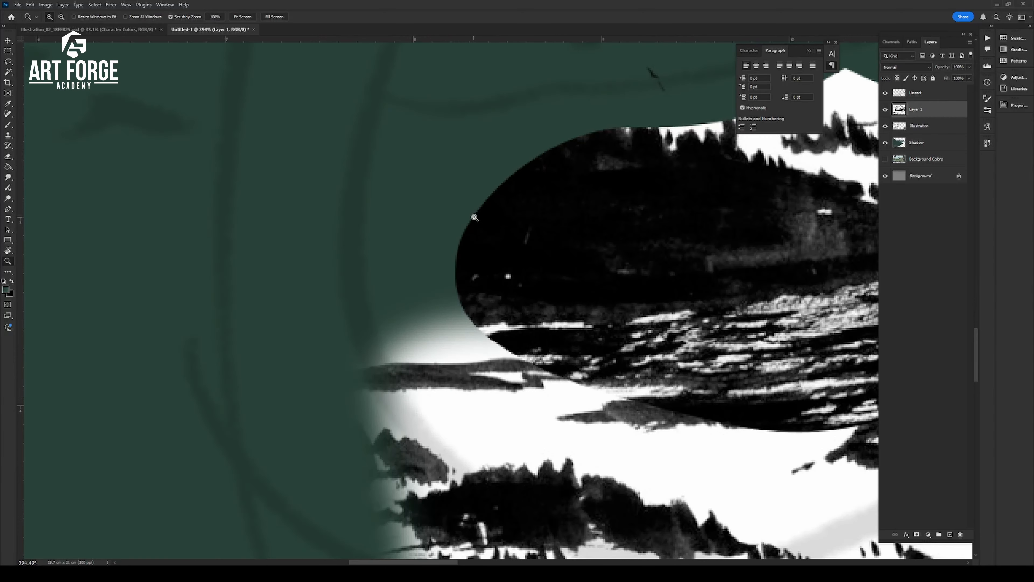
Undo the unfeathered hillside piece and the feathered valley copy pasted over the lower foreground
{"action": "key", "text": "l"}
{"action": "key", "text": "z"}
{"action": "left_click_drag", "start_coordinate": [387, 415], "coordinate": [342, 292]}
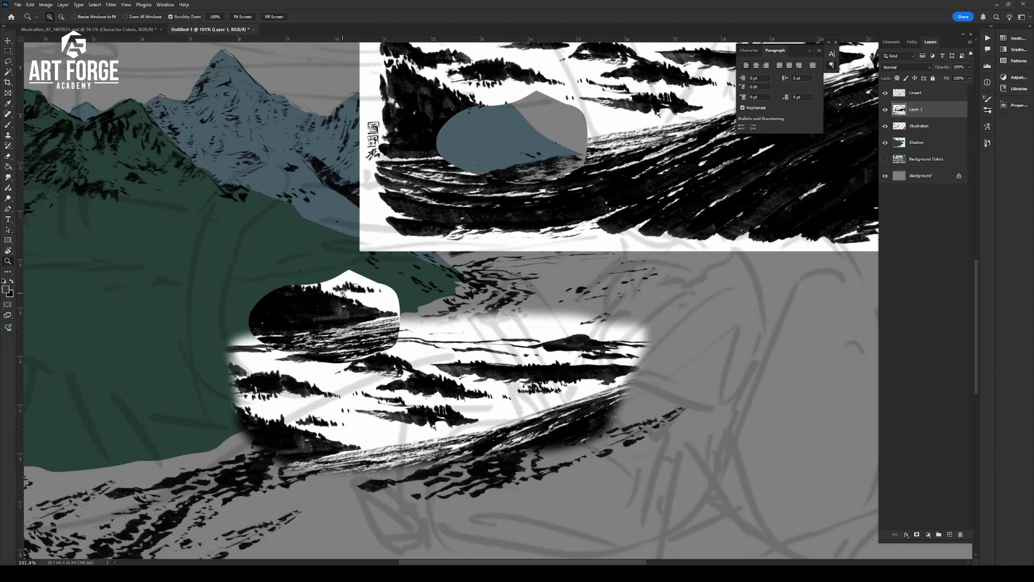
{"action": "key", "text": "ctrl+z"}
{"action": "key", "text": "ctrl+z"}
{"action": "key", "text": "ctrl+z"}
{"action": "left_click_drag", "start_coordinate": [556, 217], "coordinate": [425, 439]}
{"action": "mouse_move", "coordinate": [648, 256]}
{"action": "left_mouse_down"}
{"action": "mouse_move", "coordinate": [611, 257]}
{"action": "mouse_move", "coordinate": [630, 256]}
{"action": "left_mouse_up"}
Lasso a loose outline around the clouds, valley and upper hillside of the second ink landscape
{"action": "key", "text": "l"}
{"action": "left_click_drag", "start_coordinate": [644, 251], "coordinate": [569, 241]}
{"action": "left_click_drag", "start_coordinate": [630, 212], "coordinate": [307, 217]}
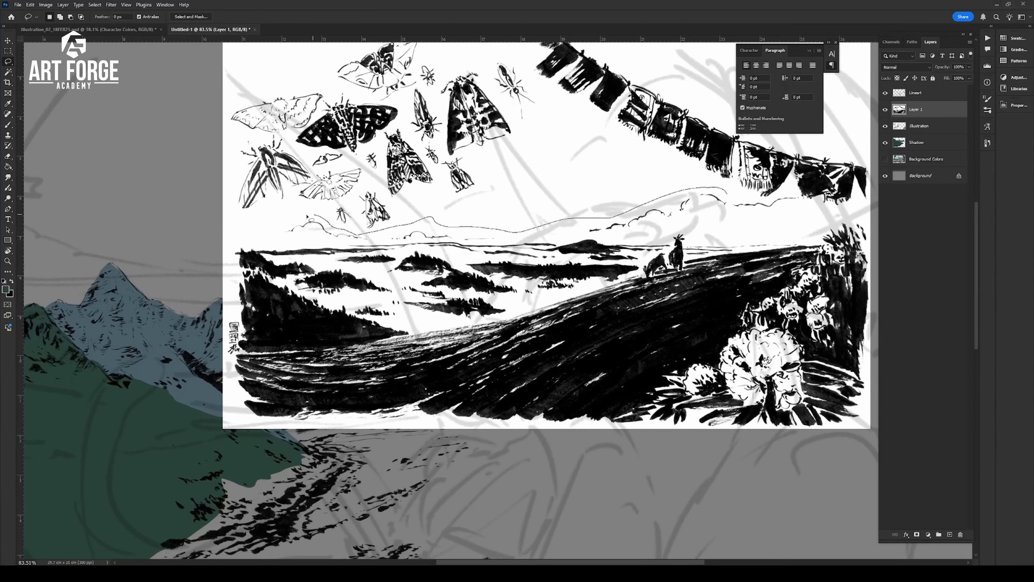
{"action": "mouse_move", "coordinate": [189, 282]}
{"action": "left_mouse_down"}
{"action": "mouse_move", "coordinate": [804, 245]}
{"action": "mouse_move", "coordinate": [733, 191]}
{"action": "left_mouse_up"}
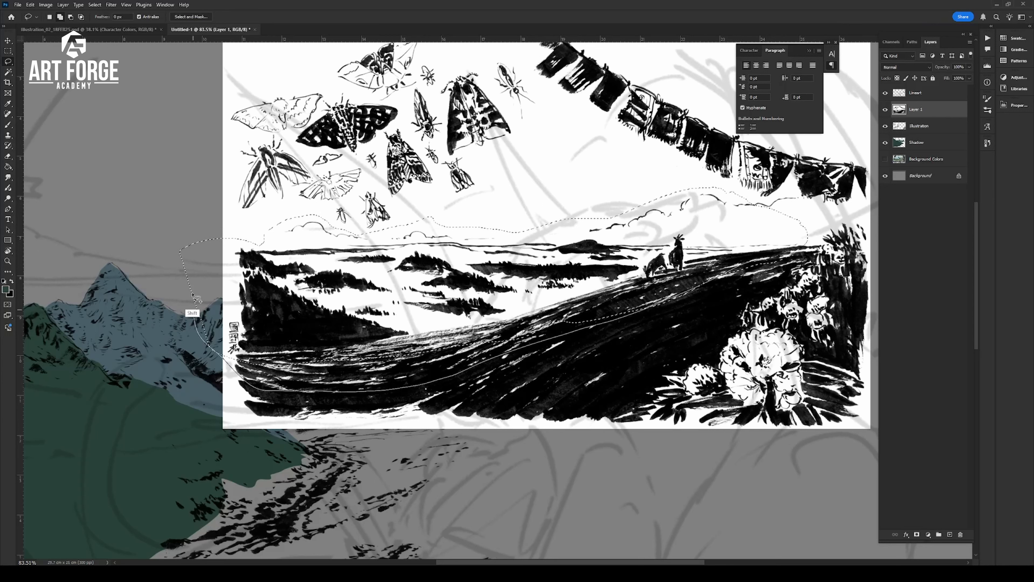
Transform the selection outline itself, narrowing it from both sides to fit the valley and extending its lower edge slightly
{"action": "left_click", "coordinate": [94, 5]}
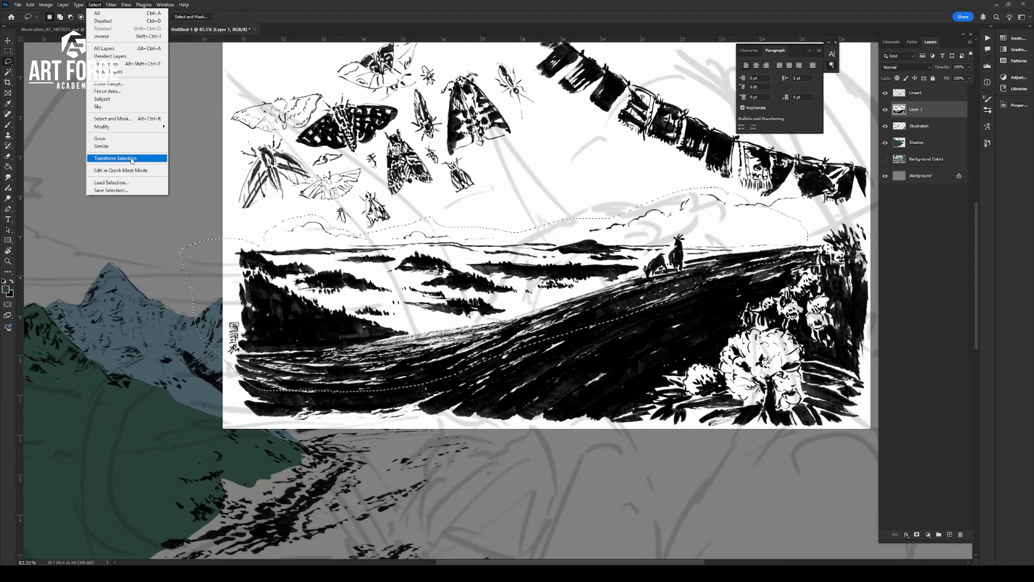
{"action": "left_click", "coordinate": [147, 161]}
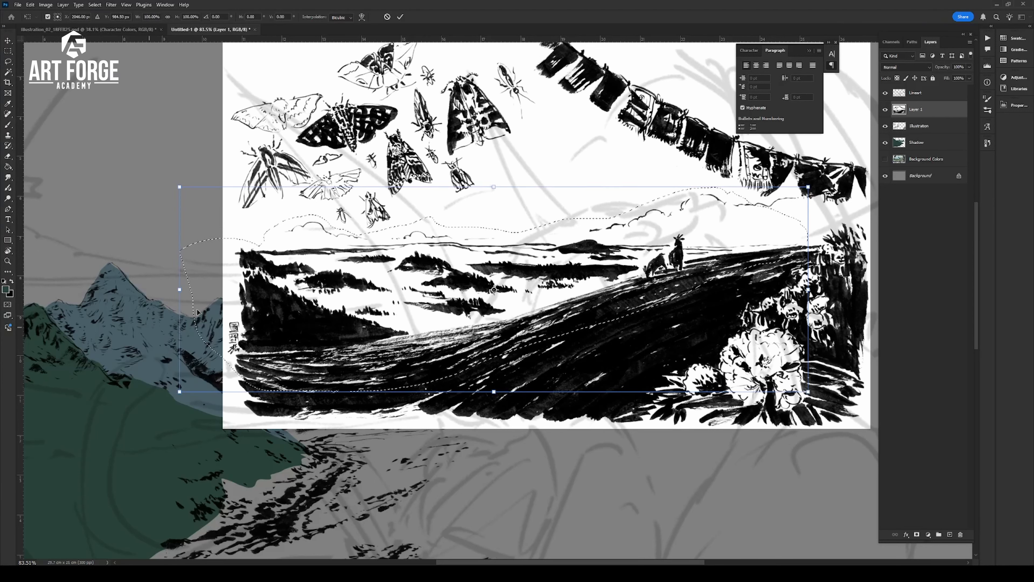
{"action": "left_click_drag", "start_coordinate": [179, 289], "coordinate": [233, 290]}
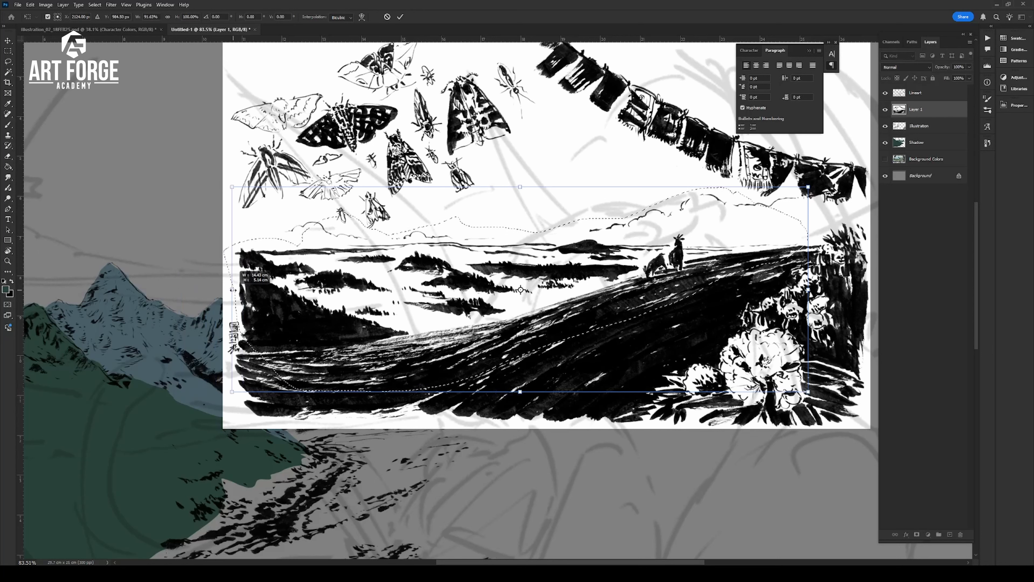
{"action": "left_click_drag", "start_coordinate": [808, 290], "coordinate": [617, 293]}
{"action": "left_click_drag", "start_coordinate": [426, 392], "coordinate": [426, 406]}
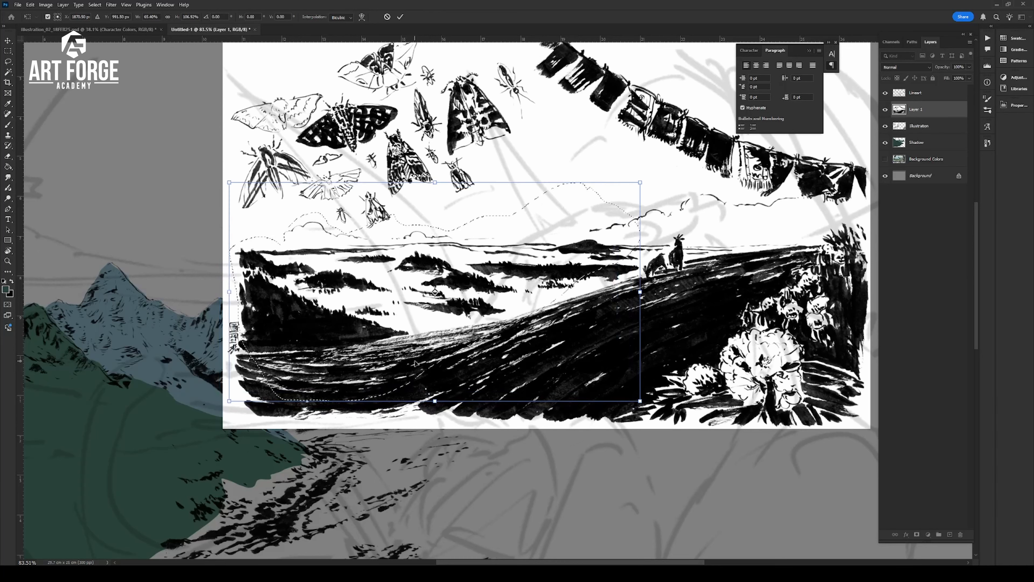
{"action": "key", "text": "Return"}
Copy the selected valley over the foreground onto its own layer, hide Layer 1, and set the new layer to Multiply
{"action": "key", "text": "l"}
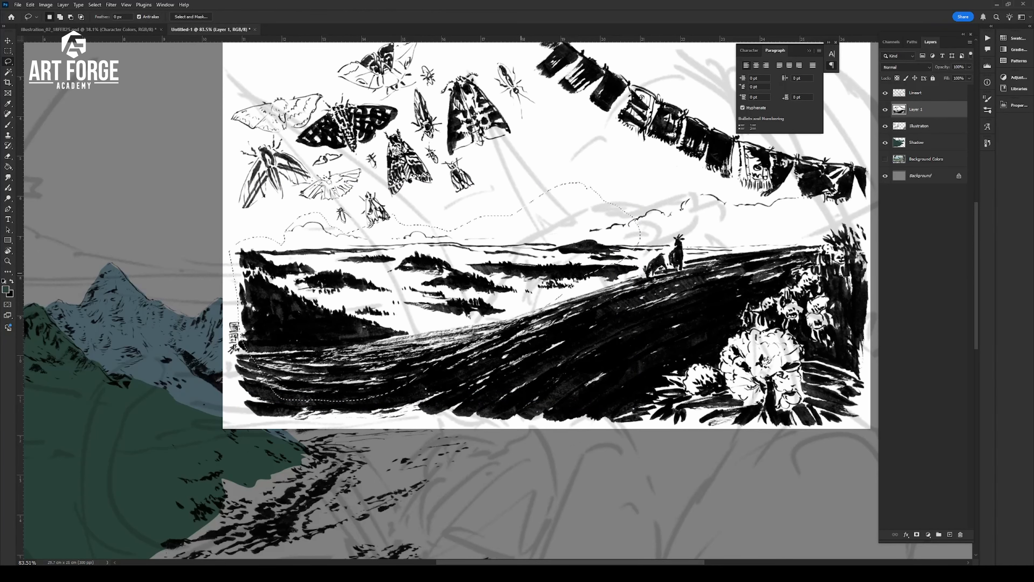
{"action": "left_click_drag", "start_coordinate": [517, 265], "coordinate": [402, 391]}
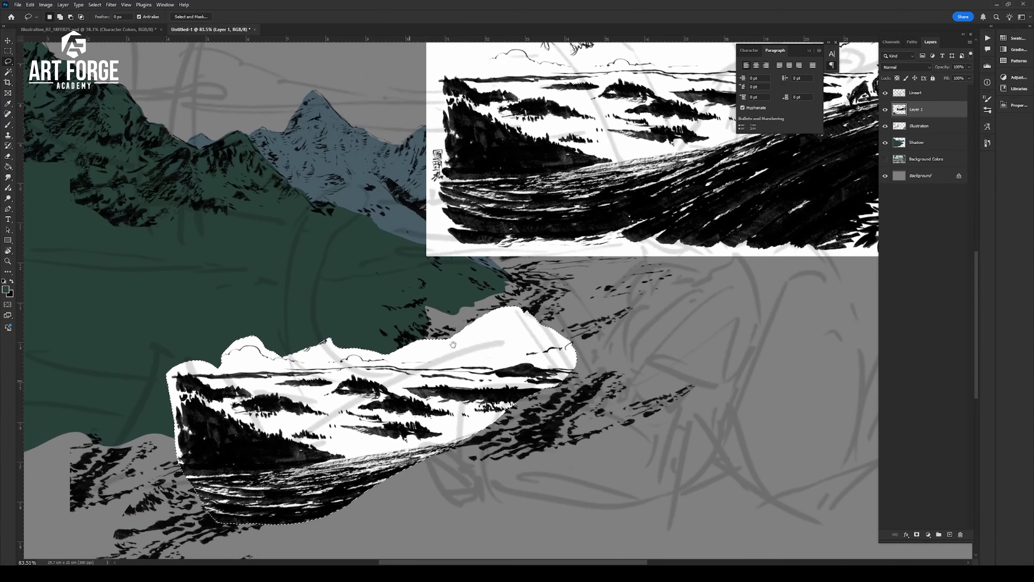
{"action": "key", "text": "ctrl+x"}
{"action": "key", "text": "ctrl+shift+v"}
{"action": "left_click", "coordinate": [884, 126]}
{"action": "left_click", "coordinate": [906, 67]}
{"action": "left_click", "coordinate": [896, 100]}
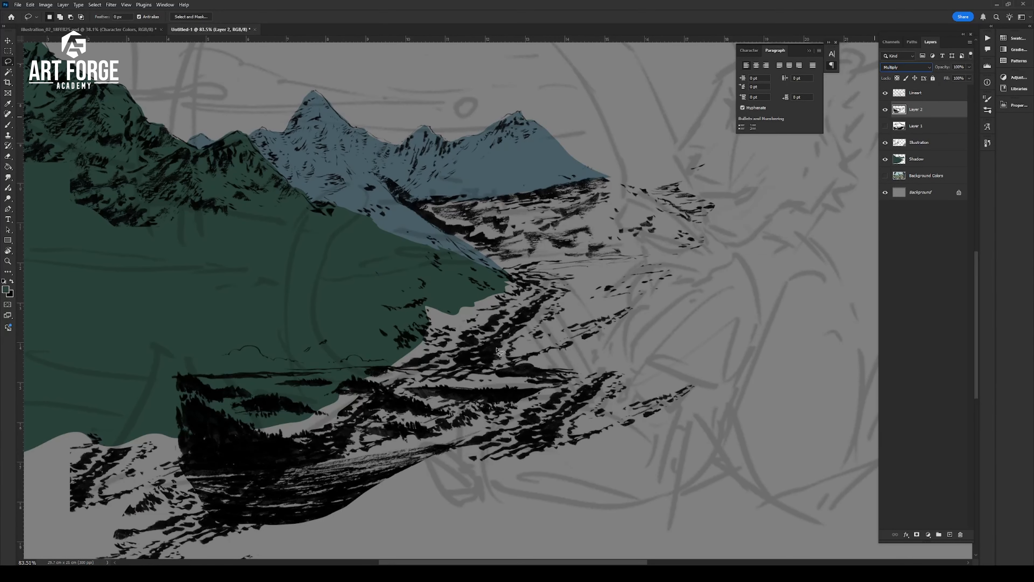
Enlarge the valley piece proportionally and position it over the green area below the left mountains
{"action": "left_click_drag", "start_coordinate": [504, 402], "coordinate": [273, 264]}
{"action": "left_click_drag", "start_coordinate": [273, 264], "coordinate": [358, 288]}
{"action": "key", "text": "ctrl+t"}
{"action": "left_click_drag", "start_coordinate": [389, 305], "coordinate": [371, 293]}
{"action": "left_click_drag", "start_coordinate": [475, 376], "coordinate": [632, 451]}
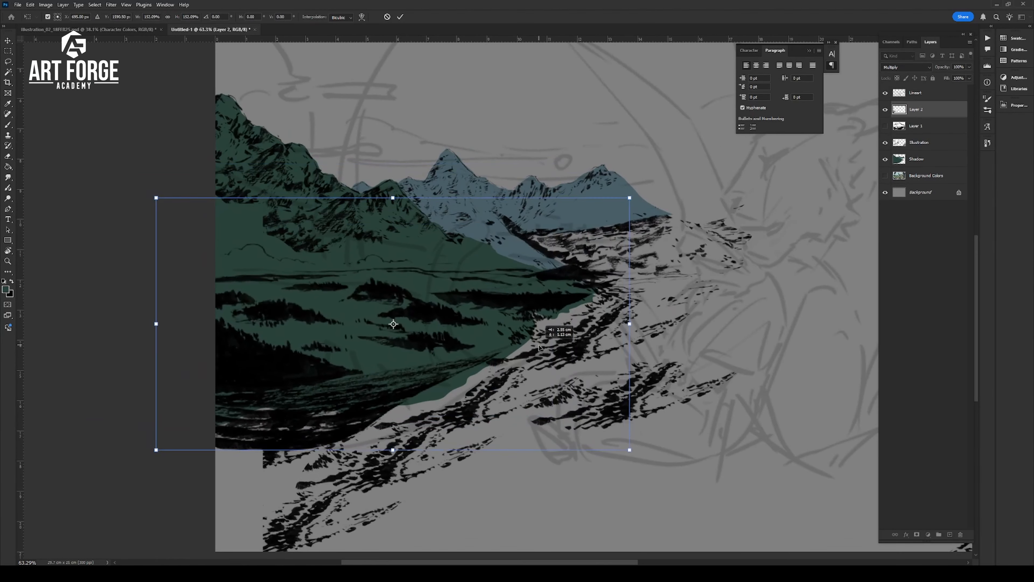
{"action": "key", "text": "Return"}
Erase the dark hillside along the bottom of the valley piece and show the second ink landscape again
{"action": "key", "text": "e"}
{"action": "mouse_move", "coordinate": [485, 372]}
{"action": "left_mouse_down"}
{"action": "mouse_move", "coordinate": [321, 374]}
{"action": "mouse_move", "coordinate": [221, 354]}
{"action": "left_mouse_up"}
{"action": "left_click_drag", "start_coordinate": [759, 284], "coordinate": [599, 286]}
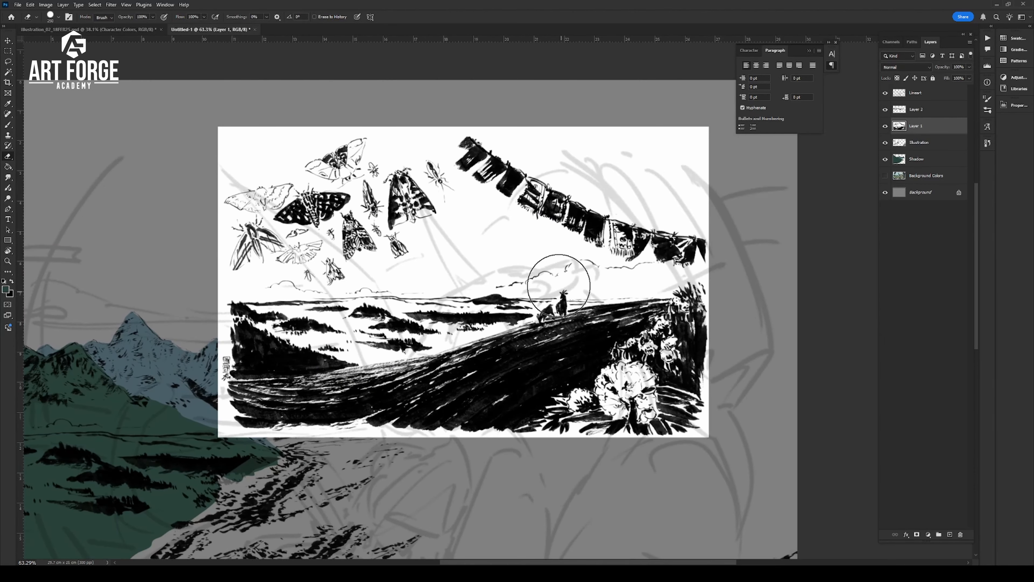
Lasso the clouds in the second ink landscape, duplicate them to a new layer set to Multiply, and hide Layer 1
{"action": "key", "text": "l"}
{"action": "mouse_move", "coordinate": [660, 265]}
{"action": "left_mouse_down"}
{"action": "mouse_move", "coordinate": [617, 263]}
{"action": "mouse_move", "coordinate": [668, 279]}
{"action": "left_mouse_up"}
{"action": "mouse_move", "coordinate": [391, 280]}
{"action": "left_mouse_down"}
{"action": "mouse_move", "coordinate": [322, 281]}
{"action": "mouse_move", "coordinate": [319, 302]}
{"action": "left_mouse_up"}
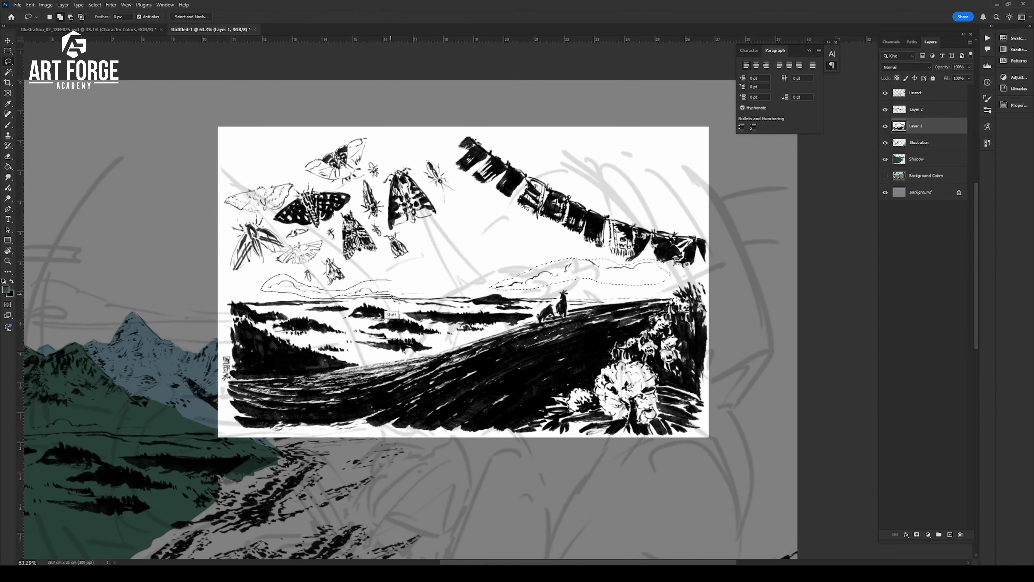
{"action": "left_click_drag", "start_coordinate": [391, 297], "coordinate": [416, 281]}
{"action": "key", "text": "ctrl+j"}
{"action": "left_click", "coordinate": [885, 142]}
{"action": "left_click", "coordinate": [906, 67]}
{"action": "left_click", "coordinate": [896, 102]}
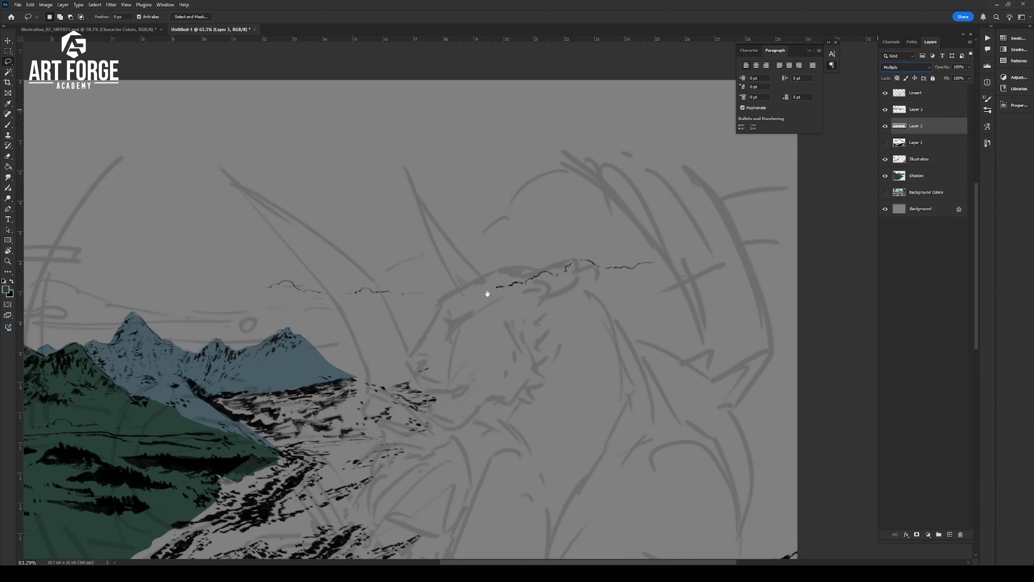
Lasso the long cloud outline, flip it horizontally, and place it in the sky above the left mountains
{"action": "left_click_drag", "start_coordinate": [487, 294], "coordinate": [666, 291]}
{"action": "left_click_drag", "start_coordinate": [702, 268], "coordinate": [430, 297]}
{"action": "key", "text": "ctrl+t"}
{"action": "right_click", "coordinate": [463, 290]}
{"action": "left_click", "coordinate": [481, 450]}
{"action": "left_click_drag", "start_coordinate": [577, 282], "coordinate": [713, 269]}
{"action": "mouse_move", "coordinate": [544, 302]}
{"action": "left_mouse_down"}
{"action": "mouse_move", "coordinate": [566, 281]}
{"action": "mouse_move", "coordinate": [560, 291]}
{"action": "left_mouse_up"}
{"action": "left_click_drag", "start_coordinate": [637, 309], "coordinate": [571, 286]}
{"action": "key", "text": "Return"}
Lasso the remaining small clouds and move them just above the blue peaks
{"action": "mouse_move", "coordinate": [602, 246]}
{"action": "left_mouse_down"}
{"action": "mouse_move", "coordinate": [370, 292]}
{"action": "mouse_move", "coordinate": [652, 285]}
{"action": "left_mouse_up"}
{"action": "left_click_drag", "start_coordinate": [627, 290], "coordinate": [429, 300]}
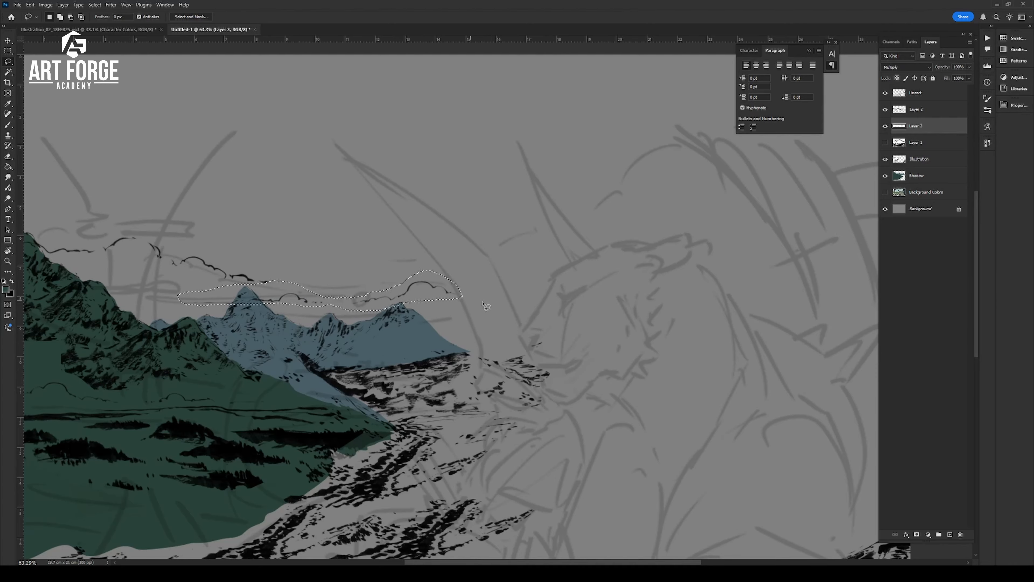
{"action": "scroll", "coordinate": [484, 304], "scroll_direction": "down", "scroll_amount": 2}
{"action": "key", "text": "ctrl+d"}
Duplicate the long cloud outline into the right sky, flip it horizontally, and enlarge it above the sketched figure
{"action": "left_click_drag", "start_coordinate": [367, 283], "coordinate": [362, 287]}
{"action": "left_click_drag", "start_coordinate": [297, 287], "coordinate": [643, 255]}
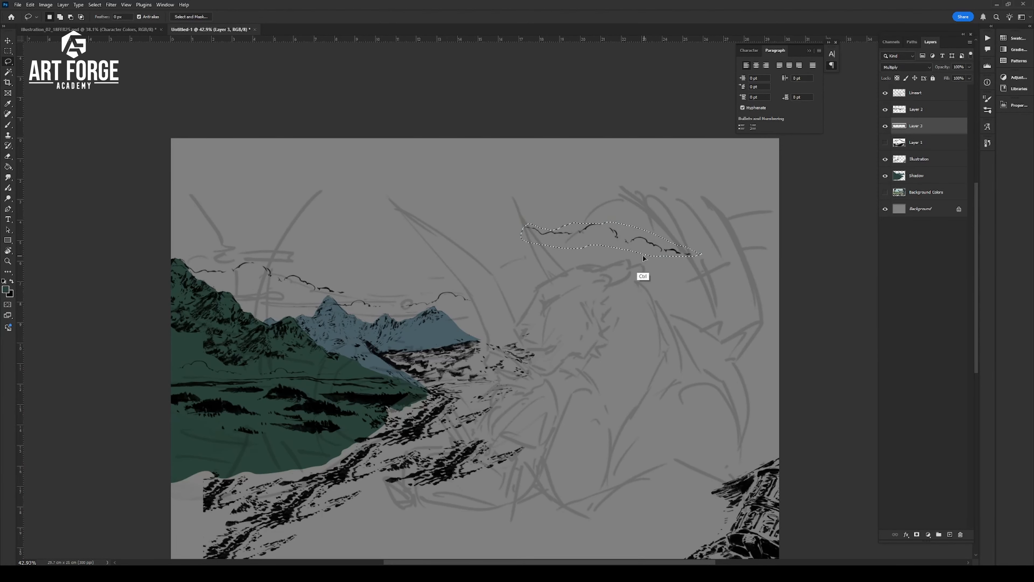
{"action": "key", "text": "ctrl+t"}
{"action": "right_click", "coordinate": [635, 249]}
{"action": "left_click", "coordinate": [656, 410]}
{"action": "left_click_drag", "start_coordinate": [674, 307], "coordinate": [492, 345]}
{"action": "mouse_move", "coordinate": [522, 261]}
{"action": "left_mouse_down"}
{"action": "mouse_move", "coordinate": [591, 222]}
{"action": "mouse_move", "coordinate": [587, 240]}
{"action": "left_mouse_up"}
{"action": "key", "text": "Return"}
{"action": "key", "text": "ctrl+d"}
{"action": "left_click_drag", "start_coordinate": [372, 346], "coordinate": [473, 300]}
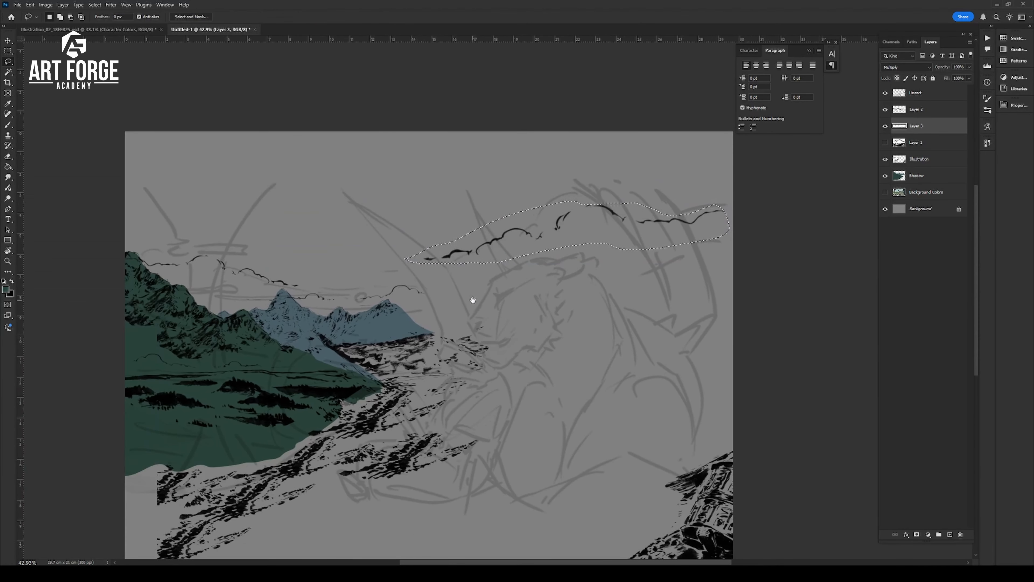
{"action": "left_click_drag", "start_coordinate": [557, 229], "coordinate": [487, 241]}
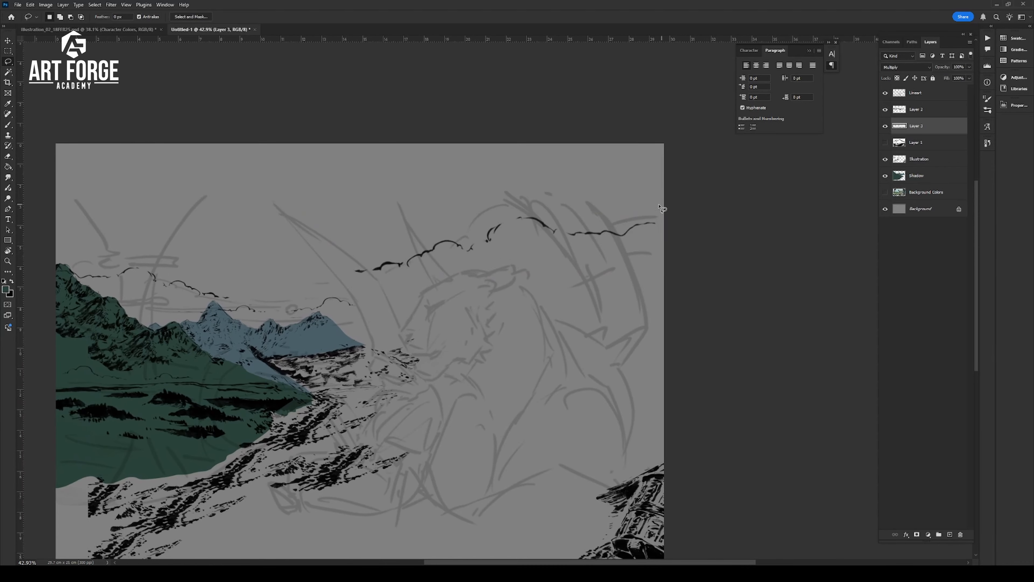
Transform the right sky's cloud outlines into steeper, smaller shapes and duplicate a cloud piece beside them
{"action": "mouse_move", "coordinate": [407, 224]}
{"action": "left_mouse_down"}
{"action": "mouse_move", "coordinate": [644, 215]}
{"action": "mouse_move", "coordinate": [477, 233]}
{"action": "left_mouse_up"}
{"action": "key", "text": "ctrl+t"}
{"action": "right_click", "coordinate": [500, 224]}
{"action": "left_click", "coordinate": [542, 386]}
{"action": "key", "text": "Return"}
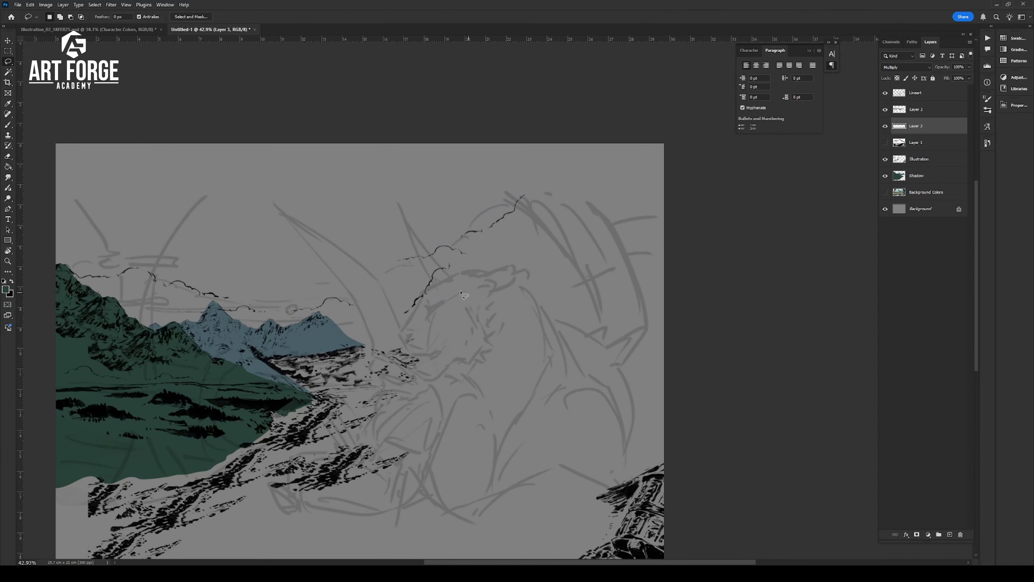
{"action": "left_click_drag", "start_coordinate": [453, 268], "coordinate": [523, 246]}
{"action": "left_click_drag", "start_coordinate": [370, 265], "coordinate": [583, 262], "text": "ctrl+alt"}
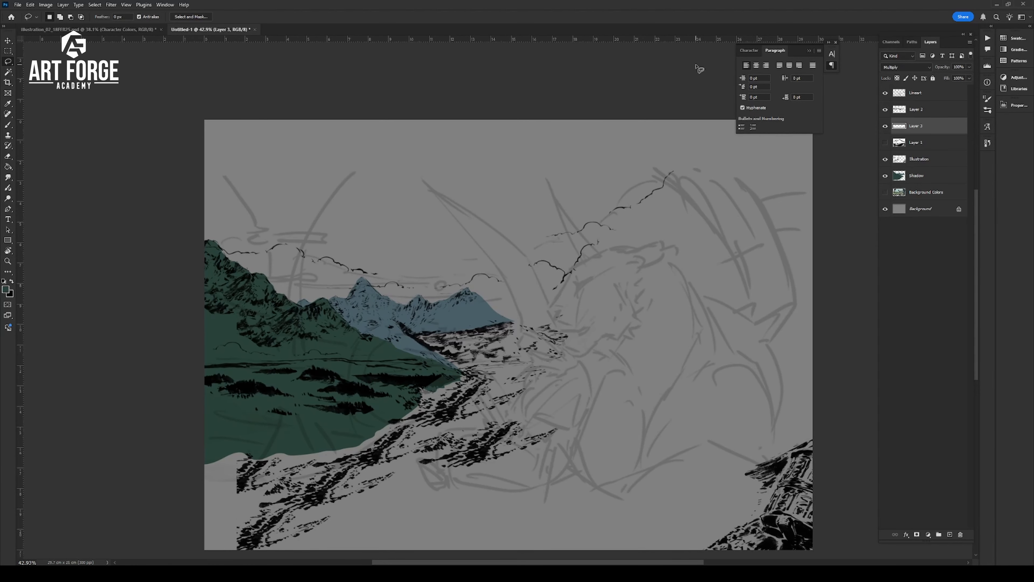
Hide the Shadow layer to isolate the ink drawings
{"action": "left_click", "coordinate": [885, 176]}
{"action": "left_click_drag", "start_coordinate": [572, 349], "coordinate": [540, 321]}
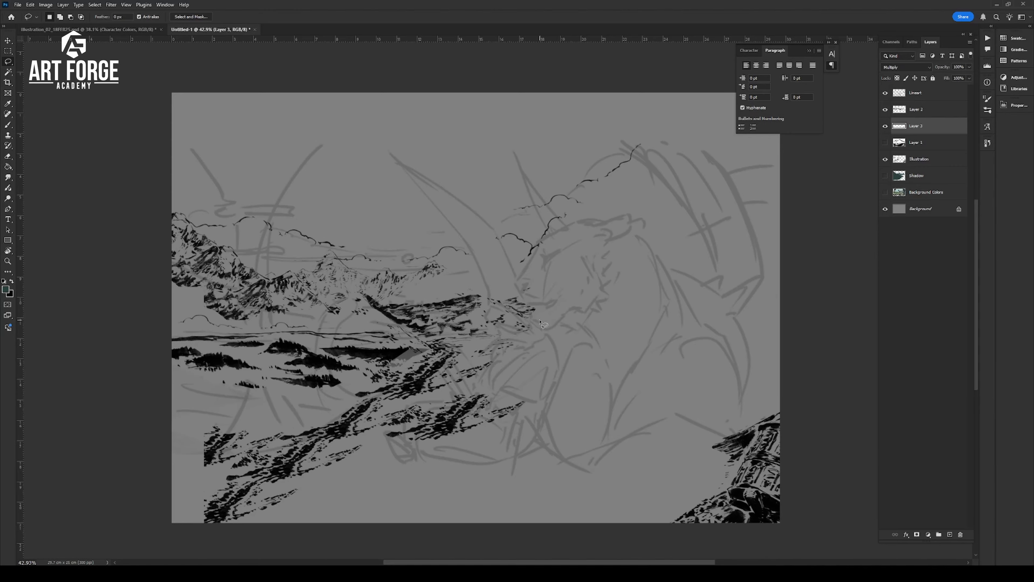
{"action": "key", "text": "z"}
{"action": "key", "text": "ctrl+1"}
Rename the Lineart layer to "Lineart Sketch" and hide it
{"action": "double_click", "coordinate": [915, 93]}
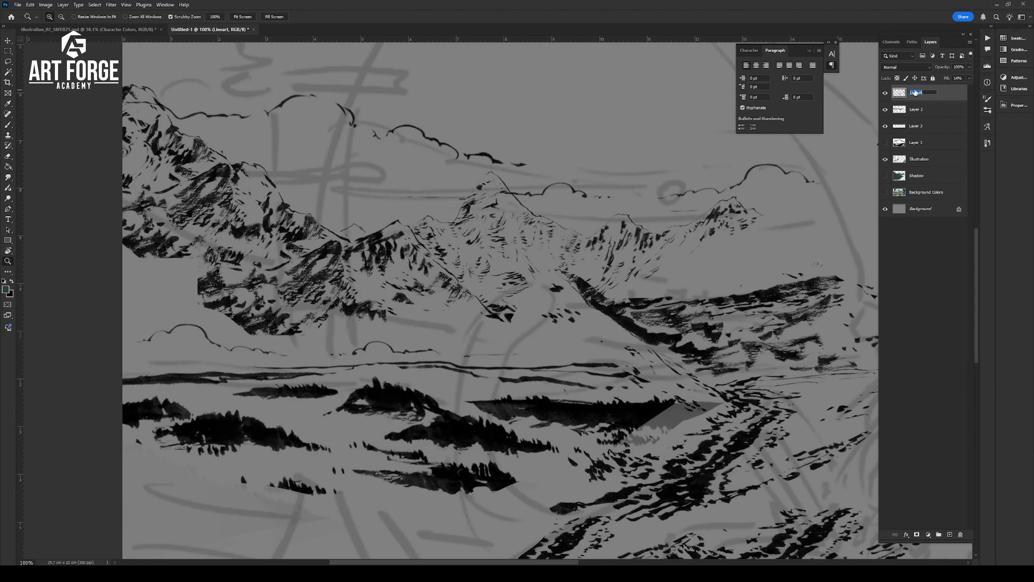
{"action": "type", "text": "Sketch"}
{"action": "key", "text": "Return"}
{"action": "left_click", "coordinate": [885, 93]}
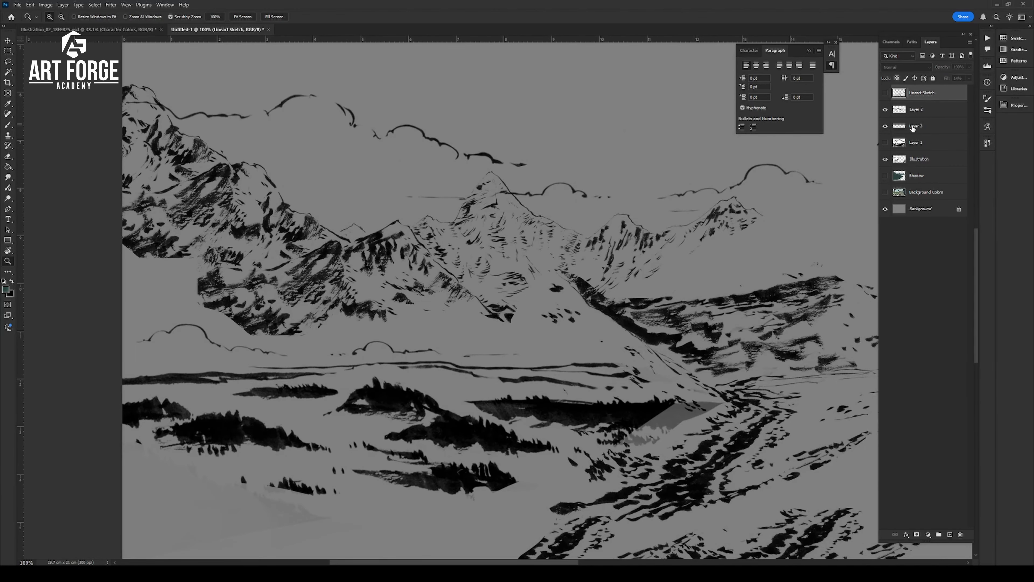
Merge the ink layers from Layer 2 down to Illustration into one layer and set it to Multiply
{"action": "left_click", "coordinate": [912, 129]}
{"action": "key", "text": "b"}
{"action": "key", "text": "z"}
{"action": "left_click_drag", "start_coordinate": [561, 216], "coordinate": [518, 223]}
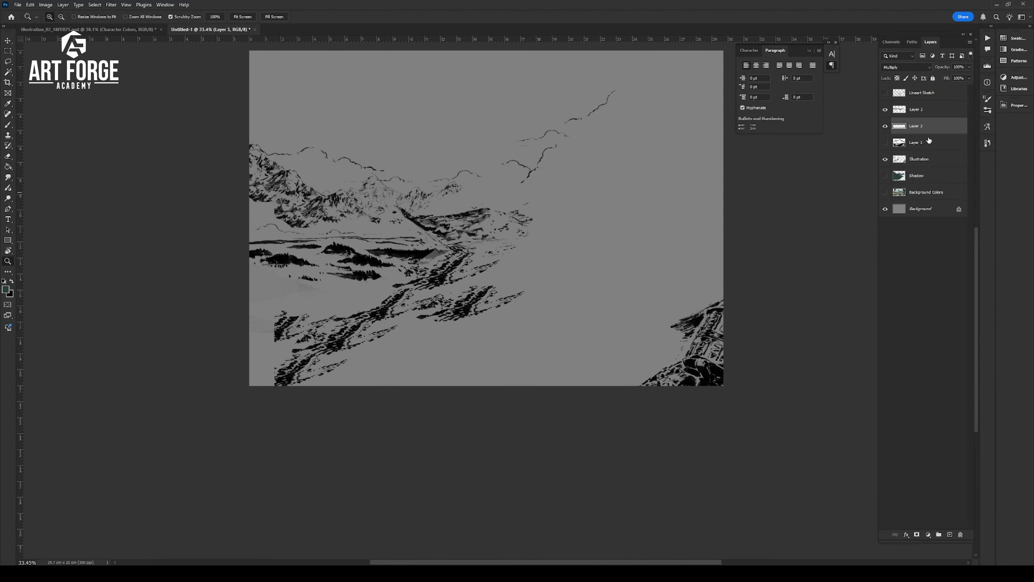
{"action": "left_click", "coordinate": [925, 159], "text": "shift"}
{"action": "left_click", "coordinate": [924, 109]}
{"action": "left_click", "coordinate": [925, 162], "text": "shift"}
{"action": "key", "text": "ctrl+e"}
{"action": "left_click", "coordinate": [898, 67]}
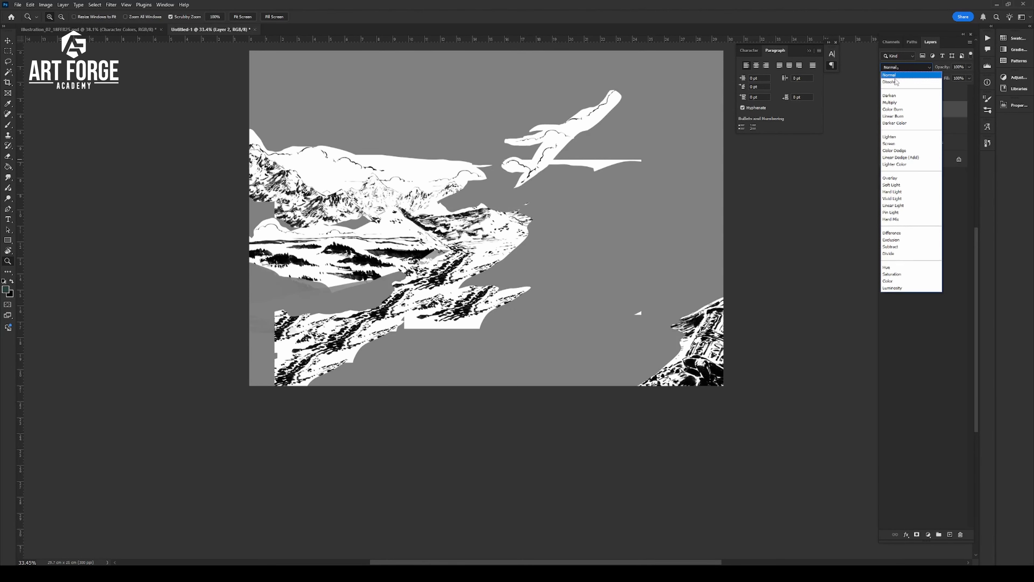
{"action": "left_click", "coordinate": [891, 102]}
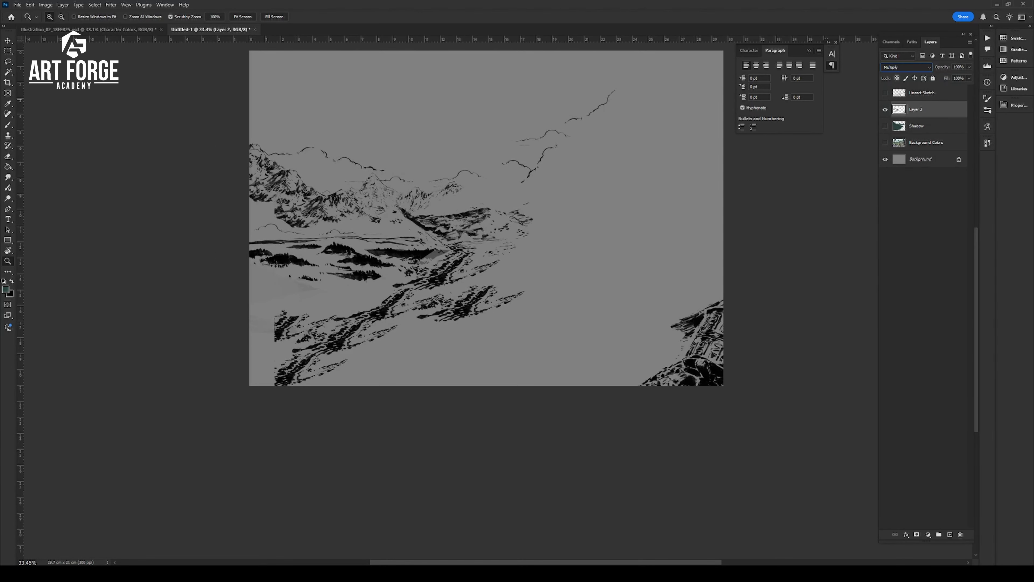
Paint white over the grey wedge at the right end of the valley's tree line
{"action": "left_click_drag", "start_coordinate": [452, 259], "coordinate": [510, 267]}
{"action": "key", "text": "b"}
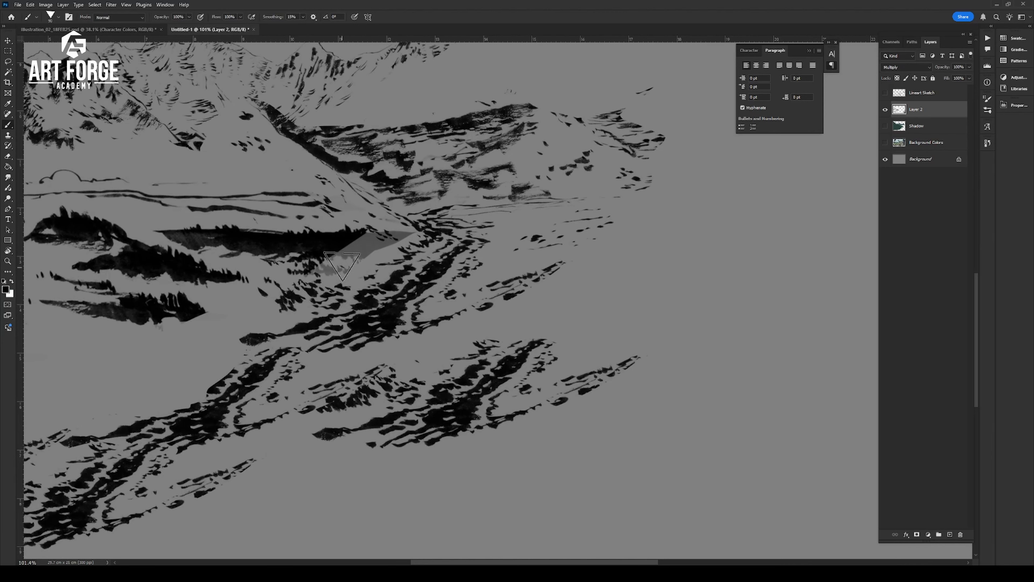
{"action": "key", "text": "x"}
{"action": "mouse_move", "coordinate": [343, 266]}
{"action": "left_mouse_down"}
{"action": "mouse_move", "coordinate": [377, 230]}
{"action": "mouse_move", "coordinate": [325, 255]}
{"action": "left_mouse_up"}
Clean up the overlapping cloud strokes in the right sky with a smaller white brush
{"action": "key", "text": "bracketleft"}
{"action": "key", "text": "bracketleft"}
{"action": "key", "text": "bracketleft"}
{"action": "key", "text": "bracketleft"}
{"action": "key", "text": "bracketleft"}
{"action": "key", "text": "bracketleft"}
{"action": "left_click_drag", "start_coordinate": [543, 82], "coordinate": [527, 247]}
{"action": "left_click_drag", "start_coordinate": [645, 171], "coordinate": [538, 257]}
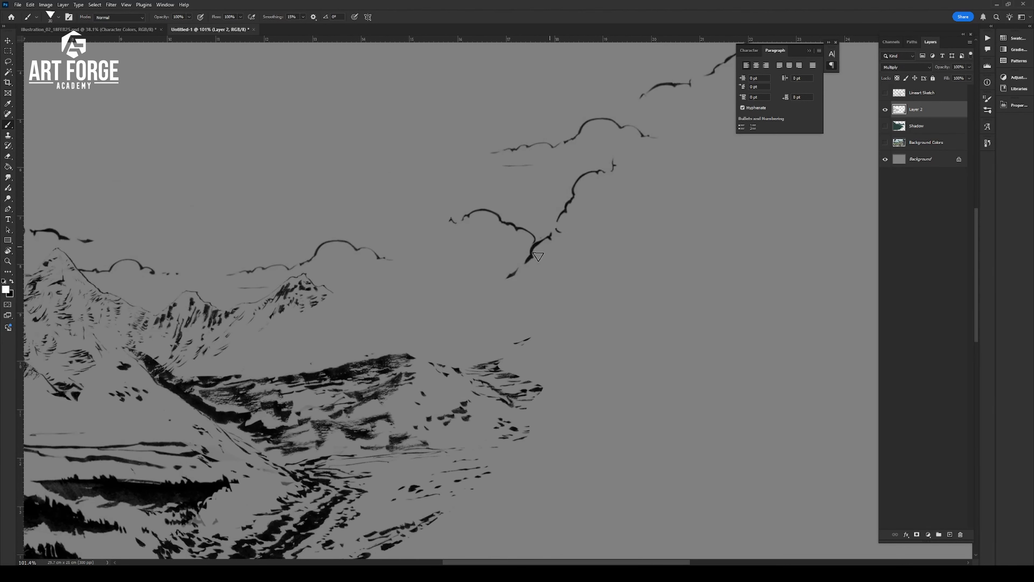
{"action": "mouse_move", "coordinate": [486, 291]}
{"action": "left_mouse_down"}
{"action": "mouse_move", "coordinate": [290, 386]}
{"action": "mouse_move", "coordinate": [739, 249]}
{"action": "left_mouse_up"}
{"action": "left_click_drag", "start_coordinate": [306, 230], "coordinate": [435, 208]}
Touch up the mountain ridges and the hard cut-off edge of the left mountains with white
{"action": "key", "text": "bracketleft"}
{"action": "key", "text": "bracketleft"}
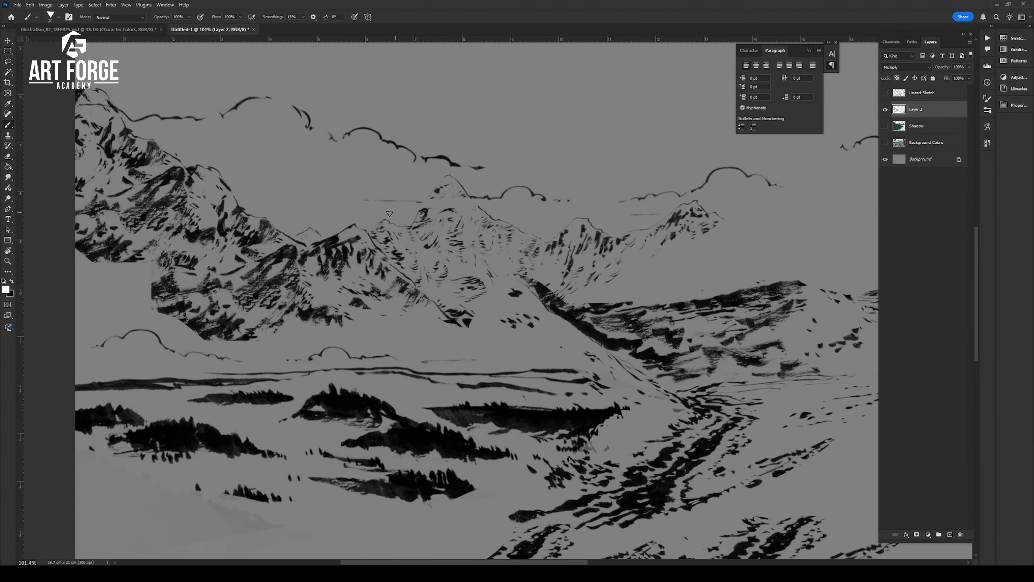
{"action": "key", "text": "bracketright"}
{"action": "mouse_move", "coordinate": [98, 249]}
{"action": "left_mouse_down"}
{"action": "mouse_move", "coordinate": [130, 133]}
{"action": "mouse_move", "coordinate": [171, 141]}
{"action": "mouse_move", "coordinate": [260, 216]}
{"action": "mouse_move", "coordinate": [283, 219]}
{"action": "left_mouse_up"}
{"action": "left_click_drag", "start_coordinate": [478, 206], "coordinate": [492, 207]}
{"action": "left_click_drag", "start_coordinate": [568, 274], "coordinate": [441, 132]}
{"action": "left_click_drag", "start_coordinate": [369, 231], "coordinate": [313, 234]}
{"action": "left_click_drag", "start_coordinate": [164, 266], "coordinate": [141, 260]}
{"action": "left_click_drag", "start_coordinate": [183, 252], "coordinate": [332, 266]}
Break up the straight vertical edge of the lower-left foreground rocks with a larger white brush
{"action": "key", "text": "bracketright"}
{"action": "key", "text": "bracketright"}
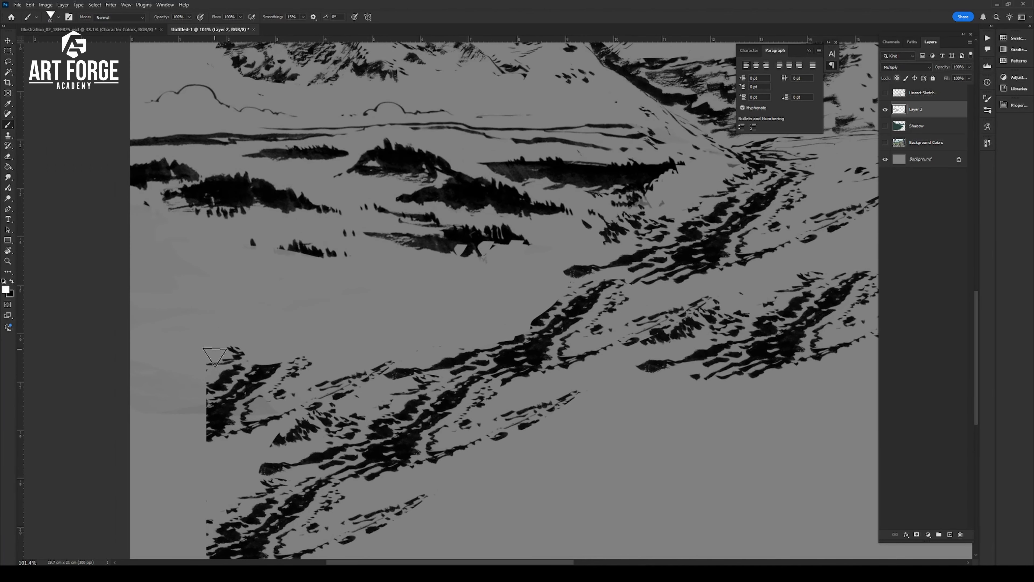
{"action": "left_click_drag", "start_coordinate": [227, 360], "coordinate": [196, 394]}
{"action": "left_click_drag", "start_coordinate": [209, 401], "coordinate": [205, 450]}
{"action": "scroll", "coordinate": [365, 273], "scroll_direction": "down", "scroll_amount": 4}
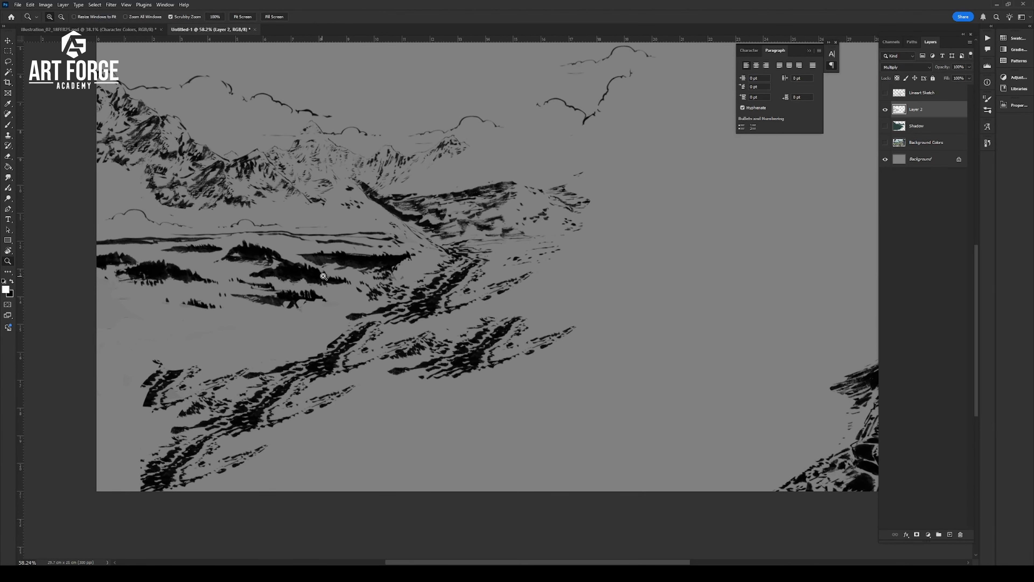
Duplicate a lassoed tree clump from the valley into the empty area above the lower-left rocks
{"action": "key", "text": "l"}
{"action": "mouse_move", "coordinate": [325, 267]}
{"action": "left_mouse_down"}
{"action": "mouse_move", "coordinate": [326, 318]}
{"action": "mouse_move", "coordinate": [338, 281]}
{"action": "left_mouse_up"}
{"action": "left_click_drag", "start_coordinate": [309, 302], "coordinate": [134, 355], "text": "ctrl+alt"}
{"action": "key", "text": "ctrl+d"}
Duplicate the lassoed distant hillside to its right, transform the copy into a rising slope, and touch up its edge
{"action": "left_click_drag", "start_coordinate": [529, 189], "coordinate": [453, 184]}
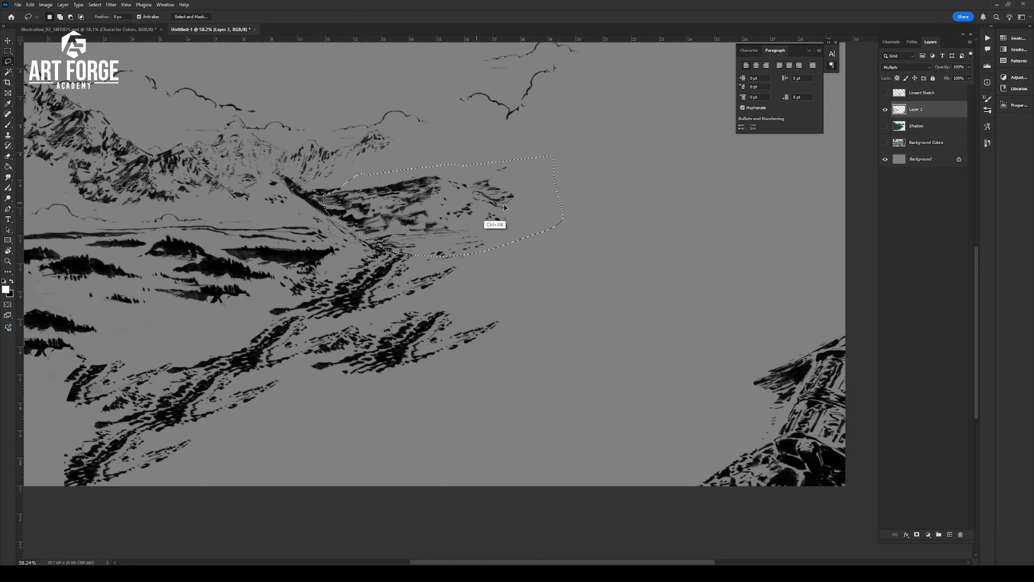
{"action": "mouse_move", "coordinate": [504, 205]}
{"action": "left_mouse_down", "text": "ctrl+alt"}
{"action": "mouse_move", "coordinate": [670, 184]}
{"action": "mouse_move", "coordinate": [642, 164]}
{"action": "mouse_move", "coordinate": [633, 137]}
{"action": "mouse_move", "coordinate": [489, 177]}
{"action": "mouse_move", "coordinate": [407, 245]}
{"action": "mouse_move", "coordinate": [428, 251]}
{"action": "left_mouse_up", "text": "ctrl+alt"}
{"action": "key", "text": "ctrl+t"}
{"action": "key", "text": "Return"}
{"action": "key", "text": "ctrl+d"}
{"action": "key", "text": "b"}
{"action": "left_click_drag", "start_coordinate": [533, 187], "coordinate": [517, 173]}
Lasso and delete the ink drawing fragment in the canvas's lower-right corner
{"action": "key", "text": "ctrl+space"}
{"action": "left_click_drag", "start_coordinate": [480, 220], "coordinate": [440, 221]}
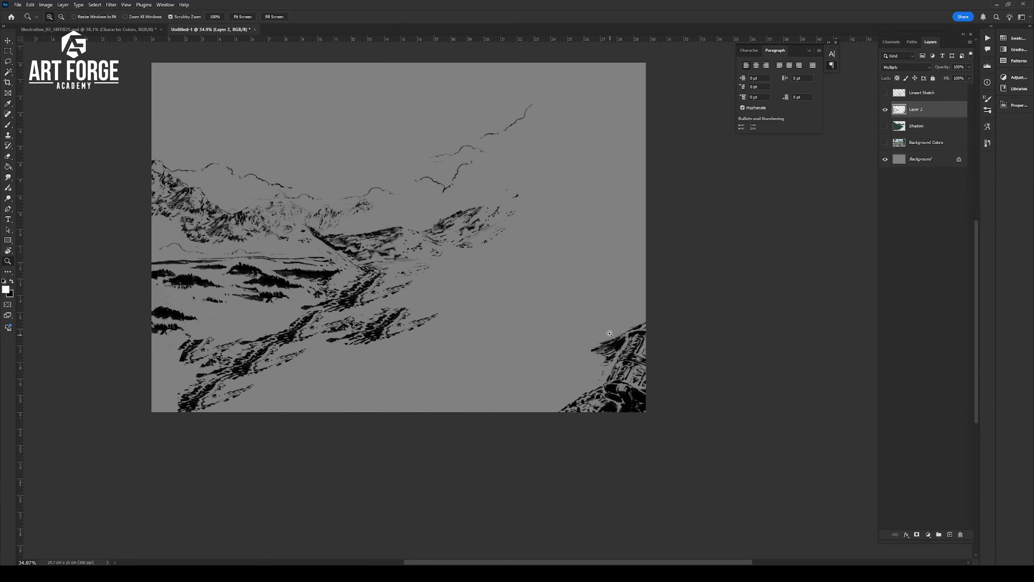
{"action": "key", "text": "l"}
{"action": "left_click_drag", "start_coordinate": [656, 241], "coordinate": [807, 381]}
{"action": "key", "text": "Delete"}
{"action": "key", "text": "ctrl+d"}
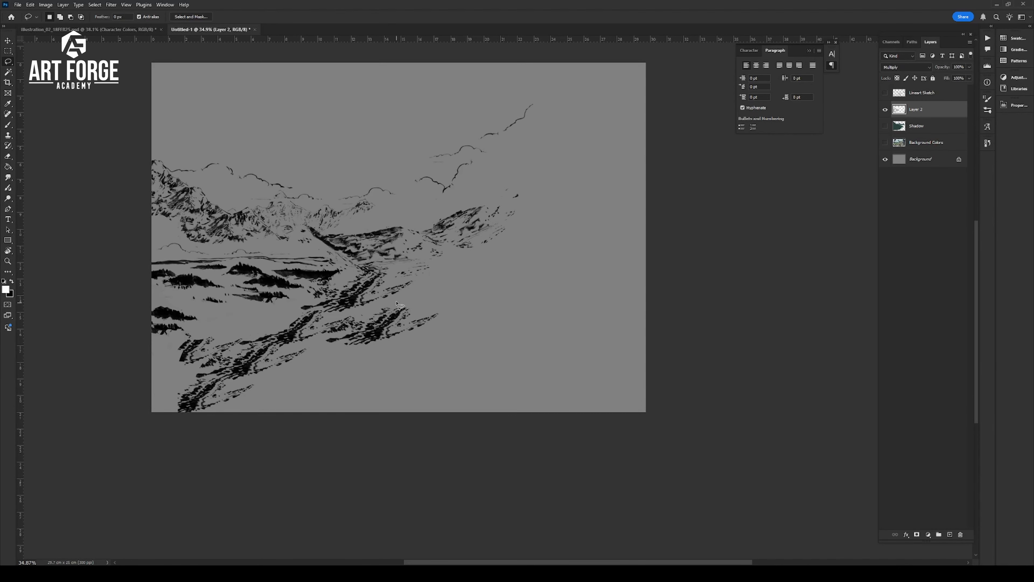
Paint white over the dark diagonal ridge beside the distant hillside and clean up the rocky riverbank strokes
{"action": "key", "text": "ctrl+space"}
{"action": "left_click_drag", "start_coordinate": [331, 245], "coordinate": [363, 245]}
{"action": "key", "text": "b"}
{"action": "mouse_move", "coordinate": [285, 210]}
{"action": "left_mouse_down"}
{"action": "mouse_move", "coordinate": [323, 242]}
{"action": "mouse_move", "coordinate": [363, 257]}
{"action": "left_mouse_up"}
{"action": "left_click_drag", "start_coordinate": [342, 241], "coordinate": [310, 226]}
{"action": "left_click_drag", "start_coordinate": [383, 277], "coordinate": [444, 286]}
{"action": "mouse_move", "coordinate": [385, 291]}
{"action": "left_mouse_down"}
{"action": "mouse_move", "coordinate": [454, 301]}
{"action": "mouse_move", "coordinate": [424, 345]}
{"action": "left_mouse_up"}
{"action": "left_click_drag", "start_coordinate": [412, 344], "coordinate": [354, 356]}
{"action": "left_click_drag", "start_coordinate": [338, 306], "coordinate": [273, 313]}
{"action": "mouse_move", "coordinate": [282, 315]}
{"action": "left_mouse_down"}
{"action": "mouse_move", "coordinate": [351, 306]}
{"action": "mouse_move", "coordinate": [539, 334]}
{"action": "left_mouse_up"}
{"action": "key", "text": "space"}
{"action": "key", "text": "ctrl+space"}
{"action": "left_click_drag", "start_coordinate": [561, 301], "coordinate": [532, 301]}
Show the Lineart Sketch layer over the ink lines and return to Layer 2 around the sketched sun circle
{"action": "left_click", "coordinate": [884, 93]}
{"action": "left_click", "coordinate": [922, 93]}
{"action": "key", "text": "ctrl+space"}
{"action": "mouse_move", "coordinate": [519, 212]}
{"action": "left_mouse_down"}
{"action": "mouse_move", "coordinate": [570, 212]}
{"action": "mouse_move", "coordinate": [579, 246]}
{"action": "mouse_move", "coordinate": [418, 257]}
{"action": "mouse_move", "coordinate": [433, 259]}
{"action": "left_mouse_up"}
{"action": "key", "text": "l"}
{"action": "key", "text": "ctrl+z"}
{"action": "left_click", "coordinate": [926, 111]}
{"action": "key", "text": "ctrl+z"}
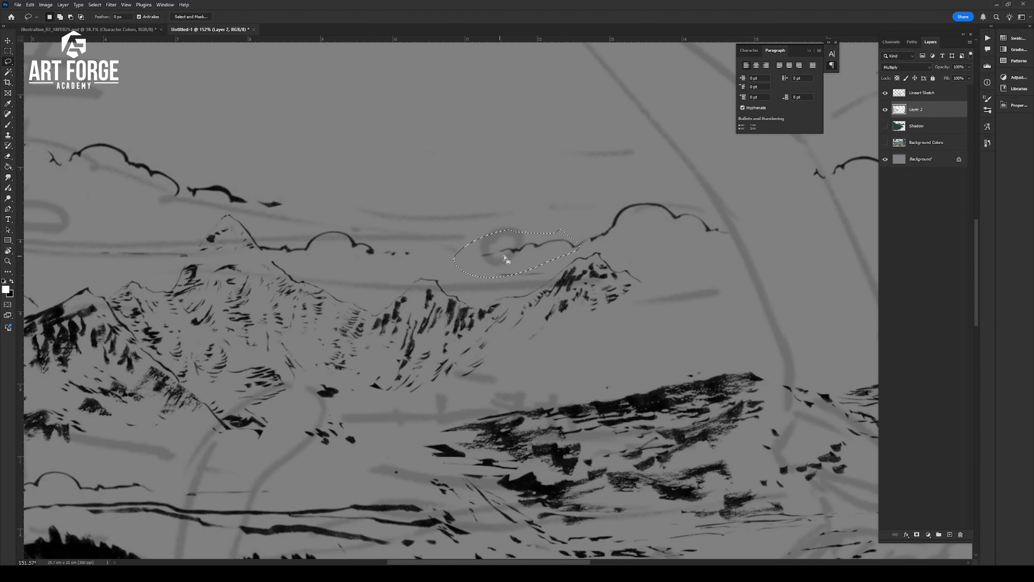
Clear the selection beside the cloud line and ink a small black circle over the sketched sun
{"action": "left_click_drag", "start_coordinate": [533, 233], "coordinate": [454, 263]}
{"action": "key", "text": "ctrl+d"}
{"action": "key", "text": "b"}
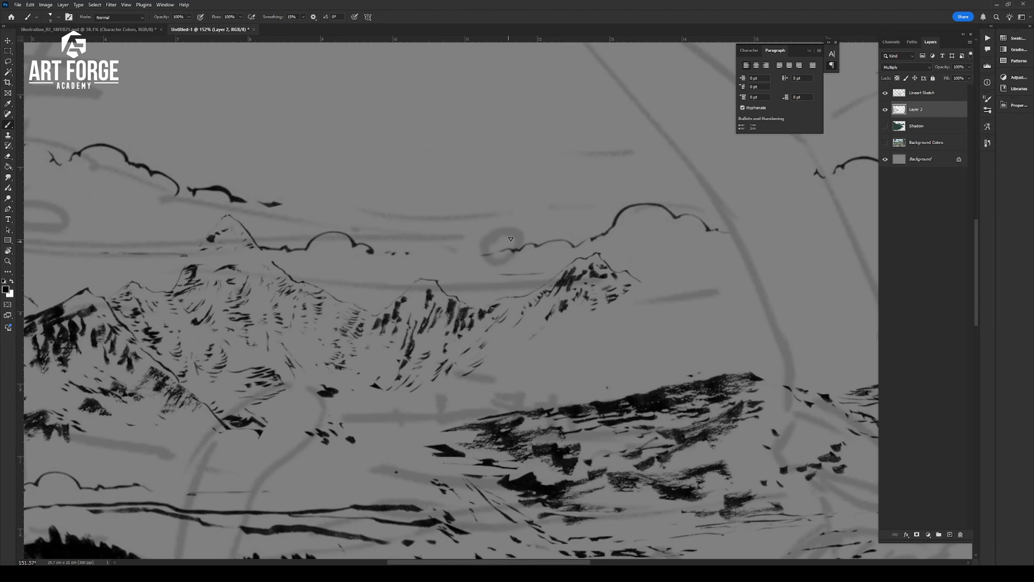
{"action": "key", "text": "ctrl+space"}
{"action": "left_click_drag", "start_coordinate": [519, 256], "coordinate": [471, 249]}
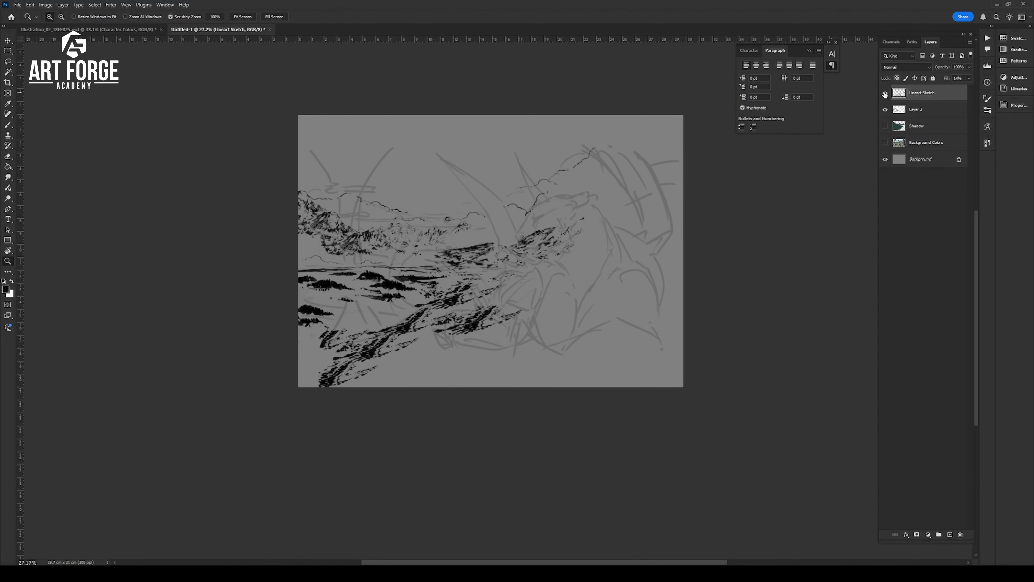
Rename Layer 2 as Background Lines and set its blend mode to Normal
{"action": "double_click", "coordinate": [917, 108]}
{"action": "type", "text": "Background Lines"}
{"action": "key", "text": "Return"}
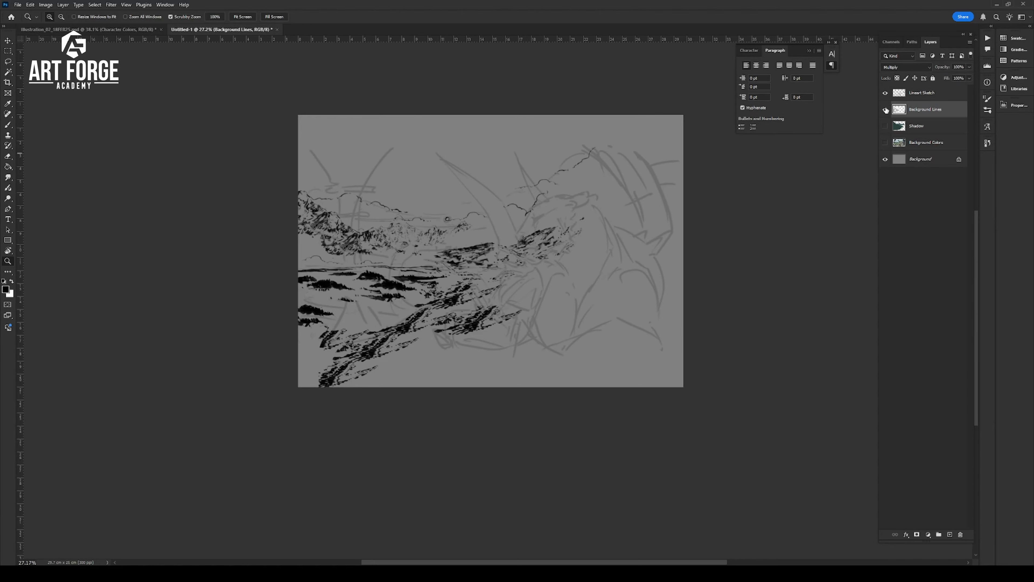
{"action": "left_click", "coordinate": [885, 109]}
{"action": "left_click", "coordinate": [885, 109]}
{"action": "left_click", "coordinate": [906, 67]}
{"action": "left_click", "coordinate": [896, 75]}
Clear the Background Lines artwork and refill its linework selection with black, leaving the former white areas transparent
{"action": "key", "text": "ctrl+a"}
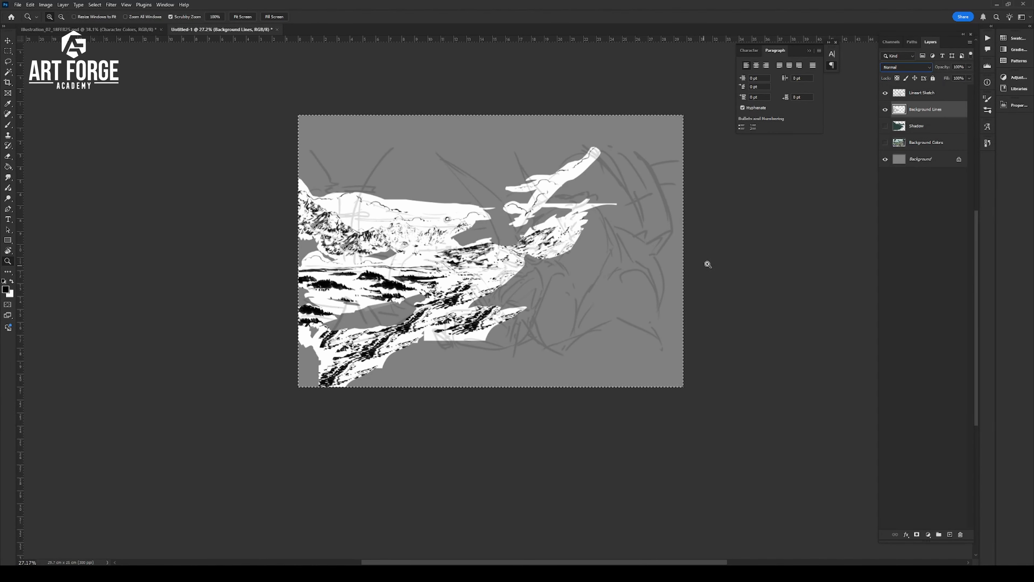
{"action": "key", "text": "Delete"}
{"action": "key", "text": "ctrl+d"}
{"action": "left_click", "coordinate": [683, 272]}
{"action": "left_click", "coordinate": [638, 289]}
{"action": "key", "text": "shift+g"}
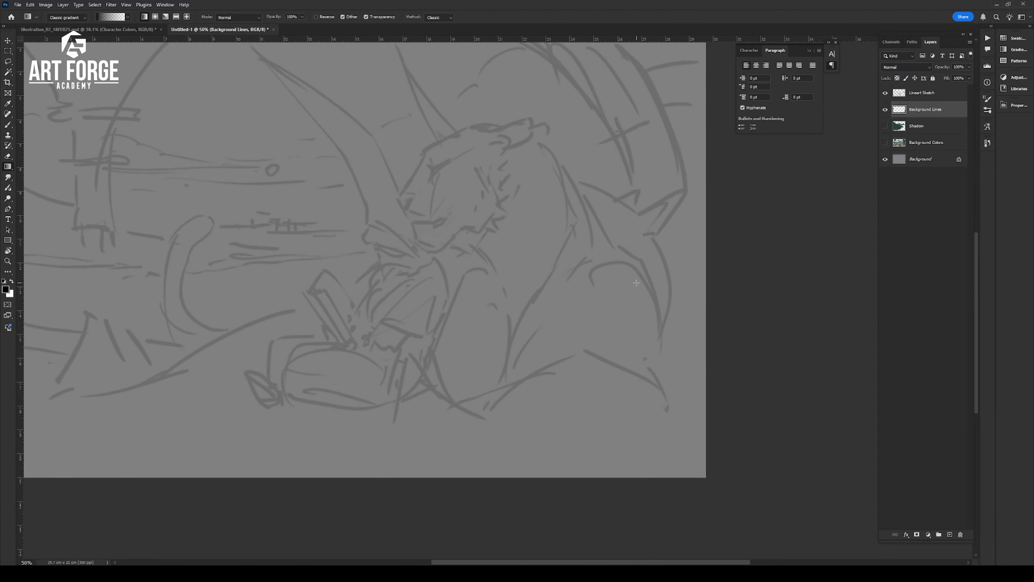
{"action": "key", "text": "alt+BackSpace"}
{"action": "key", "text": "ctrl+shift+d"}
{"action": "key", "text": "Delete"}
{"action": "key", "text": "ctrl+d"}
{"action": "left_click_drag", "start_coordinate": [342, 248], "coordinate": [469, 296]}
Show the Shadow and Background Colors layers beneath the linework and make the Shadow layer active for painting
{"action": "left_click", "coordinate": [885, 110]}
{"action": "left_click", "coordinate": [885, 125]}
{"action": "left_click", "coordinate": [885, 109]}
{"action": "left_click", "coordinate": [924, 126]}
{"action": "left_click", "coordinate": [884, 142]}
{"action": "left_click", "coordinate": [925, 142]}
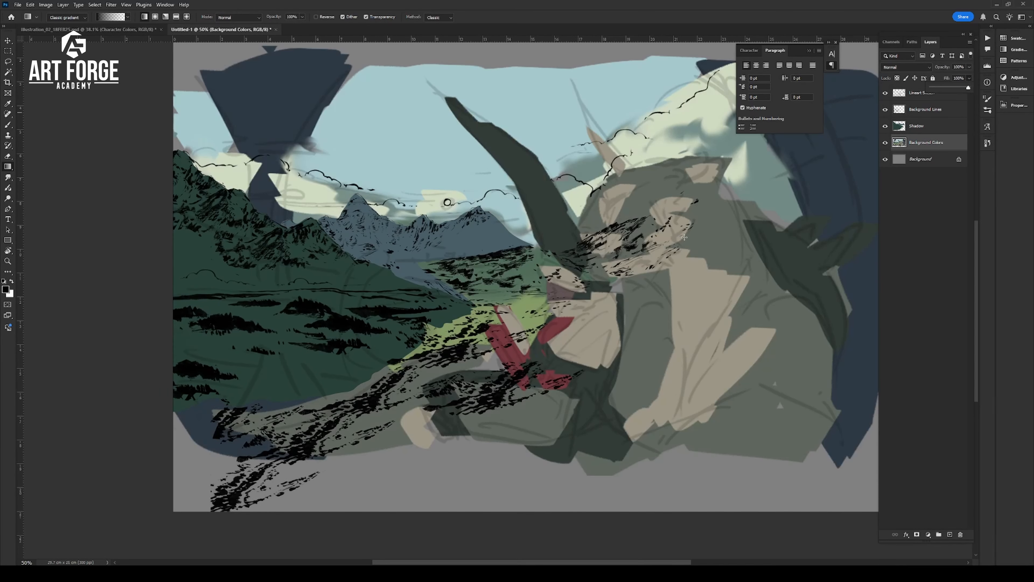
{"action": "key", "text": "b"}
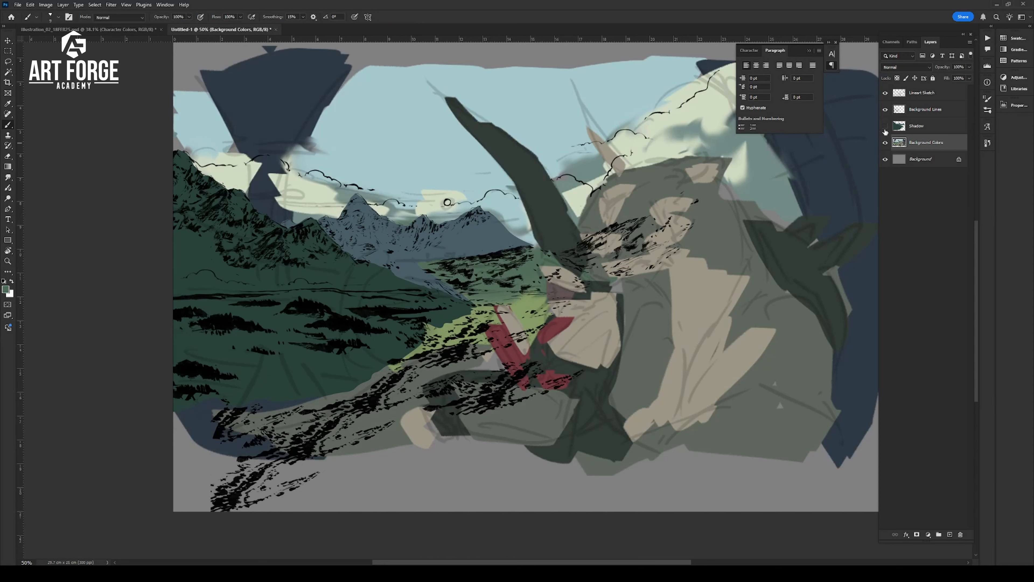
{"action": "left_click", "coordinate": [885, 126]}
{"action": "left_click", "coordinate": [933, 126]}
Enlarge the brush and paint mid-green across the rising hillside at the valley's right
{"action": "left_click_drag", "start_coordinate": [442, 288], "coordinate": [360, 267]}
{"action": "key", "text": "]"}
{"action": "key", "text": "]"}
{"action": "key", "text": "]"}
{"action": "mouse_move", "coordinate": [565, 263]}
{"action": "left_mouse_down"}
{"action": "mouse_move", "coordinate": [683, 224]}
{"action": "mouse_move", "coordinate": [473, 301]}
{"action": "mouse_move", "coordinate": [210, 316]}
{"action": "mouse_move", "coordinate": [361, 350]}
{"action": "mouse_move", "coordinate": [380, 304]}
{"action": "left_mouse_up"}
Reduce the brush size and paint light green sunlit patches between the tree clumps across the valley floor
{"action": "key", "text": "["}
{"action": "key", "text": "["}
{"action": "key", "text": "["}
{"action": "key", "text": "["}
{"action": "key", "text": "["}
{"action": "key", "text": "["}
{"action": "mouse_move", "coordinate": [274, 320]}
{"action": "left_mouse_down"}
{"action": "mouse_move", "coordinate": [321, 321]}
{"action": "mouse_move", "coordinate": [306, 370]}
{"action": "mouse_move", "coordinate": [256, 357]}
{"action": "mouse_move", "coordinate": [226, 331]}
{"action": "mouse_move", "coordinate": [277, 310]}
{"action": "mouse_move", "coordinate": [469, 326]}
{"action": "mouse_move", "coordinate": [329, 373]}
{"action": "mouse_move", "coordinate": [464, 294]}
{"action": "mouse_move", "coordinate": [363, 269]}
{"action": "mouse_move", "coordinate": [412, 277]}
{"action": "left_mouse_up"}
Try light green highlights along the slope of the left mountain ridge
{"action": "left_click", "coordinate": [412, 281], "text": "alt"}
{"action": "left_click_drag", "start_coordinate": [353, 261], "coordinate": [377, 275]}
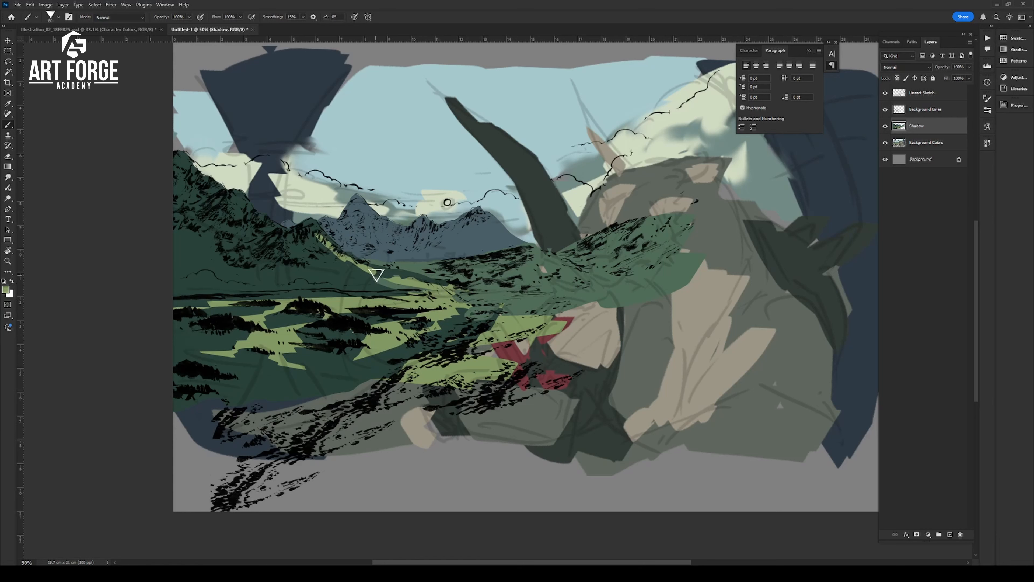
{"action": "key", "text": "ctrl+z"}
{"action": "mouse_move", "coordinate": [325, 240]}
{"action": "left_mouse_down"}
{"action": "mouse_move", "coordinate": [378, 279]}
{"action": "mouse_move", "coordinate": [320, 230]}
{"action": "left_mouse_up"}
{"action": "key", "text": "ctrl+z"}
Paint sampled mid-green highlights on the left mountain peaks and the slopes at their foot
{"action": "left_click", "coordinate": [403, 274], "text": "alt"}
{"action": "left_click_drag", "start_coordinate": [240, 200], "coordinate": [273, 240]}
{"action": "left_click_drag", "start_coordinate": [184, 165], "coordinate": [199, 185]}
{"action": "left_click", "coordinate": [419, 311], "text": "alt"}
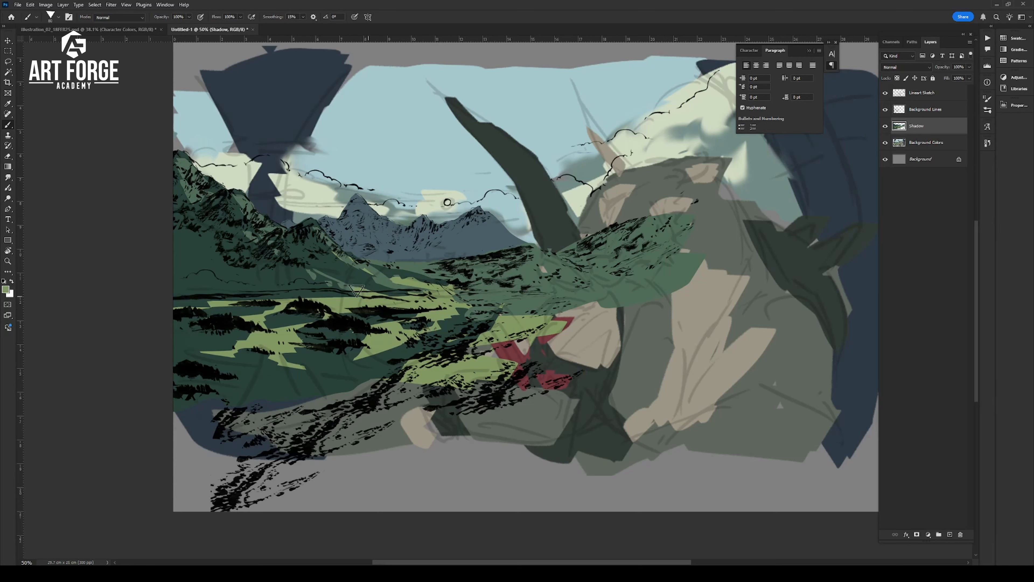
{"action": "left_click_drag", "start_coordinate": [358, 290], "coordinate": [309, 272]}
{"action": "left_click", "coordinate": [342, 279], "text": "alt"}
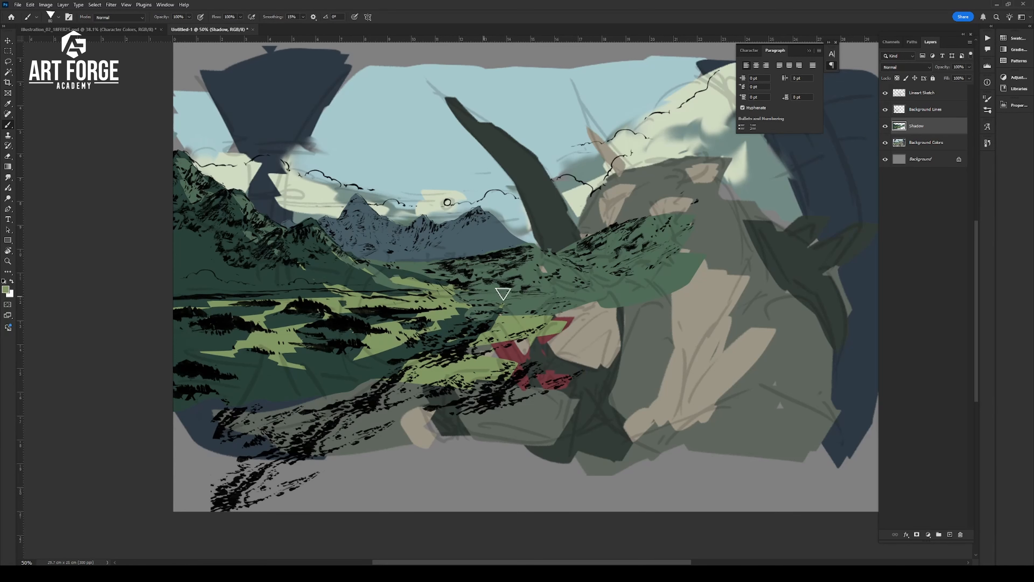
Paint sampled light green over the right hillside, the middle hills and the lower valley
{"action": "left_click", "coordinate": [451, 314], "text": "alt"}
{"action": "mouse_move", "coordinate": [463, 298]}
{"action": "left_mouse_down"}
{"action": "mouse_move", "coordinate": [552, 301]}
{"action": "mouse_move", "coordinate": [560, 318]}
{"action": "left_mouse_up"}
{"action": "left_click_drag", "start_coordinate": [498, 290], "coordinate": [464, 292]}
{"action": "left_click_drag", "start_coordinate": [466, 277], "coordinate": [527, 256]}
{"action": "left_click_drag", "start_coordinate": [525, 275], "coordinate": [558, 264]}
{"action": "left_click_drag", "start_coordinate": [574, 247], "coordinate": [631, 231]}
{"action": "mouse_move", "coordinate": [611, 257]}
{"action": "left_mouse_down"}
{"action": "mouse_move", "coordinate": [477, 288]}
{"action": "mouse_move", "coordinate": [508, 304]}
{"action": "left_mouse_up"}
{"action": "left_click_drag", "start_coordinate": [438, 354], "coordinate": [412, 356]}
{"action": "left_click_drag", "start_coordinate": [326, 379], "coordinate": [425, 377]}
Shrink the brush, extend the light green strips over the lower-left valley, and touch up the left mountain with sampled green
{"action": "key", "text": "bracketleft"}
{"action": "key", "text": "bracketleft"}
{"action": "key", "text": "bracketleft"}
{"action": "key", "text": "bracketleft"}
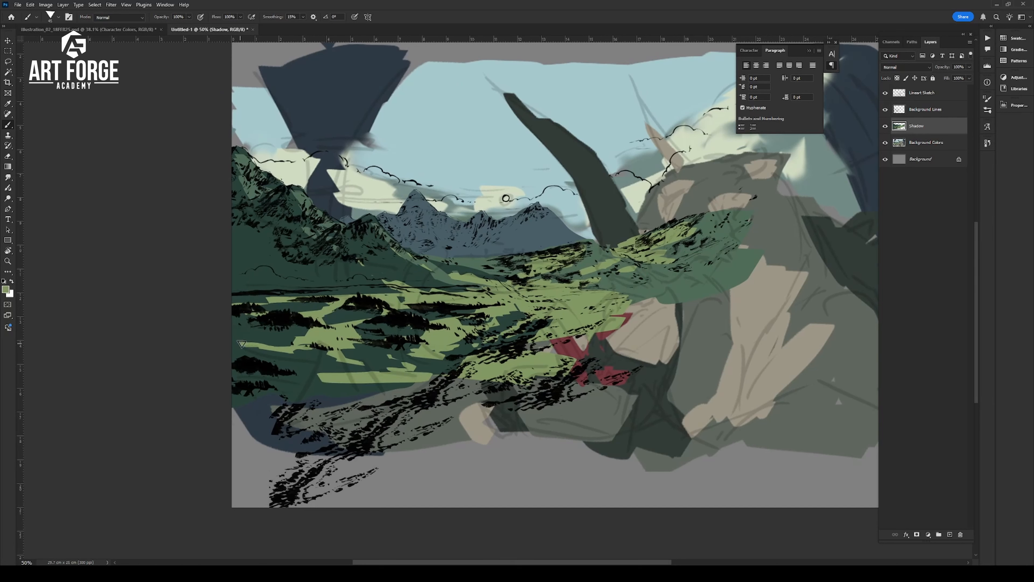
{"action": "left_click_drag", "start_coordinate": [237, 353], "coordinate": [299, 369]}
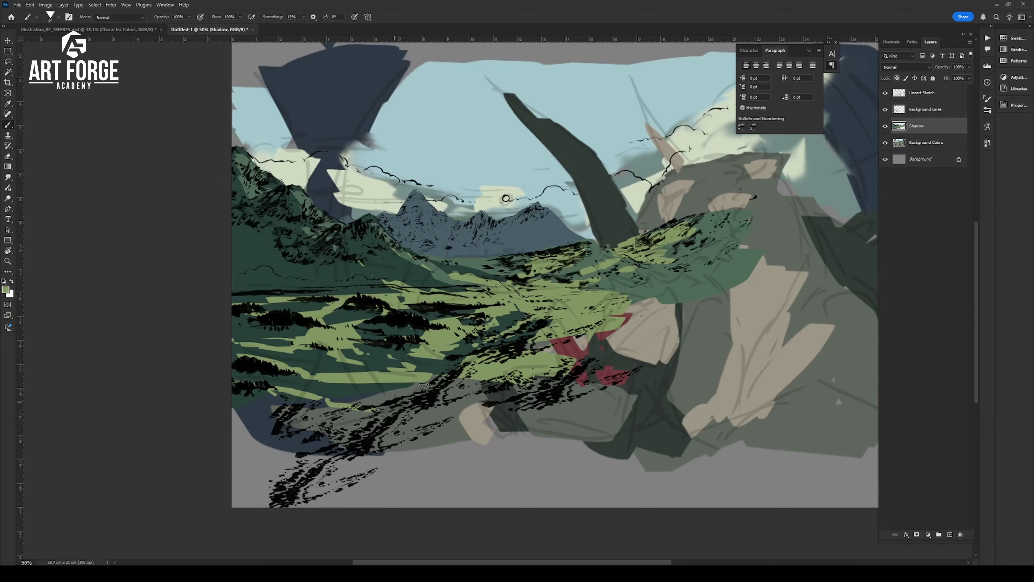
{"action": "left_click_drag", "start_coordinate": [593, 267], "coordinate": [529, 312]}
{"action": "left_click", "coordinate": [451, 295], "text": "alt"}
{"action": "left_click_drag", "start_coordinate": [283, 229], "coordinate": [300, 236]}
Select the distant blue mountains by colour and shift their hue slightly, with Saturation +43 and Lightness +5
{"action": "key", "text": "w"}
{"action": "left_click", "coordinate": [491, 298]}
{"action": "key", "text": "ctrl+u"}
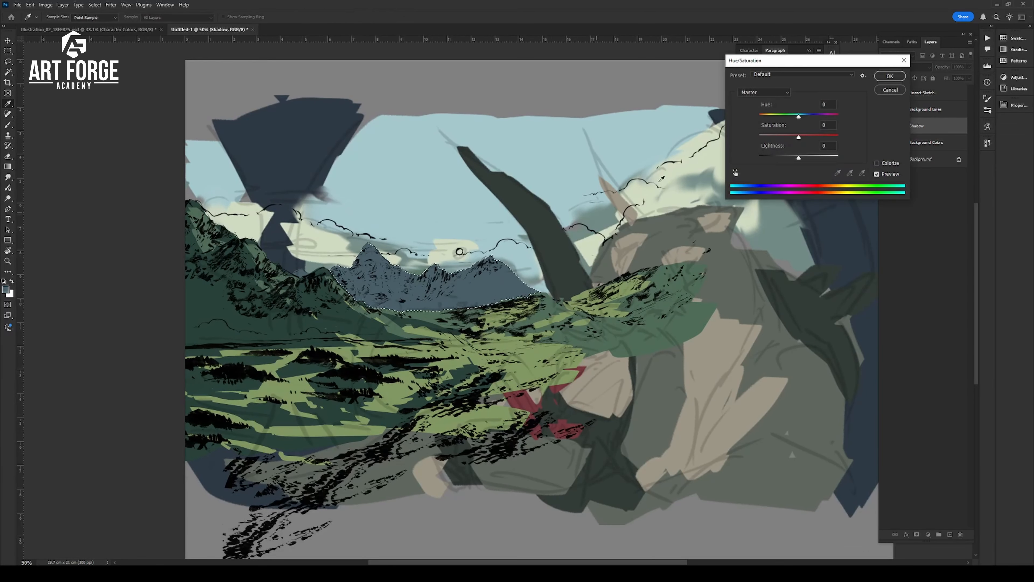
{"action": "mouse_move", "coordinate": [798, 137]}
{"action": "left_mouse_down"}
{"action": "mouse_move", "coordinate": [818, 138]}
{"action": "mouse_move", "coordinate": [801, 119]}
{"action": "left_mouse_up"}
{"action": "left_click_drag", "start_coordinate": [799, 157], "coordinate": [802, 158]}
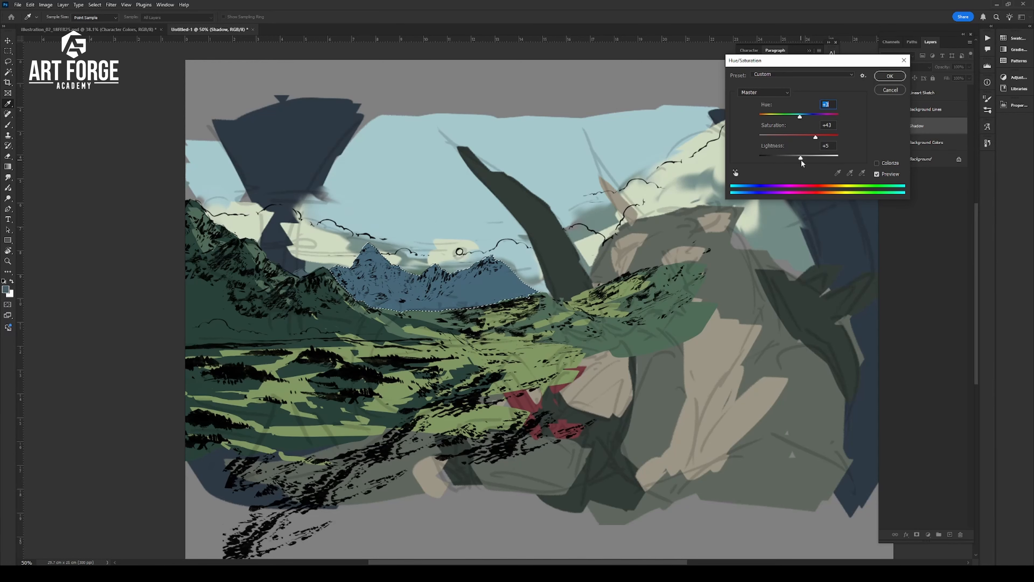
{"action": "left_click", "coordinate": [890, 77]}
Paint muted green over the lower slopes of the selected distant mountains and rename the layer Colors
{"action": "key", "text": "z"}
{"action": "left_click_drag", "start_coordinate": [438, 286], "coordinate": [454, 289]}
{"action": "key", "text": "b"}
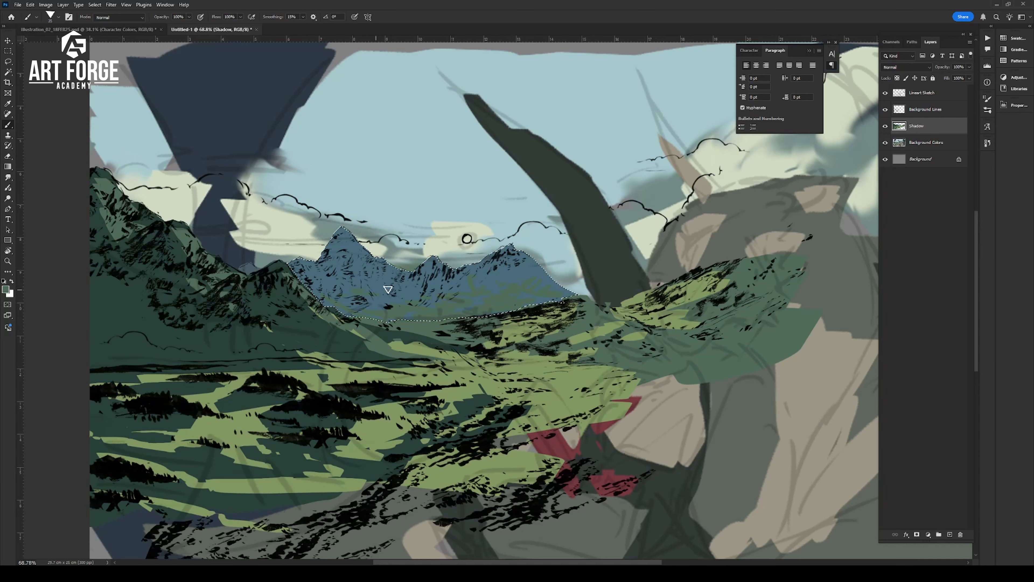
{"action": "key", "text": "z"}
{"action": "left_click_drag", "start_coordinate": [409, 283], "coordinate": [383, 288]}
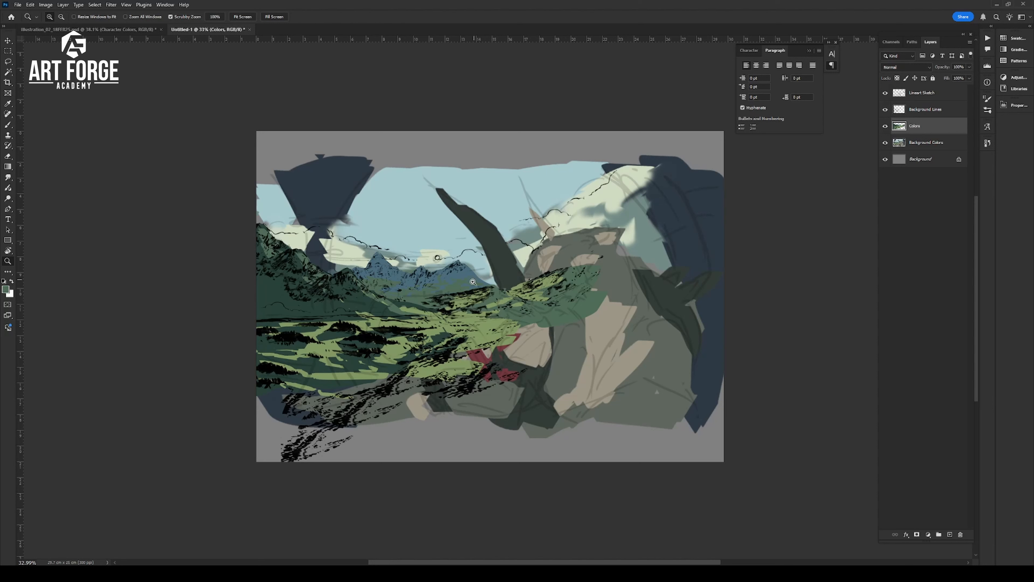
Hide the Lineart Sketch and Background Colors layers and apply a pale blue gradient to the Background layer's lower half
{"action": "left_click", "coordinate": [885, 93]}
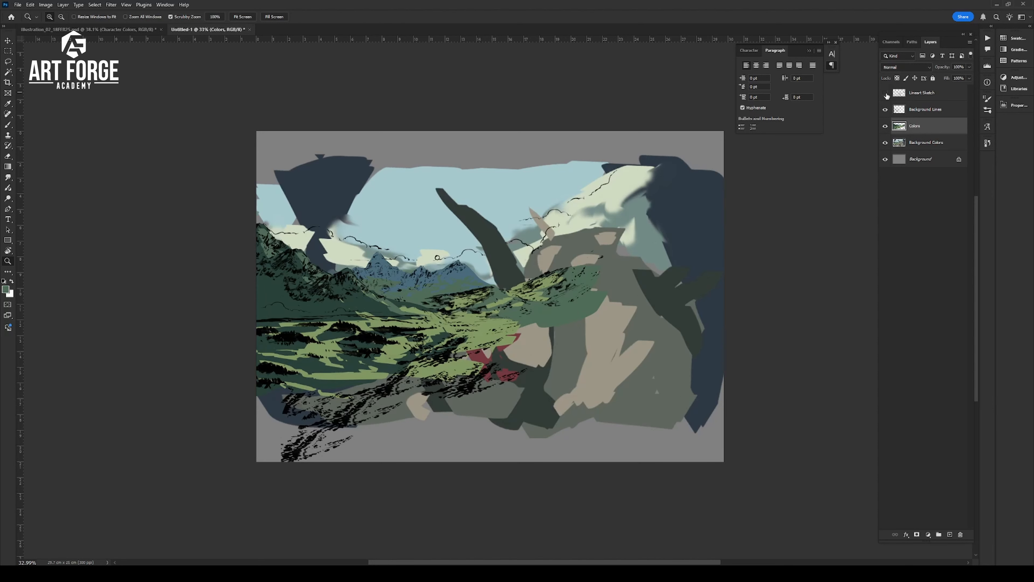
{"action": "left_click", "coordinate": [885, 143]}
{"action": "left_click", "coordinate": [912, 160]}
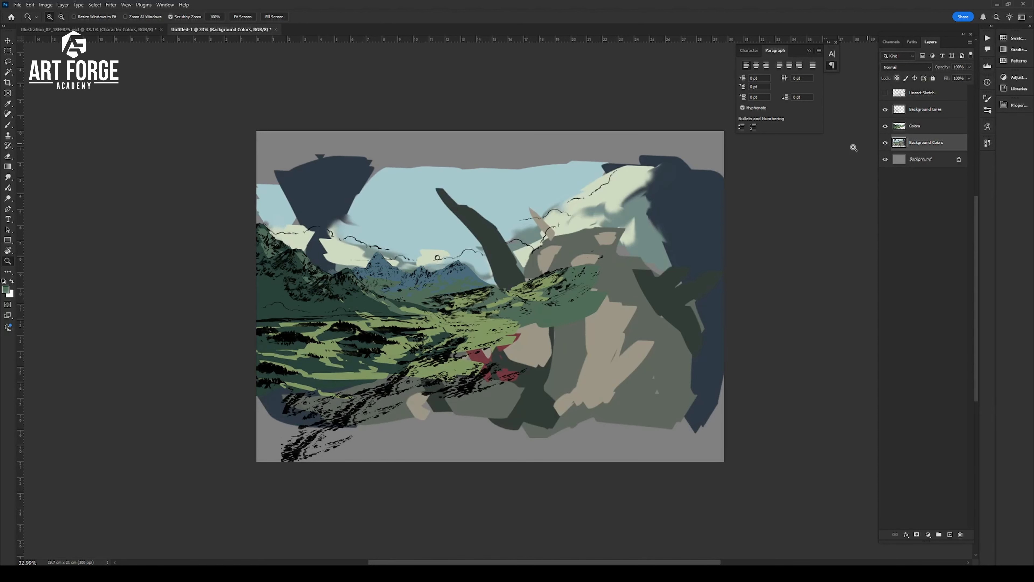
{"action": "key", "text": "g"}
{"action": "mouse_move", "coordinate": [464, 277]}
{"action": "left_mouse_down"}
{"action": "mouse_move", "coordinate": [471, 156]}
{"action": "mouse_move", "coordinate": [469, 297]}
{"action": "mouse_move", "coordinate": [468, 234]}
{"action": "left_mouse_up"}
{"action": "key", "text": "ctrl+z"}
{"action": "key", "text": "ctrl+z"}
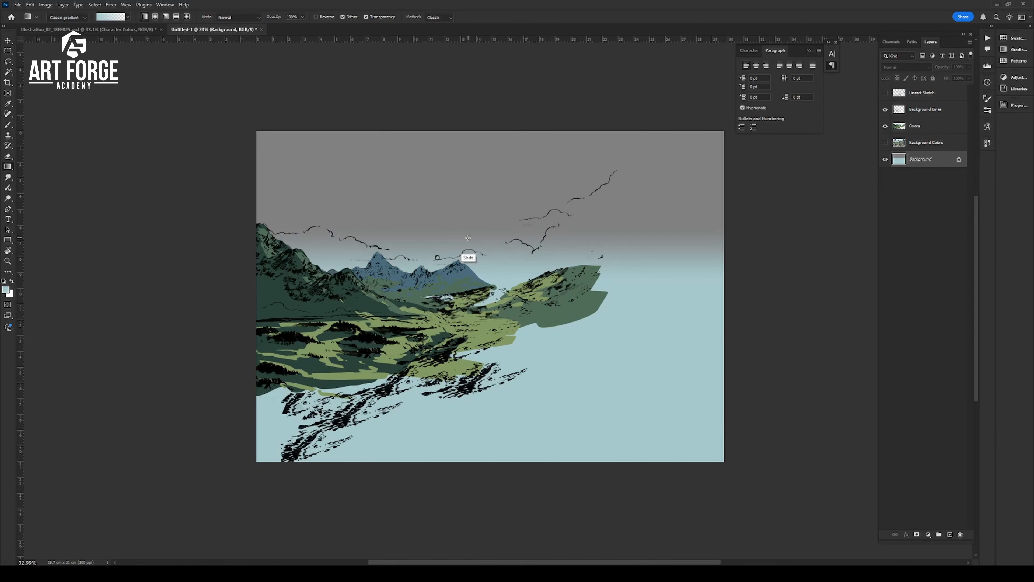
Pick a stronger blue and apply a linear gradient fading from the top of the sky past the horizon
{"action": "left_click", "coordinate": [5, 290]}
{"action": "left_click", "coordinate": [244, 104]}
{"action": "left_click_drag", "start_coordinate": [411, 134], "coordinate": [411, 271]}
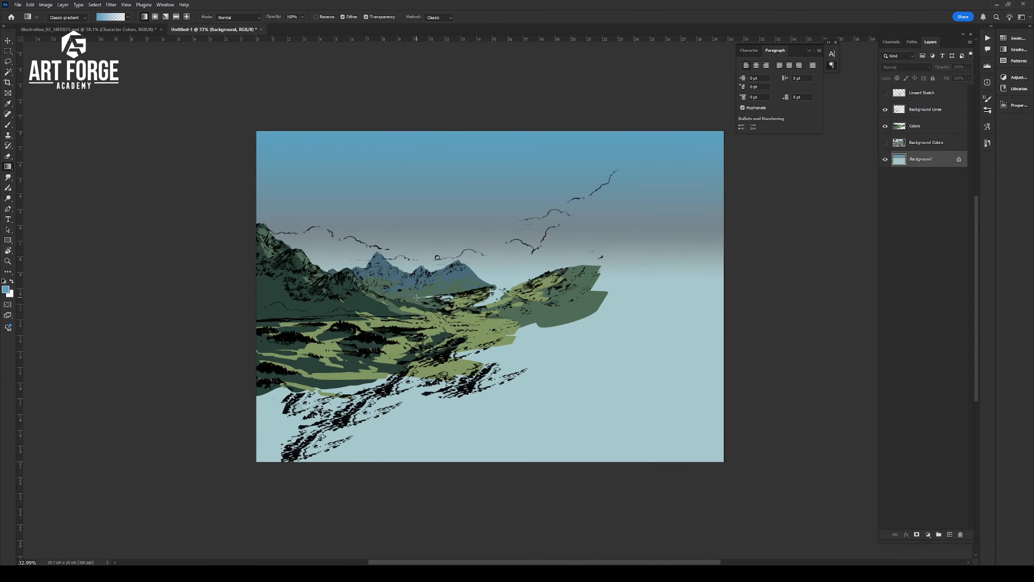
{"action": "key", "text": "ctrl+z"}
{"action": "left_click_drag", "start_coordinate": [423, 128], "coordinate": [430, 306]}
Change the foreground colour to orange and apply a gradient fading down from the top of the sky
{"action": "left_click", "coordinate": [5, 289]}
{"action": "left_click", "coordinate": [176, 198]}
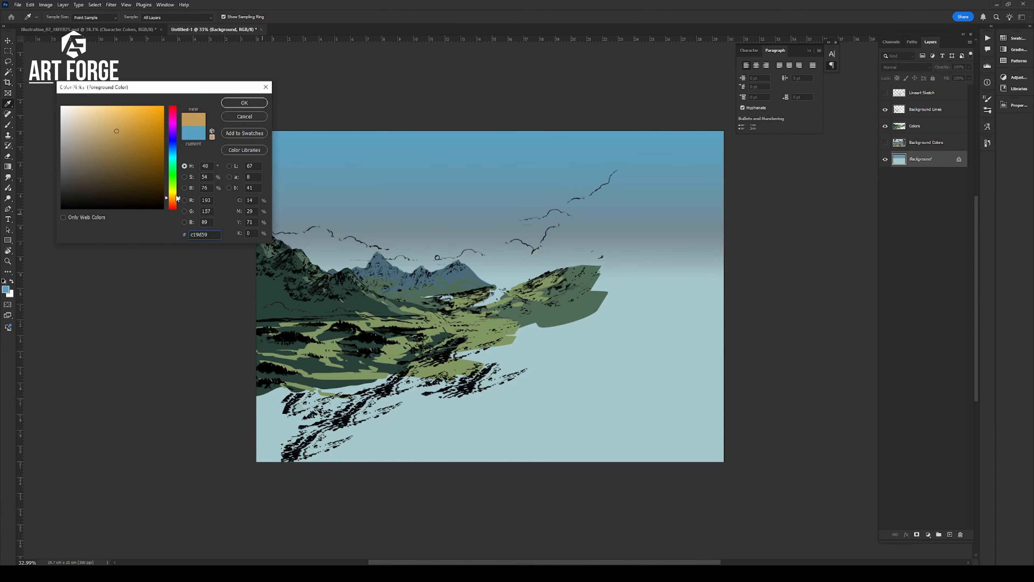
{"action": "left_click", "coordinate": [175, 202]}
{"action": "left_click", "coordinate": [148, 131]}
{"action": "left_click", "coordinate": [244, 103]}
{"action": "left_click_drag", "start_coordinate": [360, 49], "coordinate": [382, 271]}
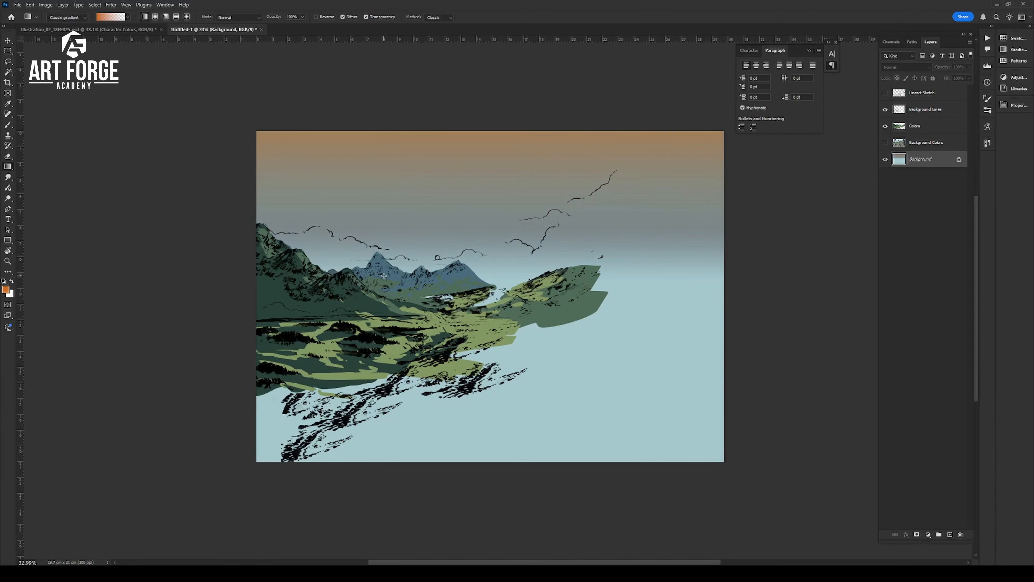
Apply a yellow gradient fading down the sky and compare it with the Background Colors layer shown and hidden
{"action": "left_click", "coordinate": [5, 290]}
{"action": "left_click", "coordinate": [173, 183]}
{"action": "left_click", "coordinate": [244, 104]}
{"action": "left_click_drag", "start_coordinate": [420, 108], "coordinate": [439, 334]}
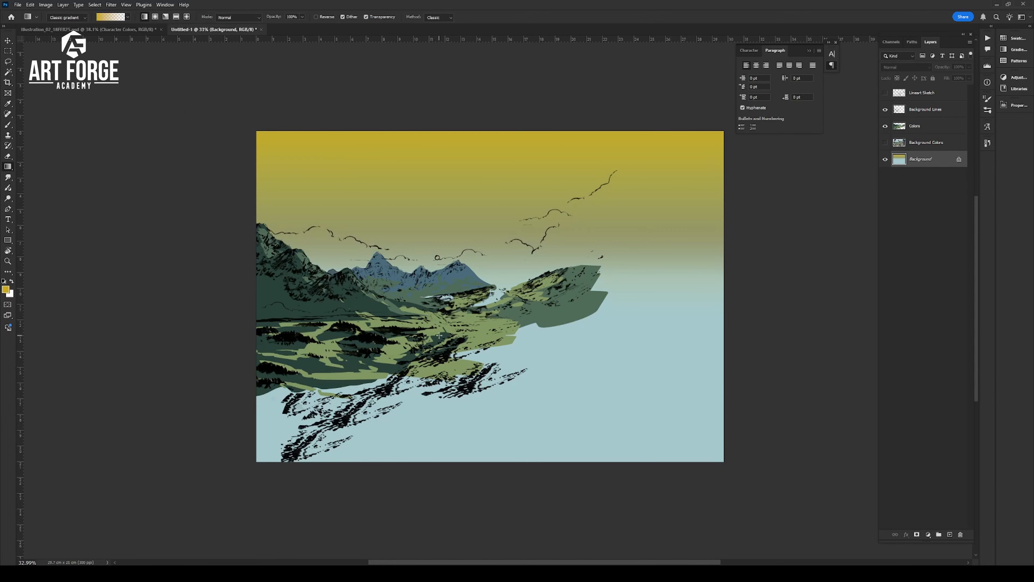
{"action": "left_click", "coordinate": [885, 142]}
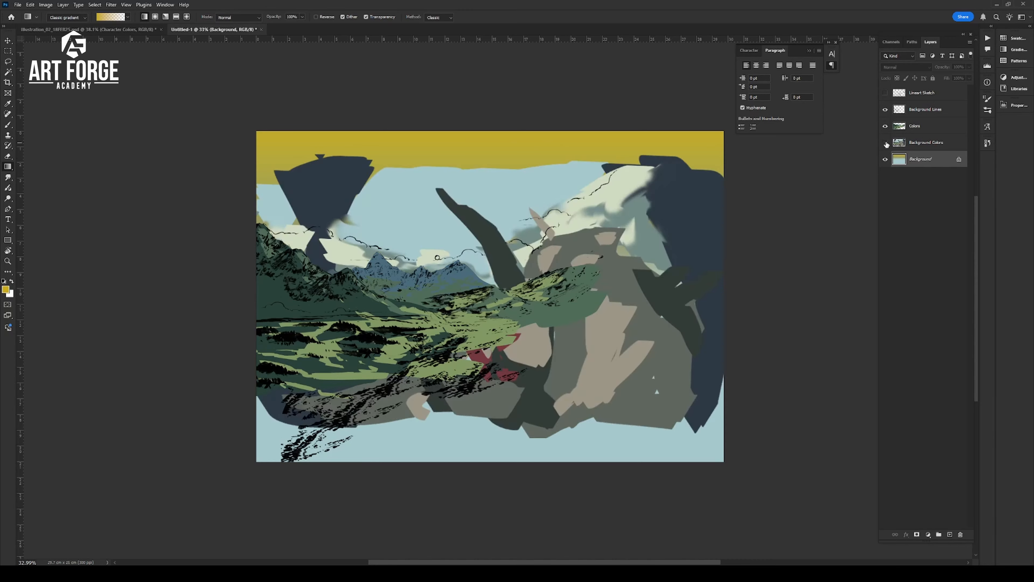
{"action": "left_click", "coordinate": [884, 143]}
Add a layer above Background and place a light yellow radial gradient glow around the sun circle
{"action": "left_click", "coordinate": [921, 142]}
{"action": "key", "text": "z"}
{"action": "left_click_drag", "start_coordinate": [548, 208], "coordinate": [578, 212]}
{"action": "key", "text": "g"}
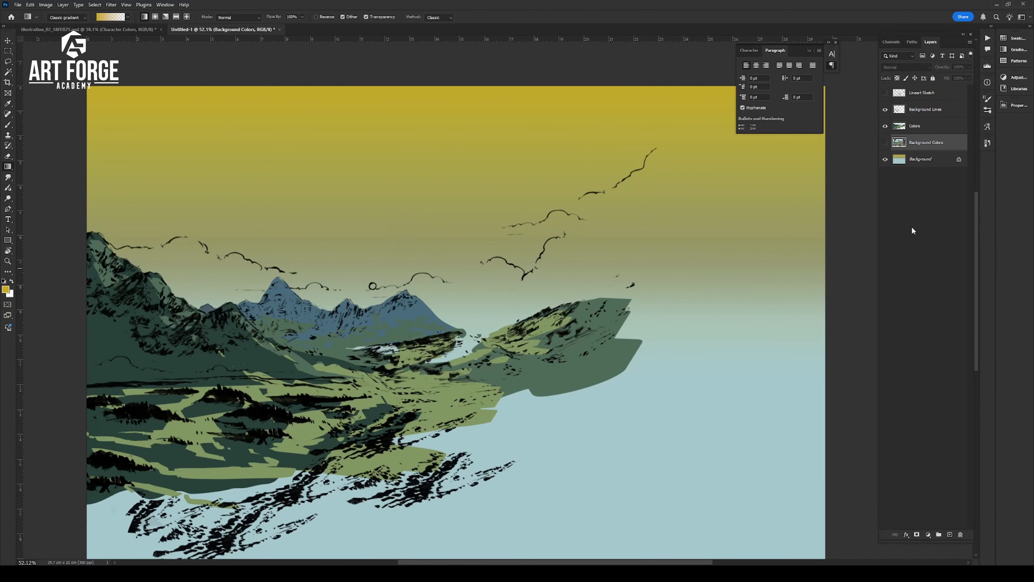
{"action": "left_click", "coordinate": [921, 158]}
{"action": "left_click", "coordinate": [950, 534]}
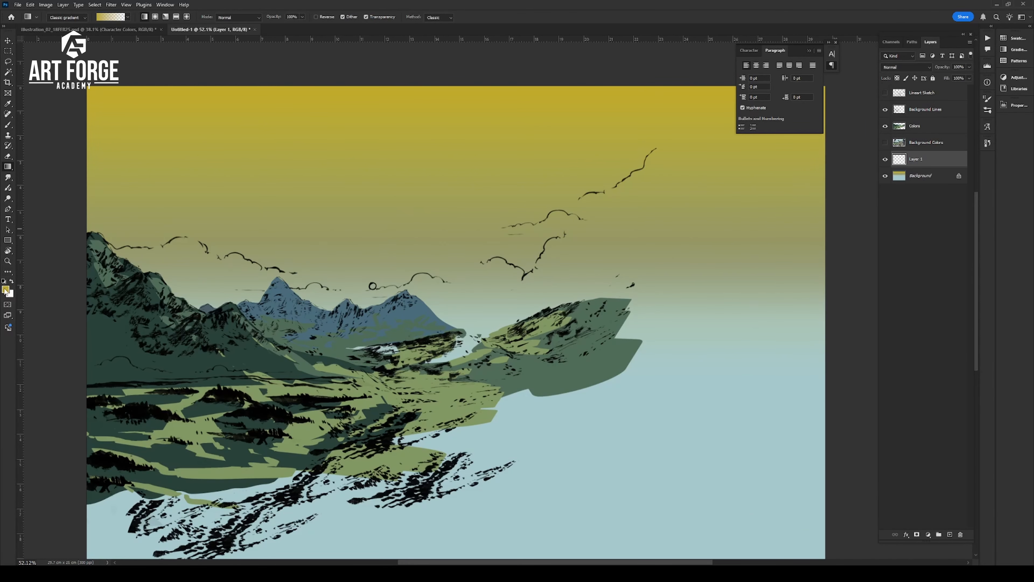
{"action": "left_click", "coordinate": [6, 290]}
{"action": "left_click", "coordinate": [116, 115]}
{"action": "left_click", "coordinate": [243, 103]}
{"action": "left_click", "coordinate": [155, 17]}
{"action": "left_click_drag", "start_coordinate": [372, 286], "coordinate": [421, 253]}
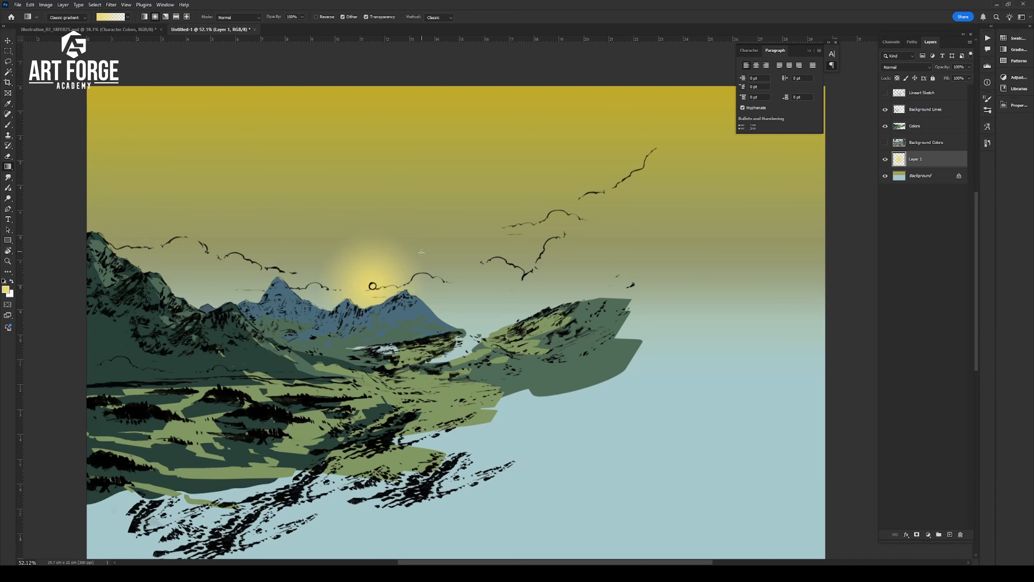
Add a smaller pale cream radial gradient at the centre of the sun's glow
{"action": "left_click", "coordinate": [6, 290]}
{"action": "left_click", "coordinate": [91, 112]}
{"action": "left_click", "coordinate": [243, 103]}
{"action": "left_click_drag", "start_coordinate": [373, 285], "coordinate": [392, 280]}
On a new layer, paint a blue hill band rising behind the right hillside and fill the hillside's gaps with muted green
{"action": "left_click", "coordinate": [950, 534]}
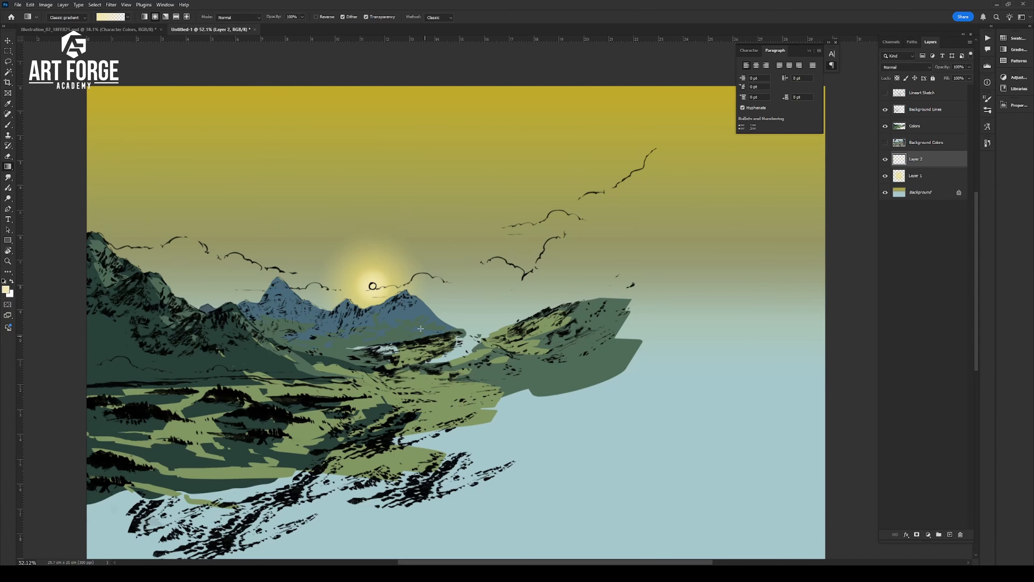
{"action": "key", "text": "b"}
{"action": "mouse_move", "coordinate": [435, 318]}
{"action": "left_mouse_down"}
{"action": "mouse_move", "coordinate": [509, 322]}
{"action": "mouse_move", "coordinate": [708, 263]}
{"action": "mouse_move", "coordinate": [695, 273]}
{"action": "mouse_move", "coordinate": [814, 261]}
{"action": "left_mouse_up"}
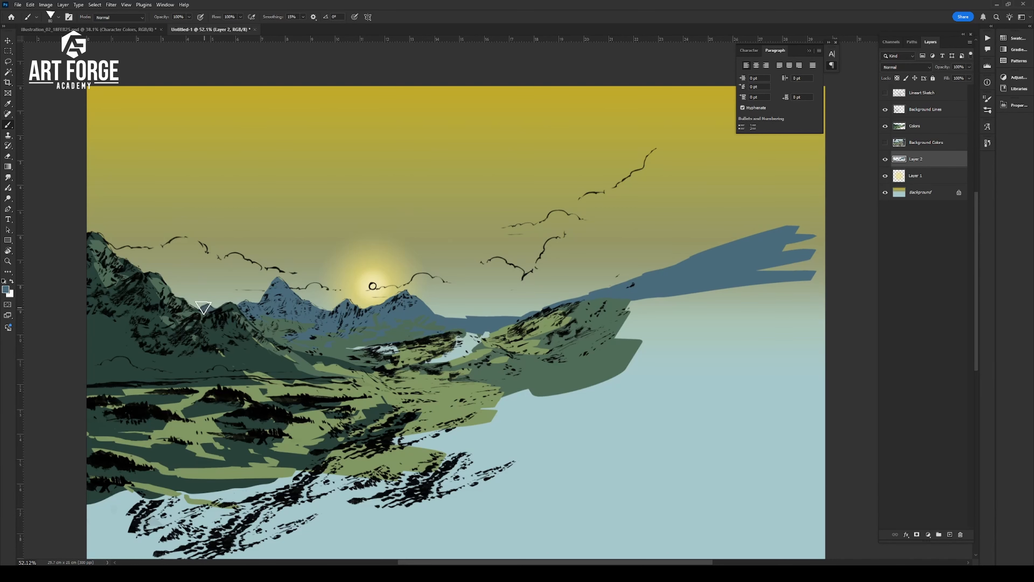
{"action": "left_click_drag", "start_coordinate": [370, 275], "coordinate": [406, 261]}
{"action": "left_click", "coordinate": [544, 360], "text": "alt"}
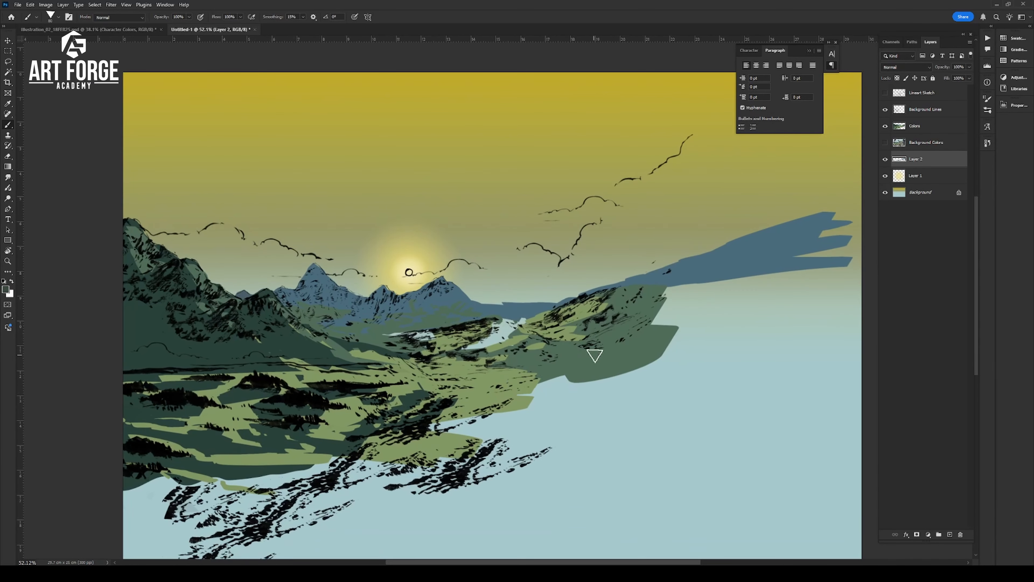
{"action": "mouse_move", "coordinate": [519, 328]}
{"action": "left_mouse_down"}
{"action": "mouse_move", "coordinate": [464, 336]}
{"action": "mouse_move", "coordinate": [480, 348]}
{"action": "left_mouse_up"}
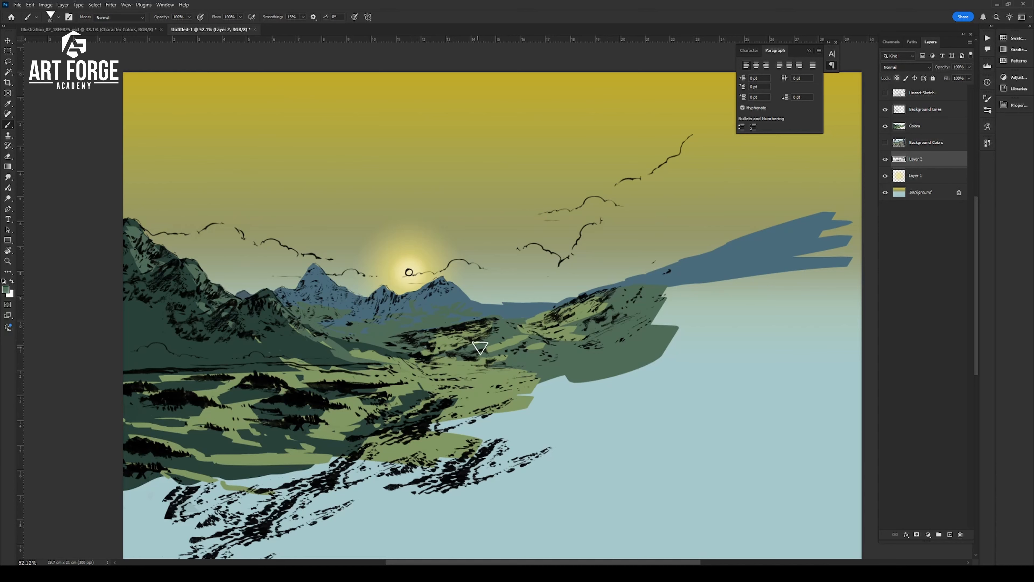
Paint muted green with a much larger brush over the right hillside below the blue hill band
{"action": "left_click_drag", "start_coordinate": [664, 301], "coordinate": [834, 281]}
{"action": "left_click_drag", "start_coordinate": [729, 303], "coordinate": [641, 303]}
{"action": "key", "text": "]"}
{"action": "key", "text": "]"}
{"action": "key", "text": "]"}
{"action": "key", "text": "]"}
{"action": "key", "text": "]"}
{"action": "key", "text": "]"}
{"action": "key", "text": "]"}
{"action": "mouse_move", "coordinate": [769, 285]}
{"action": "left_mouse_down"}
{"action": "mouse_move", "coordinate": [501, 372]}
{"action": "mouse_move", "coordinate": [770, 346]}
{"action": "mouse_move", "coordinate": [347, 485]}
{"action": "left_mouse_up"}
{"action": "mouse_move", "coordinate": [341, 436]}
{"action": "left_mouse_down"}
{"action": "mouse_move", "coordinate": [459, 389]}
{"action": "mouse_move", "coordinate": [407, 393]}
{"action": "left_mouse_up"}
Extend the muted green over the rest of the lower canvas and tidy the distant hill's edge with sampled blue
{"action": "key", "text": "g"}
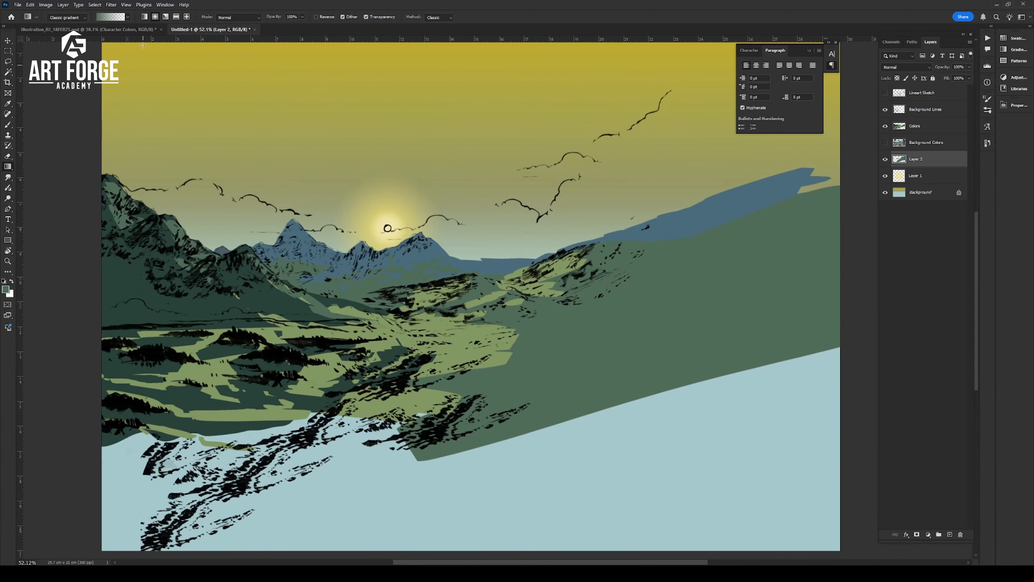
{"action": "left_click_drag", "start_coordinate": [434, 346], "coordinate": [433, 310]}
{"action": "left_click_drag", "start_coordinate": [775, 308], "coordinate": [643, 346]}
{"action": "key", "text": "b"}
{"action": "left_click", "coordinate": [642, 219], "text": "alt"}
{"action": "mouse_move", "coordinate": [656, 229]}
{"action": "left_mouse_down"}
{"action": "mouse_move", "coordinate": [693, 233]}
{"action": "mouse_move", "coordinate": [697, 253]}
{"action": "left_mouse_up"}
{"action": "left_click", "coordinate": [674, 270], "text": "alt"}
{"action": "left_click_drag", "start_coordinate": [461, 346], "coordinate": [616, 295]}
On the Colors layer, paint long light green streaks across the right hillside with a smaller brush
{"action": "left_click", "coordinate": [523, 331], "text": "alt"}
{"action": "key", "text": "["}
{"action": "key", "text": "["}
{"action": "key", "text": "["}
{"action": "key", "text": "["}
{"action": "left_click", "coordinate": [921, 126]}
{"action": "mouse_move", "coordinate": [674, 260]}
{"action": "left_mouse_down"}
{"action": "mouse_move", "coordinate": [611, 284]}
{"action": "mouse_move", "coordinate": [529, 338]}
{"action": "left_mouse_up"}
{"action": "left_click_drag", "start_coordinate": [753, 285], "coordinate": [460, 379]}
{"action": "left_click_drag", "start_coordinate": [806, 330], "coordinate": [517, 434]}
{"action": "left_click_drag", "start_coordinate": [713, 399], "coordinate": [407, 464]}
{"action": "left_click_drag", "start_coordinate": [859, 265], "coordinate": [717, 310]}
{"action": "left_click_drag", "start_coordinate": [837, 236], "coordinate": [733, 272]}
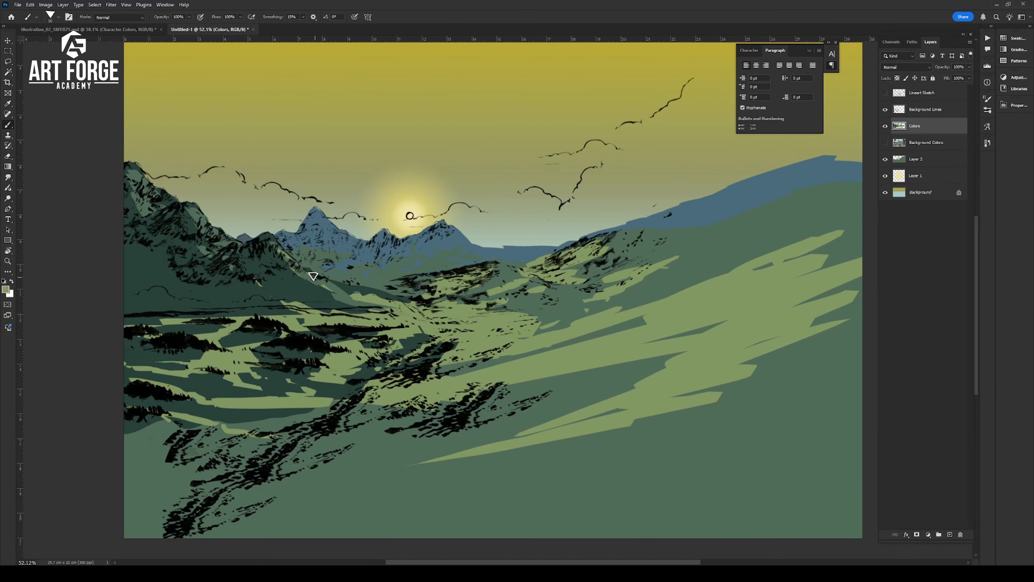
Break up the light green in the valley centre and the left mountain's lower slope with sampled muted green patches
{"action": "left_click", "coordinate": [450, 313], "text": "alt"}
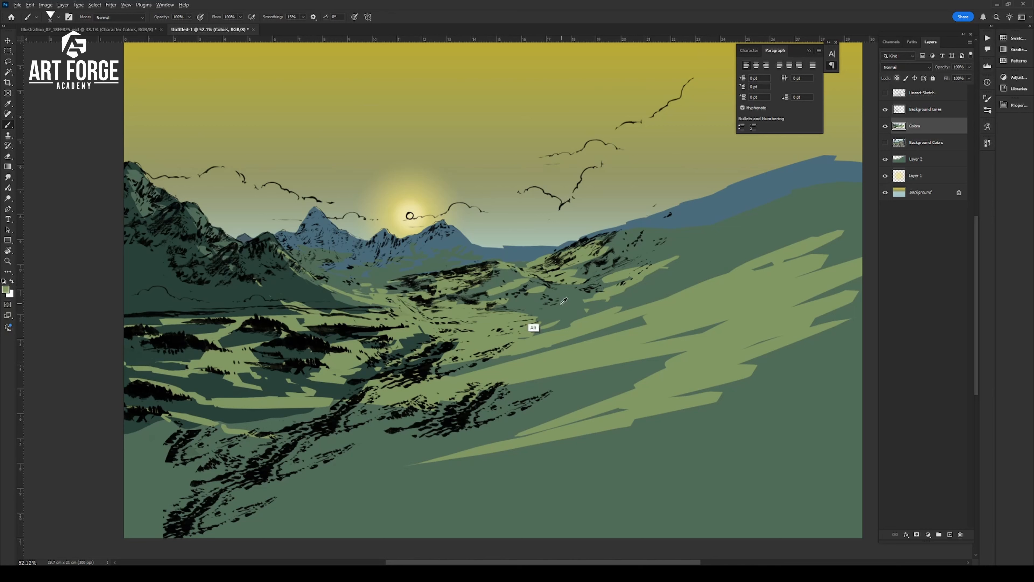
{"action": "left_click_drag", "start_coordinate": [489, 317], "coordinate": [527, 316]}
{"action": "left_click_drag", "start_coordinate": [456, 343], "coordinate": [552, 316]}
{"action": "left_click_drag", "start_coordinate": [529, 281], "coordinate": [505, 284]}
{"action": "left_click_drag", "start_coordinate": [438, 285], "coordinate": [480, 281]}
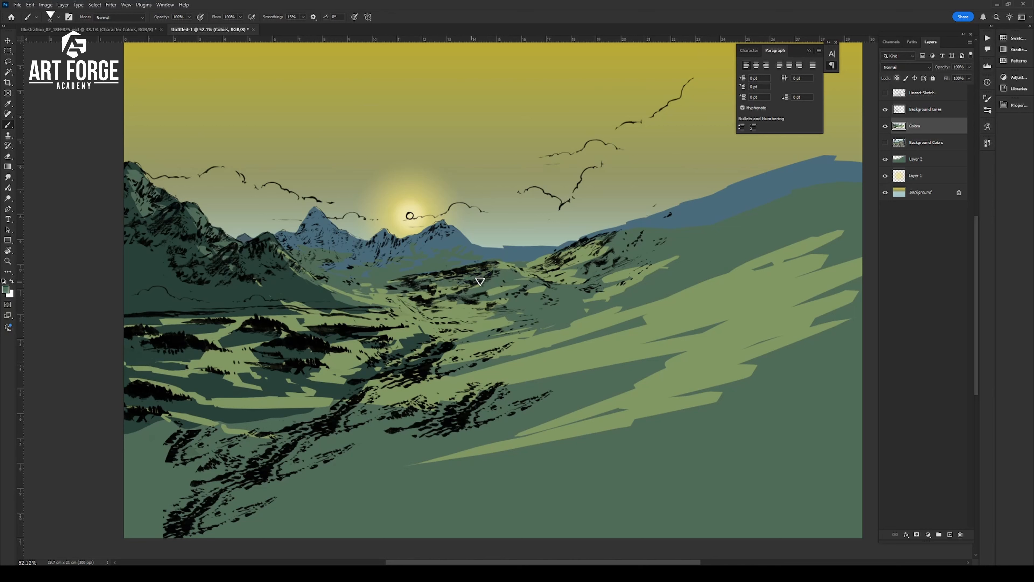
{"action": "left_click_drag", "start_coordinate": [269, 280], "coordinate": [346, 305]}
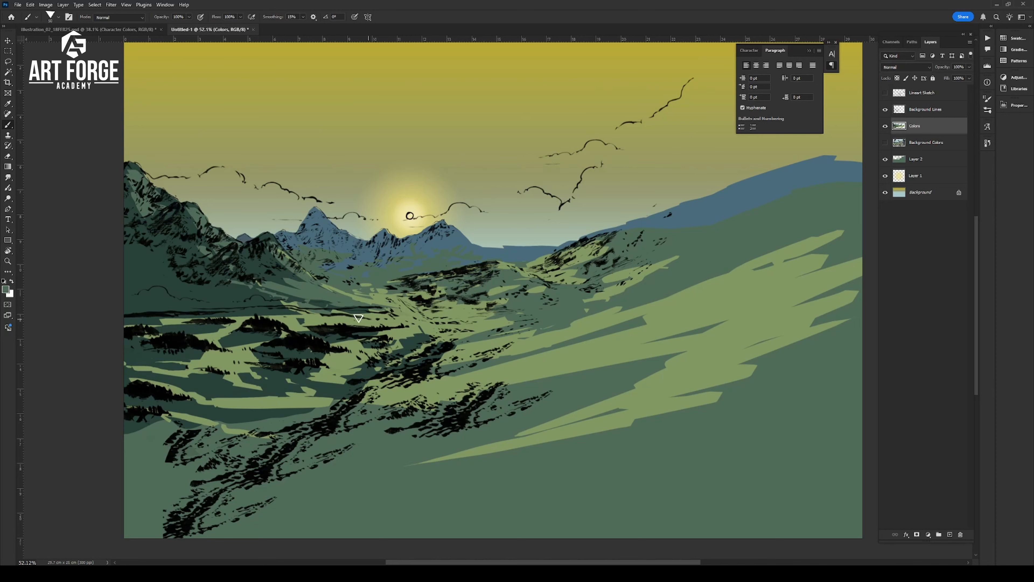
{"action": "left_click_drag", "start_coordinate": [461, 255], "coordinate": [419, 272]}
Sample the distant mountains' blue and set the foreground colour to the lighter blue 669fb8 with a smaller brush
{"action": "left_click", "coordinate": [435, 258], "text": "alt"}
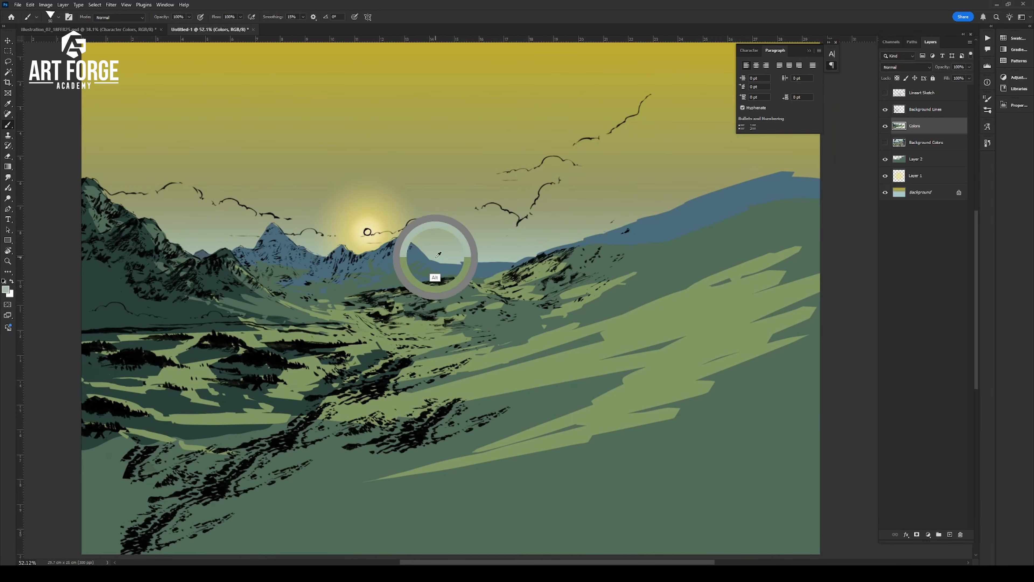
{"action": "key", "text": "bracketleft"}
{"action": "key", "text": "bracketleft"}
{"action": "key", "text": "bracketleft"}
{"action": "left_click", "coordinate": [413, 254], "text": "alt"}
{"action": "left_click", "coordinate": [5, 289]}
{"action": "left_click", "coordinate": [106, 135]}
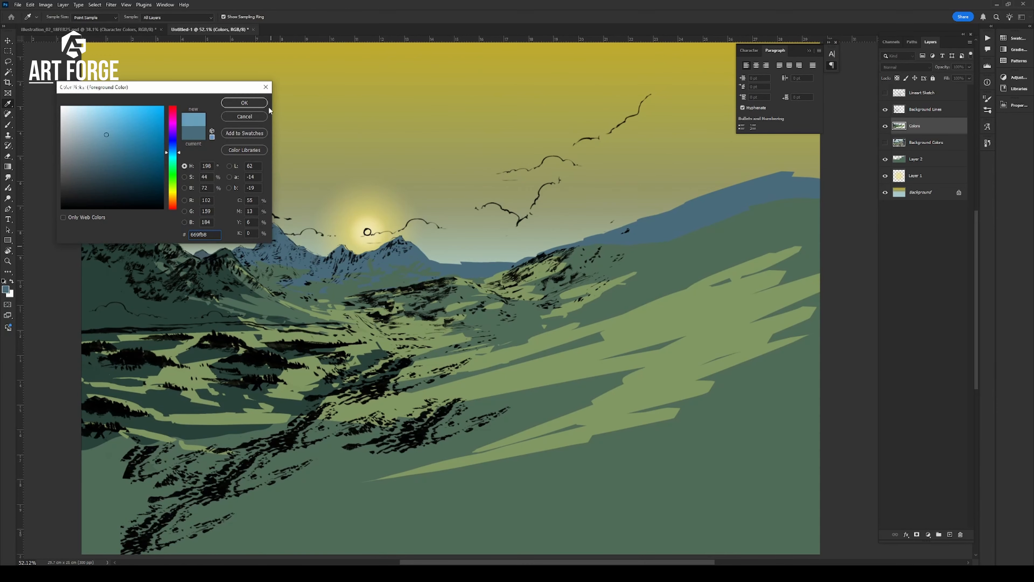
{"action": "left_click", "coordinate": [245, 103]}
Paint light blue highlights along the distant peaks' ridges and the far hill's edge, trimming them with the base blue
{"action": "key", "text": "z"}
{"action": "left_click_drag", "start_coordinate": [314, 248], "coordinate": [367, 246]}
{"action": "key", "text": "b"}
{"action": "left_click_drag", "start_coordinate": [596, 215], "coordinate": [518, 269]}
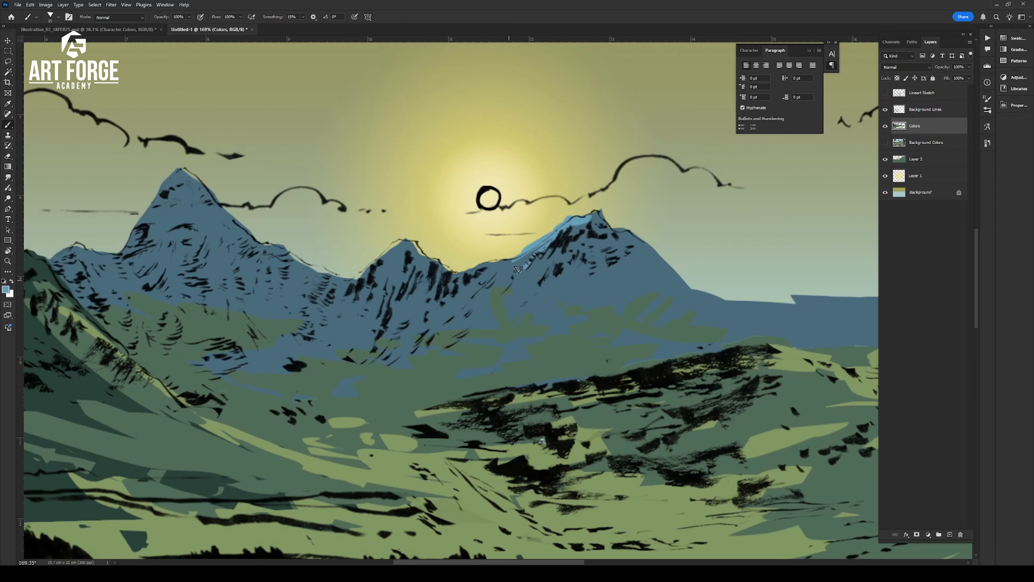
{"action": "mouse_move", "coordinate": [257, 237]}
{"action": "left_mouse_down"}
{"action": "mouse_move", "coordinate": [184, 172]}
{"action": "mouse_move", "coordinate": [247, 242]}
{"action": "left_mouse_up"}
{"action": "left_click_drag", "start_coordinate": [736, 313], "coordinate": [427, 302]}
{"action": "left_click_drag", "start_coordinate": [428, 292], "coordinate": [770, 253]}
{"action": "left_click", "coordinate": [546, 298], "text": "alt"}
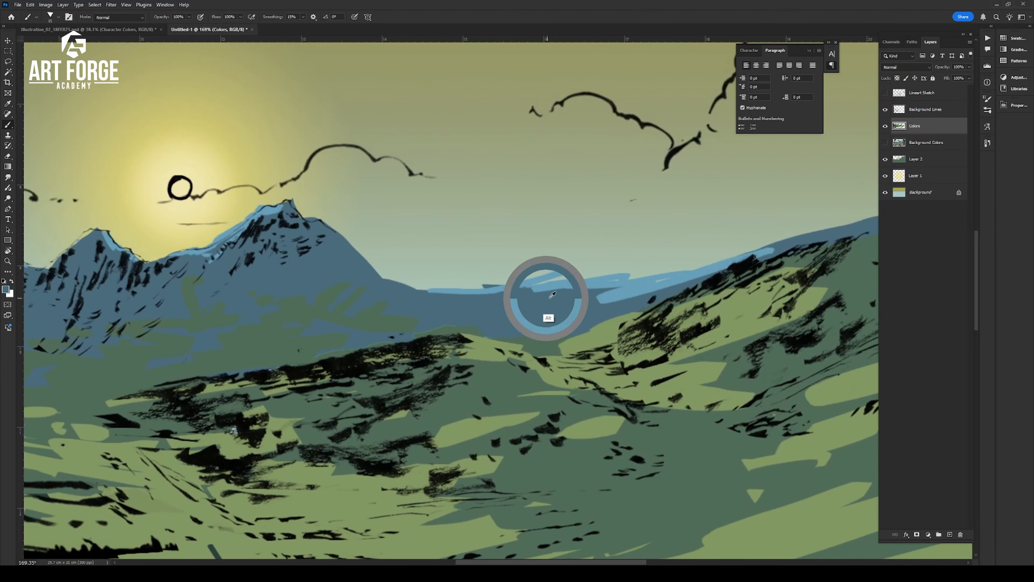
{"action": "left_click_drag", "start_coordinate": [525, 300], "coordinate": [699, 274]}
Paint thin pale yellow highlights on the ridges near the sun and along the central hill's crest
{"action": "key", "text": "z"}
{"action": "left_click_drag", "start_coordinate": [658, 248], "coordinate": [583, 250]}
{"action": "left_click_drag", "start_coordinate": [445, 185], "coordinate": [529, 192]}
{"action": "key", "text": "b"}
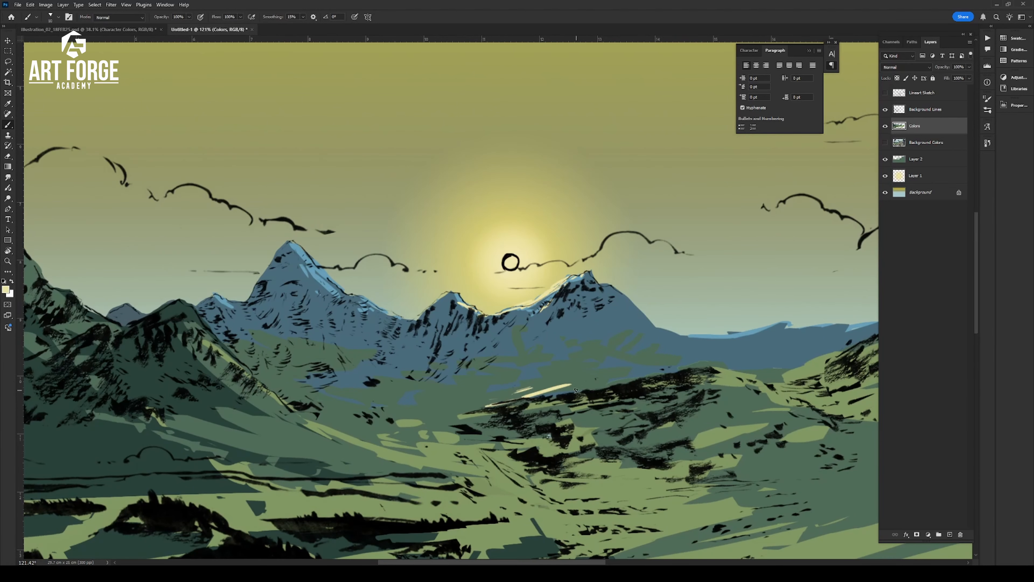
{"action": "key", "text": "ctrl+z"}
{"action": "left_click_drag", "start_coordinate": [455, 414], "coordinate": [526, 398]}
{"action": "key", "text": "z"}
{"action": "left_click_drag", "start_coordinate": [603, 358], "coordinate": [451, 349]}
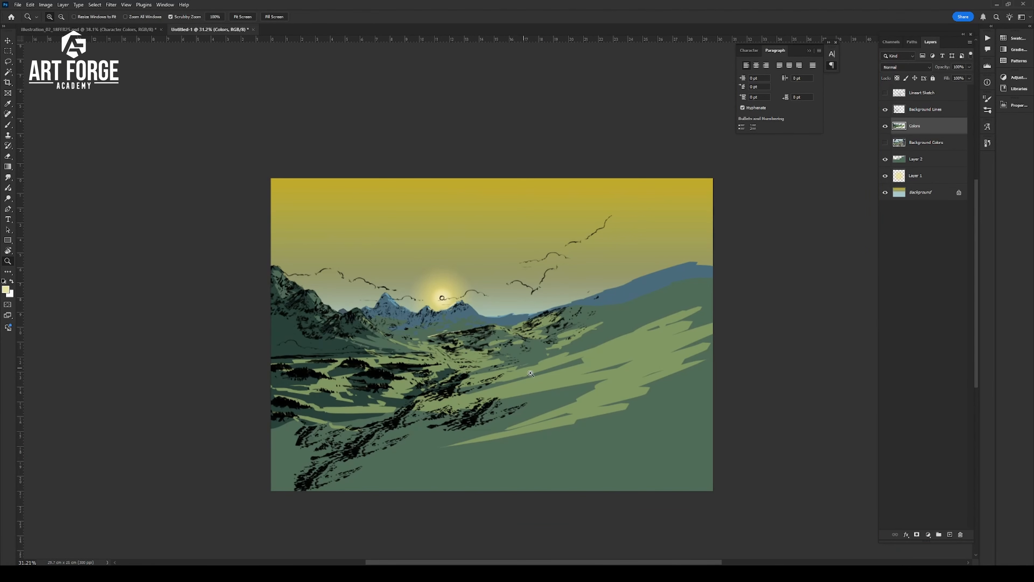
Merge the Colors layer into Layer 2 and apply a dark green gradient rising from the bottom of the land
{"action": "key", "text": "g"}
{"action": "left_click", "coordinate": [376, 412], "text": "alt"}
{"action": "left_click_drag", "start_coordinate": [933, 126], "coordinate": [935, 155]}
{"action": "left_click_drag", "start_coordinate": [467, 460], "coordinate": [472, 375]}
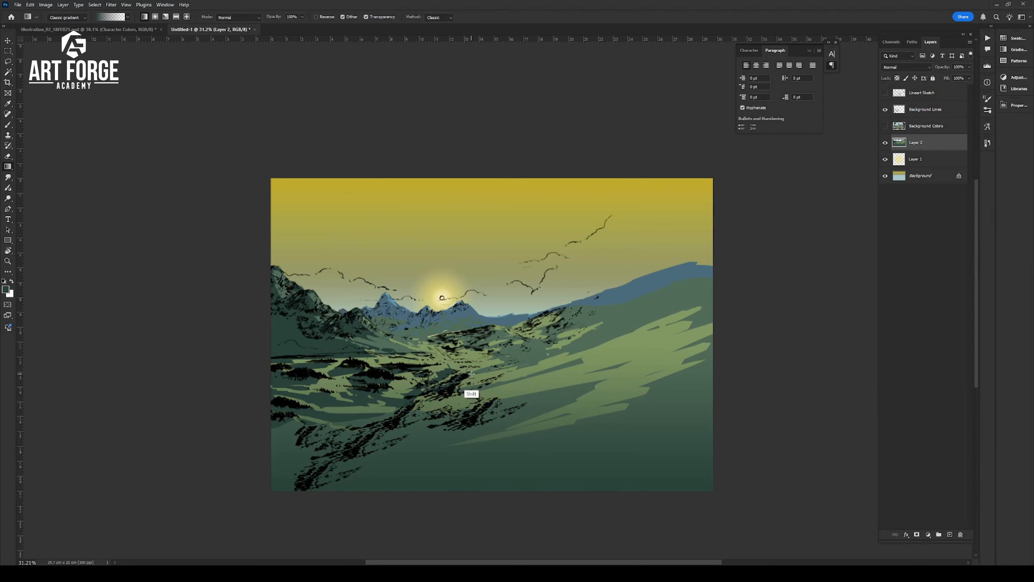
Add a layer above Layer 2 and fill the cloud outlines beside the sun and over the right hill with blue
{"action": "key", "text": "z"}
{"action": "left_click_drag", "start_coordinate": [492, 292], "coordinate": [617, 292]}
{"action": "key", "text": "b"}
{"action": "left_click", "coordinate": [949, 534]}
{"action": "mouse_move", "coordinate": [317, 324]}
{"action": "left_mouse_down"}
{"action": "mouse_move", "coordinate": [444, 301]}
{"action": "mouse_move", "coordinate": [480, 316]}
{"action": "left_mouse_up"}
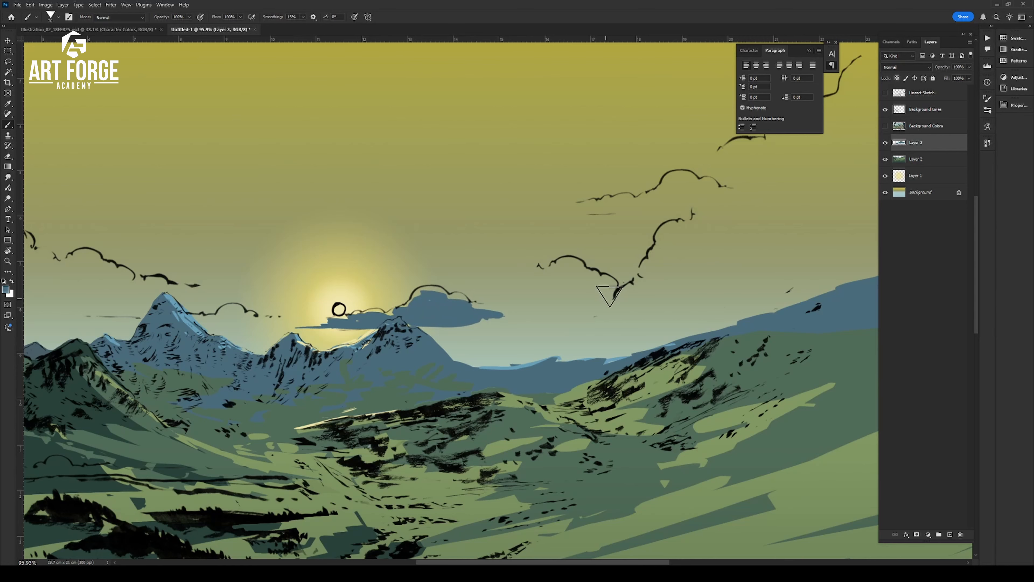
{"action": "mouse_move", "coordinate": [610, 293]}
{"action": "left_mouse_down"}
{"action": "mouse_move", "coordinate": [497, 317]}
{"action": "mouse_move", "coordinate": [602, 312]}
{"action": "left_mouse_up"}
{"action": "mouse_move", "coordinate": [603, 312]}
{"action": "left_mouse_down"}
{"action": "mouse_move", "coordinate": [369, 397]}
{"action": "mouse_move", "coordinate": [476, 324]}
{"action": "mouse_move", "coordinate": [652, 338]}
{"action": "mouse_move", "coordinate": [529, 310]}
{"action": "left_mouse_up"}
{"action": "key", "text": "bracketleft"}
{"action": "key", "text": "bracketleft"}
{"action": "key", "text": "bracketleft"}
{"action": "key", "text": "bracketleft"}
{"action": "key", "text": "bracketleft"}
{"action": "key", "text": "bracketleft"}
{"action": "mouse_move", "coordinate": [546, 283]}
{"action": "left_mouse_down"}
{"action": "mouse_move", "coordinate": [293, 297]}
{"action": "mouse_move", "coordinate": [493, 275]}
{"action": "mouse_move", "coordinate": [558, 289]}
{"action": "left_mouse_up"}
Enlarge the blue cloud bank on the right and fill the small cloud beside the tallest distant peak
{"action": "key", "text": "bracketright"}
{"action": "key", "text": "bracketright"}
{"action": "key", "text": "bracketright"}
{"action": "key", "text": "bracketright"}
{"action": "key", "text": "bracketright"}
{"action": "left_click", "coordinate": [605, 290]}
{"action": "mouse_move", "coordinate": [481, 236]}
{"action": "left_mouse_down"}
{"action": "mouse_move", "coordinate": [554, 241]}
{"action": "mouse_move", "coordinate": [635, 183]}
{"action": "mouse_move", "coordinate": [648, 220]}
{"action": "mouse_move", "coordinate": [530, 285]}
{"action": "mouse_move", "coordinate": [338, 301]}
{"action": "left_mouse_up"}
{"action": "left_click_drag", "start_coordinate": [692, 265], "coordinate": [468, 244]}
{"action": "mouse_move", "coordinate": [509, 196]}
{"action": "left_mouse_down"}
{"action": "mouse_move", "coordinate": [690, 174]}
{"action": "mouse_move", "coordinate": [590, 171]}
{"action": "mouse_move", "coordinate": [506, 273]}
{"action": "left_mouse_up"}
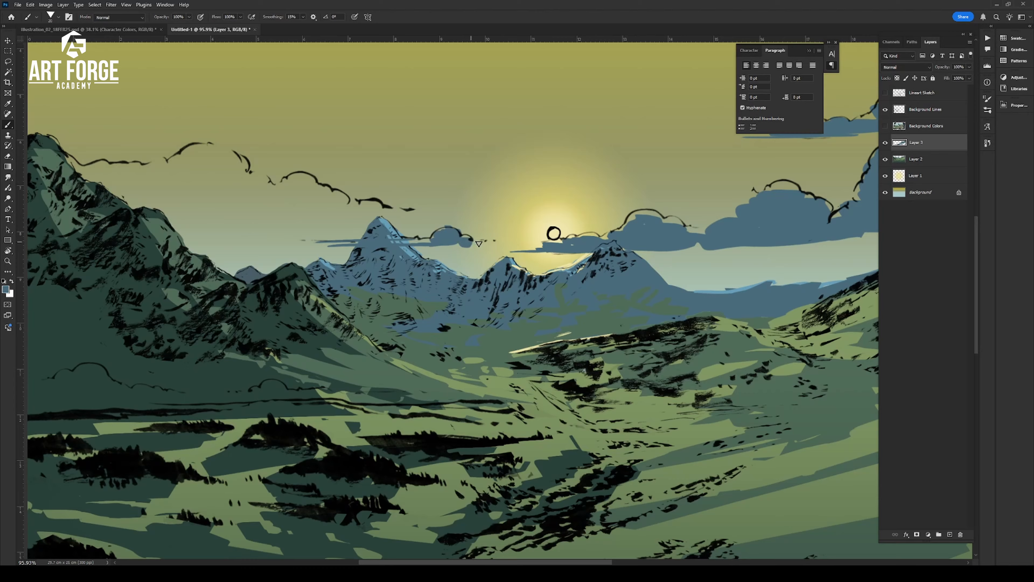
Paint the long blue cloud bank behind the left mountain, following its ink outline down to the tallest peak
{"action": "left_click_drag", "start_coordinate": [494, 244], "coordinate": [403, 250]}
{"action": "left_click_drag", "start_coordinate": [414, 243], "coordinate": [562, 274]}
{"action": "key", "text": "bracketright"}
{"action": "key", "text": "bracketright"}
{"action": "mouse_move", "coordinate": [550, 243]}
{"action": "left_mouse_down"}
{"action": "mouse_move", "coordinate": [326, 250]}
{"action": "mouse_move", "coordinate": [414, 256]}
{"action": "left_mouse_up"}
{"action": "mouse_move", "coordinate": [339, 239]}
{"action": "left_mouse_down"}
{"action": "mouse_move", "coordinate": [516, 235]}
{"action": "mouse_move", "coordinate": [436, 212]}
{"action": "mouse_move", "coordinate": [420, 228]}
{"action": "mouse_move", "coordinate": [476, 230]}
{"action": "mouse_move", "coordinate": [392, 206]}
{"action": "mouse_move", "coordinate": [359, 181]}
{"action": "mouse_move", "coordinate": [307, 203]}
{"action": "mouse_move", "coordinate": [220, 187]}
{"action": "mouse_move", "coordinate": [280, 208]}
{"action": "mouse_move", "coordinate": [270, 220]}
{"action": "mouse_move", "coordinate": [303, 238]}
{"action": "mouse_move", "coordinate": [343, 208]}
{"action": "mouse_move", "coordinate": [401, 235]}
{"action": "left_mouse_up"}
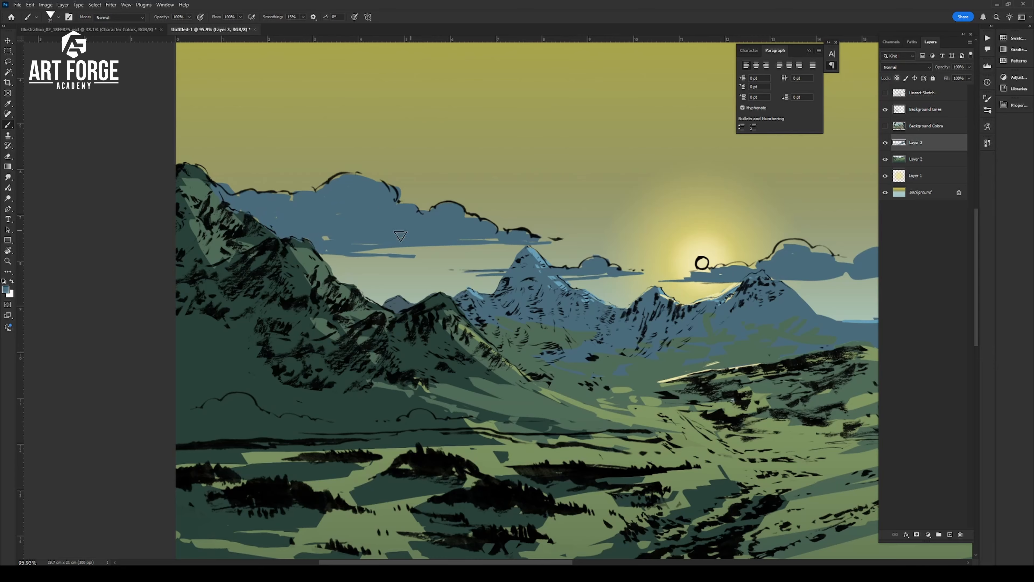
{"action": "left_click_drag", "start_coordinate": [765, 260], "coordinate": [459, 261]}
{"action": "left_click_drag", "start_coordinate": [609, 263], "coordinate": [580, 262]}
Paint pale yellow highlights on the upper edges of the right and left clouds using a sampled sky colour
{"action": "left_click", "coordinate": [479, 245], "text": "alt"}
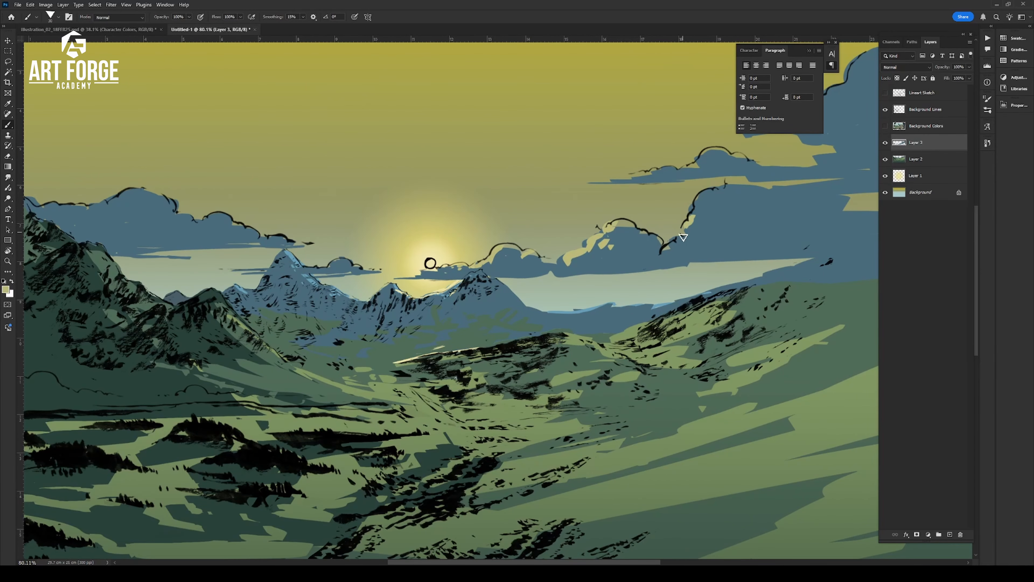
{"action": "mouse_move", "coordinate": [683, 237]}
{"action": "left_mouse_down"}
{"action": "mouse_move", "coordinate": [702, 197]}
{"action": "mouse_move", "coordinate": [376, 293]}
{"action": "left_mouse_up"}
{"action": "key", "text": "bracketright"}
{"action": "mouse_move", "coordinate": [473, 226]}
{"action": "left_mouse_down"}
{"action": "mouse_move", "coordinate": [519, 198]}
{"action": "mouse_move", "coordinate": [527, 240]}
{"action": "left_mouse_up"}
{"action": "mouse_move", "coordinate": [358, 261]}
{"action": "left_mouse_down"}
{"action": "mouse_move", "coordinate": [450, 231]}
{"action": "mouse_move", "coordinate": [903, 200]}
{"action": "left_mouse_up"}
{"action": "left_click_drag", "start_coordinate": [462, 280], "coordinate": [447, 271]}
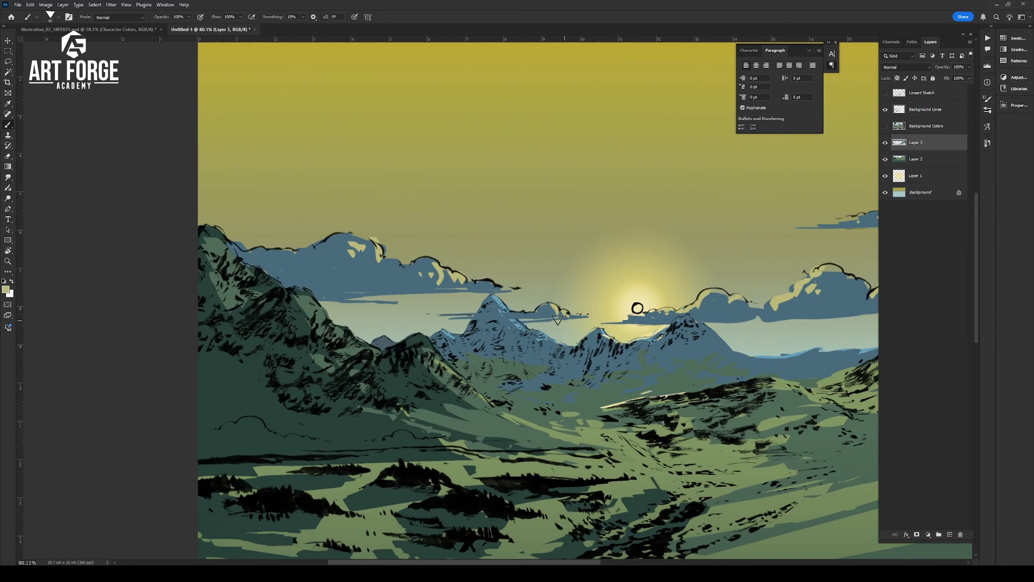
Compare the artwork with the Background Colors layer shown and hidden, and turn on the Lineart Sketch layer
{"action": "key", "text": "z"}
{"action": "left_click_drag", "start_coordinate": [353, 312], "coordinate": [244, 313]}
{"action": "left_click", "coordinate": [884, 129]}
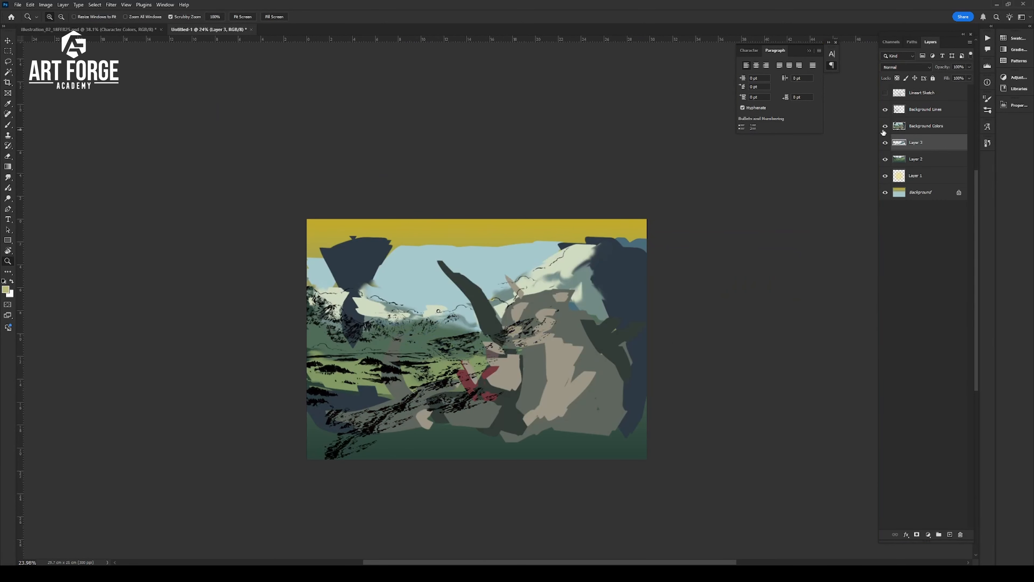
{"action": "left_click", "coordinate": [884, 128]}
{"action": "left_click", "coordinate": [885, 93]}
Recolour the Background Lines layer's ink with dark blue 003850, keeping its transparent pixels locked
{"action": "left_click", "coordinate": [895, 109]}
{"action": "left_click", "coordinate": [885, 109]}
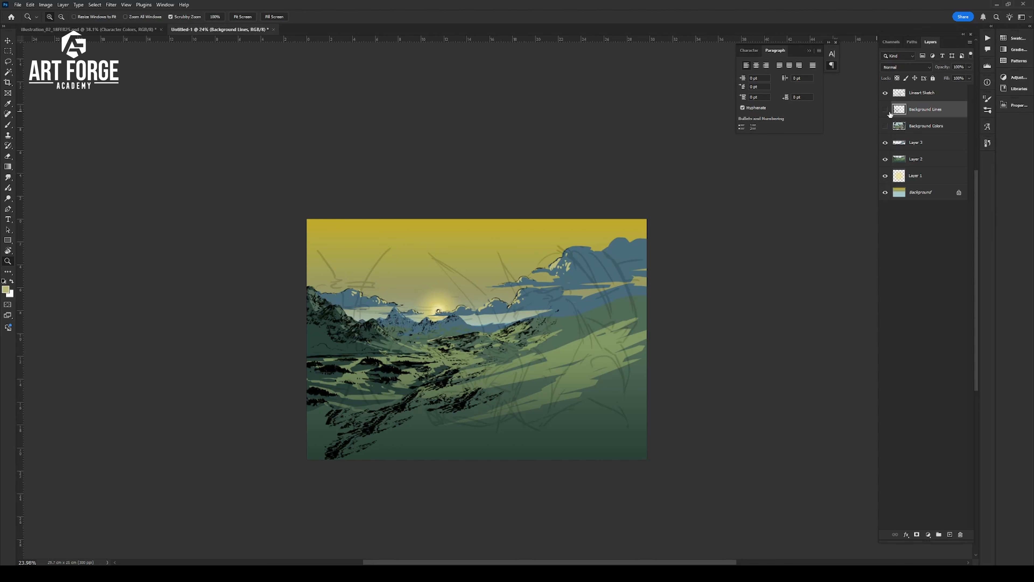
{"action": "key", "text": "g"}
{"action": "left_click", "coordinate": [596, 266], "text": "alt"}
{"action": "left_click", "coordinate": [6, 289]}
{"action": "left_click", "coordinate": [163, 175]}
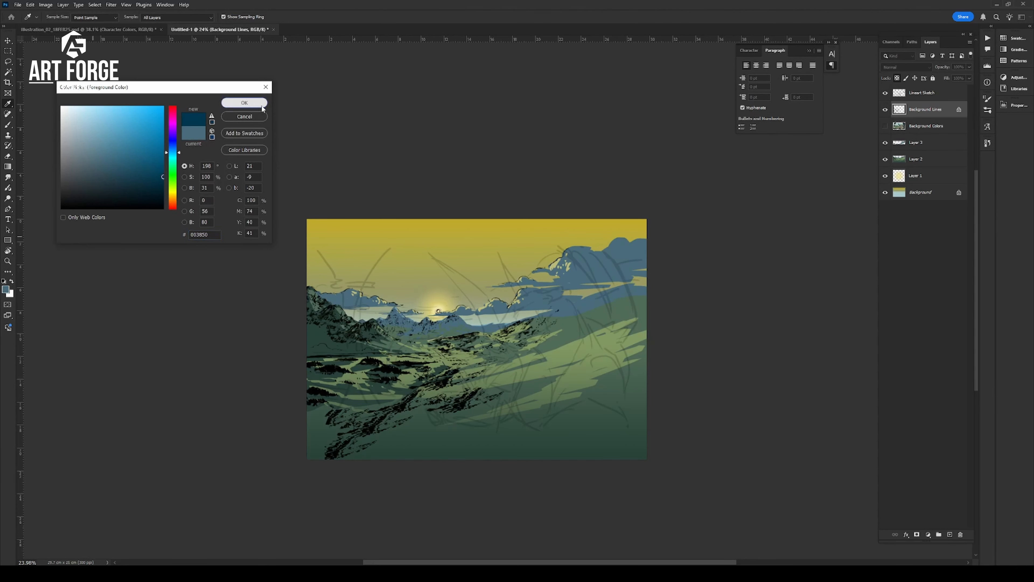
{"action": "left_click", "coordinate": [244, 101]}
{"action": "key", "text": "alt+BackSpace"}
Lower the lightness of the Background Lines and shift their hue slightly towards teal with Hue/Saturation
{"action": "key", "text": "z"}
{"action": "left_click_drag", "start_coordinate": [473, 393], "coordinate": [485, 386]}
{"action": "key", "text": "ctrl+u"}
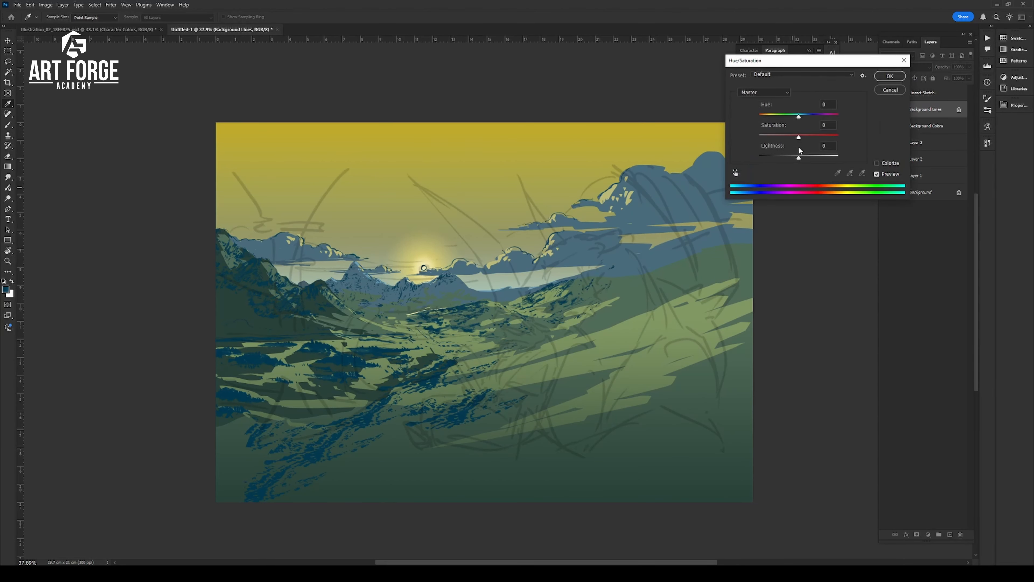
{"action": "left_click_drag", "start_coordinate": [799, 157], "coordinate": [790, 159]}
{"action": "left_click_drag", "start_coordinate": [797, 118], "coordinate": [795, 118]}
{"action": "left_click", "coordinate": [879, 76]}
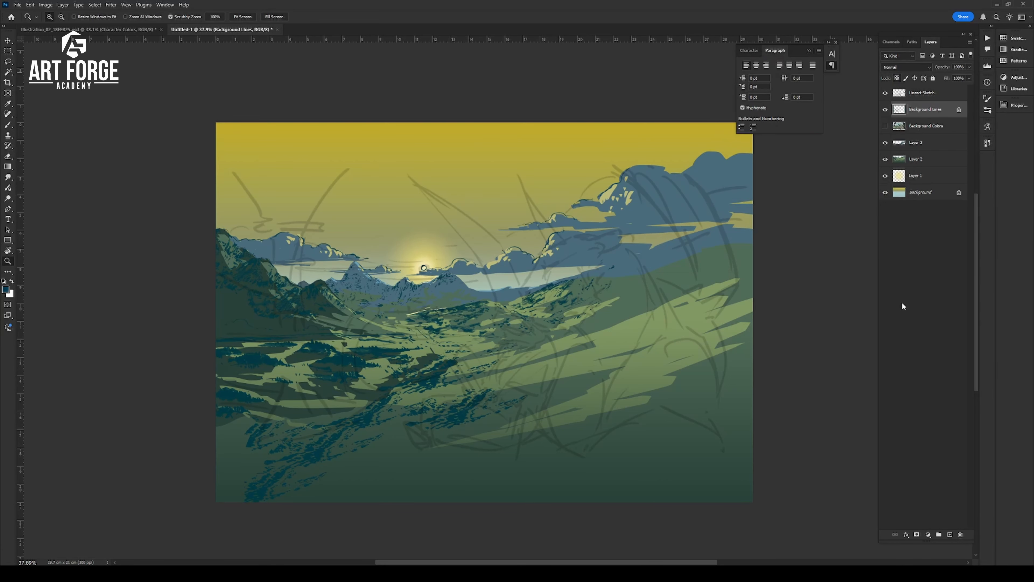
Shift the Background layer's hue to -12 with Hue/Saturation for an orange sky
{"action": "left_click", "coordinate": [922, 192]}
{"action": "key", "text": "ctrl+u"}
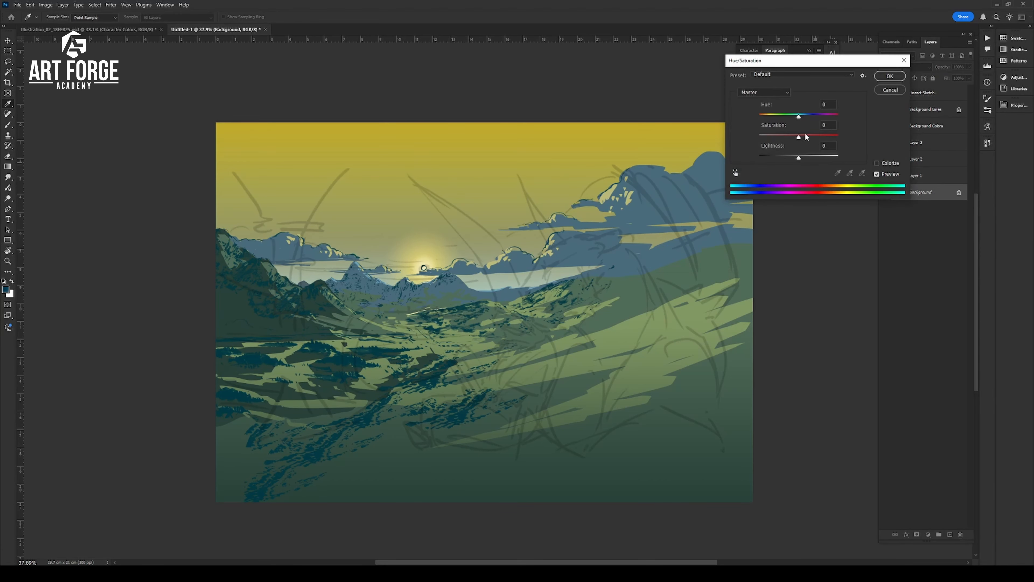
{"action": "left_click_drag", "start_coordinate": [800, 118], "coordinate": [796, 119]}
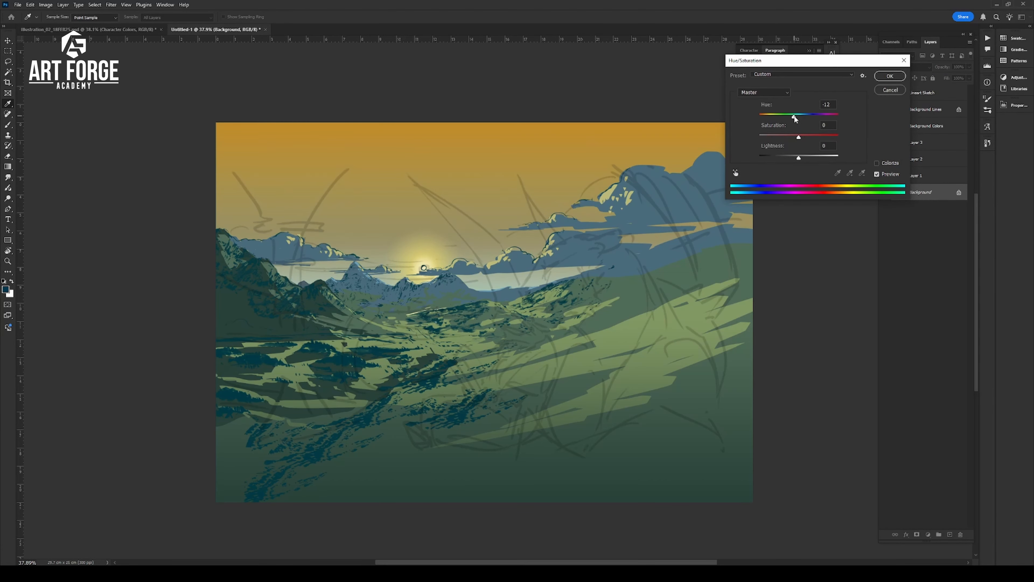
{"action": "left_click", "coordinate": [890, 76]}
Identify the cloud layer by toggling layer visibility and lower Layer 3's fill to make the clouds slightly transparent
{"action": "left_click", "coordinate": [885, 159]}
{"action": "left_click", "coordinate": [886, 160]}
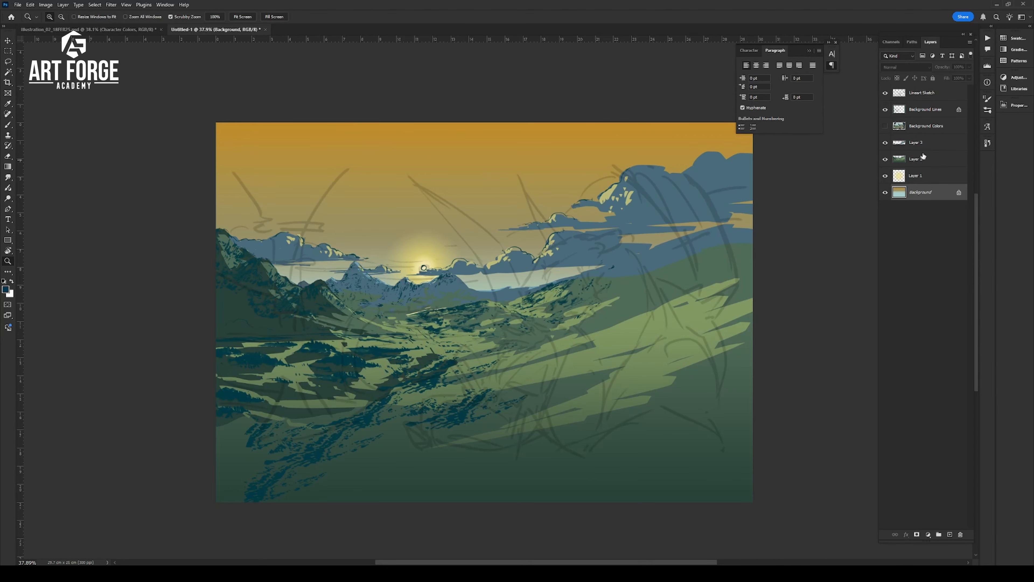
{"action": "left_click", "coordinate": [912, 143]}
{"action": "left_click", "coordinate": [885, 142]}
{"action": "left_click_drag", "start_coordinate": [960, 86], "coordinate": [959, 86]}
{"action": "left_click", "coordinate": [947, 146]}
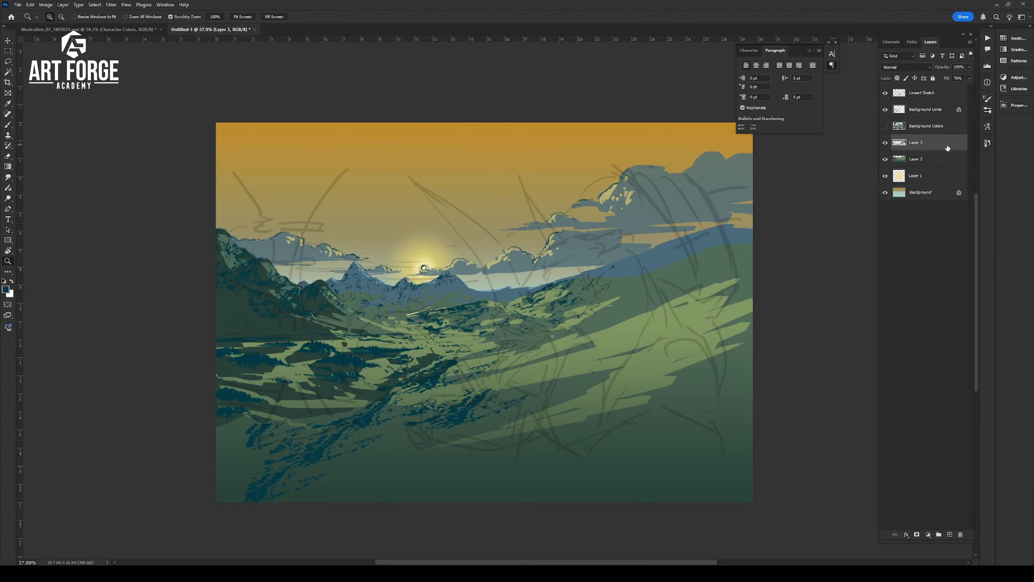
Merge the cloud layer into the layer beneath it and add a new empty layer
{"action": "key", "text": "ctrl+e"}
{"action": "left_click", "coordinate": [949, 534]}
{"action": "left_click_drag", "start_coordinate": [538, 223], "coordinate": [753, 222]}
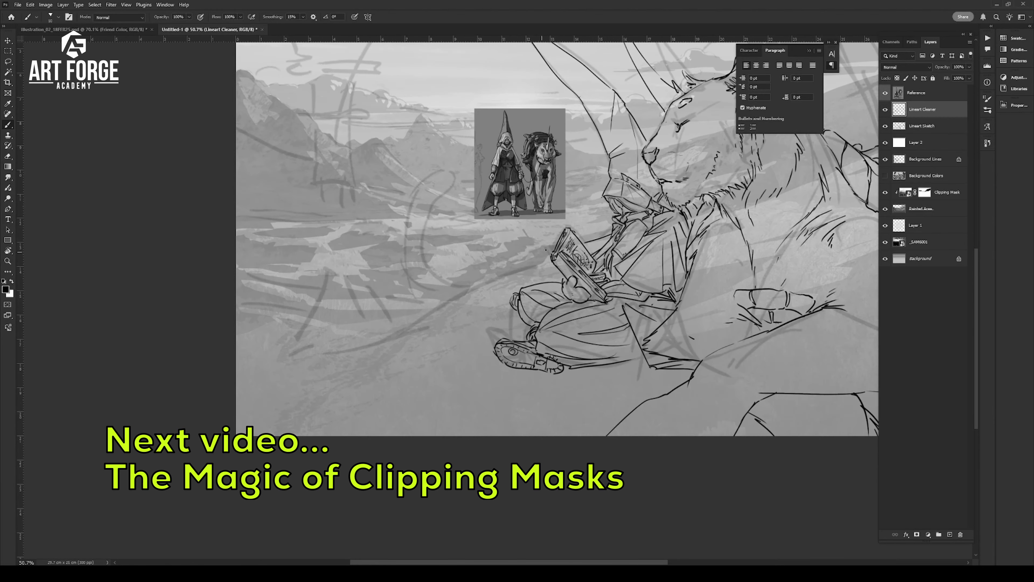
{"action": "mouse_move", "coordinate": [367, 332]}
{"action": "left_mouse_down"}
{"action": "mouse_move", "coordinate": [550, 251]}
{"action": "mouse_move", "coordinate": [404, 330]}
{"action": "left_mouse_up"}
{"action": "key", "text": "ctrl+z"}
{"action": "left_click_drag", "start_coordinate": [512, 295], "coordinate": [352, 349]}
{"action": "key", "text": "e"}
{"action": "left_click_drag", "start_coordinate": [383, 312], "coordinate": [379, 353]}
{"action": "key", "text": "b"}
{"action": "left_click_drag", "start_coordinate": [514, 308], "coordinate": [352, 350]}
{"action": "key", "text": "ctrl+z"}
{"action": "key", "text": "ctrl+z"}
{"action": "key", "text": "ctrl+z"}
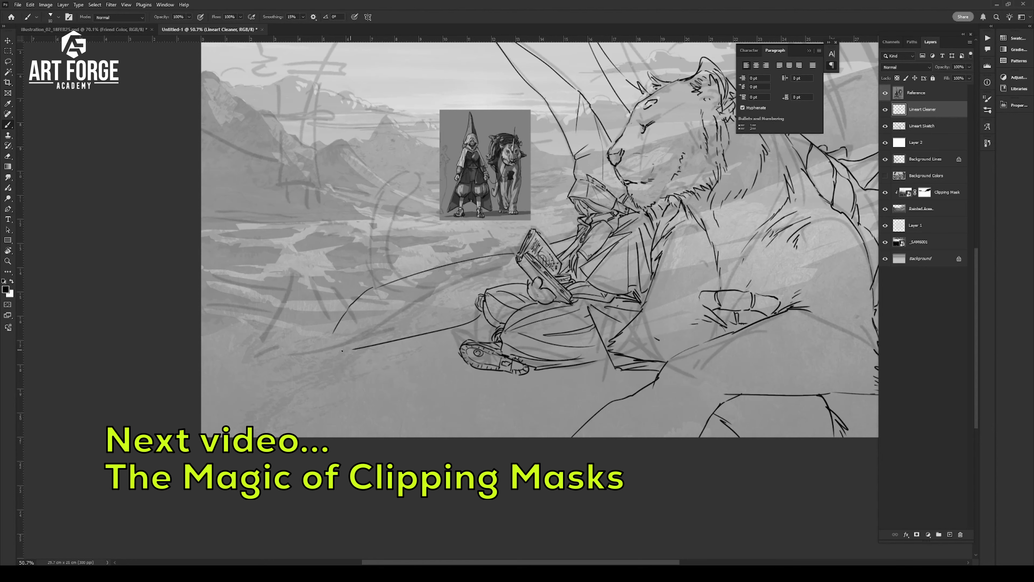
{"action": "key", "text": "ctrl+z"}
{"action": "key", "text": "ctrl+z"}
{"action": "key", "text": "ctrl+z"}
{"action": "left_click_drag", "start_coordinate": [551, 248], "coordinate": [490, 308]}
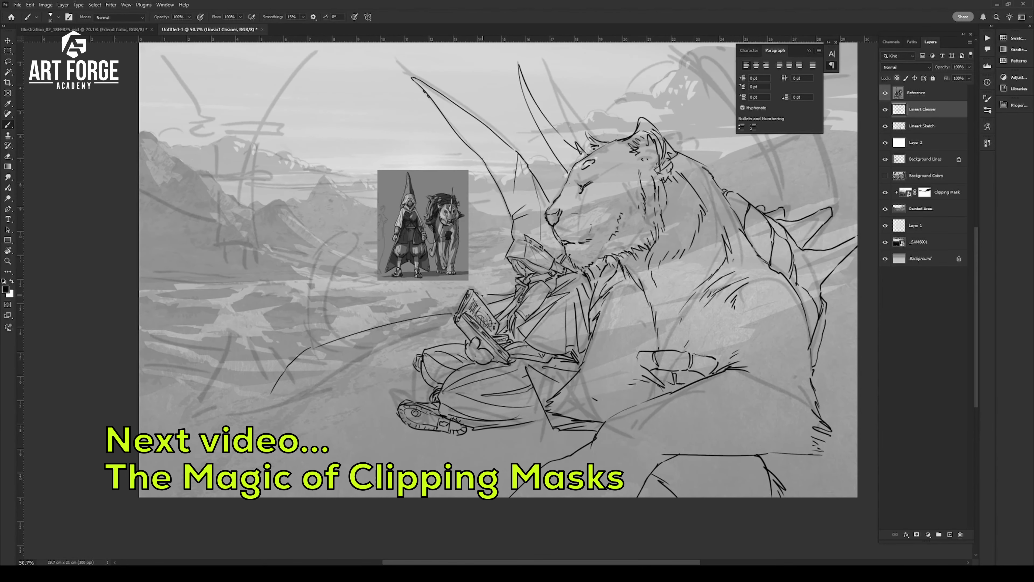
{"action": "key", "text": "ctrl+z"}
{"action": "key", "text": "ctrl+z"}
{"action": "key", "text": "ctrl+z"}
Add a new layer and roughly sketch the lion's outstretched hind legs and paws extending past the seated figure
{"action": "left_click", "coordinate": [949, 534]}
{"action": "left_click_drag", "start_coordinate": [392, 333], "coordinate": [540, 298]}
{"action": "left_click_drag", "start_coordinate": [500, 323], "coordinate": [285, 387]}
{"action": "left_click_drag", "start_coordinate": [316, 433], "coordinate": [400, 385]}
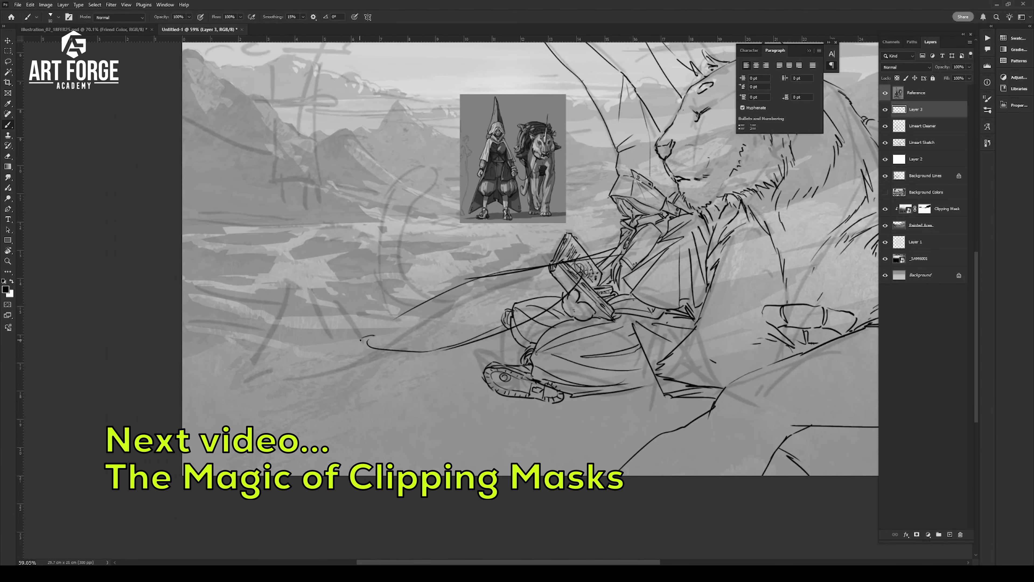
{"action": "left_click_drag", "start_coordinate": [359, 355], "coordinate": [269, 366]}
{"action": "key", "text": "ctrl+z"}
{"action": "left_click_drag", "start_coordinate": [363, 367], "coordinate": [336, 360]}
{"action": "left_click_drag", "start_coordinate": [483, 373], "coordinate": [409, 372]}
{"action": "left_click_drag", "start_coordinate": [412, 373], "coordinate": [344, 400]}
{"action": "left_click_drag", "start_coordinate": [413, 402], "coordinate": [343, 414]}
{"action": "left_click_drag", "start_coordinate": [321, 424], "coordinate": [115, 448]}
{"action": "left_click_drag", "start_coordinate": [237, 404], "coordinate": [116, 431]}
{"action": "mouse_move", "coordinate": [443, 354]}
{"action": "left_mouse_down"}
{"action": "mouse_move", "coordinate": [238, 404]}
{"action": "mouse_move", "coordinate": [304, 473]}
{"action": "left_mouse_up"}
Rough in the curved tail, leg joints and ground line behind the seated figure
{"action": "mouse_move", "coordinate": [484, 348]}
{"action": "left_mouse_down"}
{"action": "mouse_move", "coordinate": [338, 266]}
{"action": "mouse_move", "coordinate": [349, 222]}
{"action": "left_mouse_up"}
{"action": "key", "text": "ctrl+z"}
{"action": "mouse_move", "coordinate": [454, 359]}
{"action": "left_mouse_down"}
{"action": "mouse_move", "coordinate": [354, 276]}
{"action": "mouse_move", "coordinate": [348, 383]}
{"action": "left_mouse_up"}
{"action": "left_click_drag", "start_coordinate": [445, 414], "coordinate": [420, 367]}
{"action": "left_click_drag", "start_coordinate": [533, 288], "coordinate": [394, 324]}
{"action": "left_click_drag", "start_coordinate": [444, 302], "coordinate": [403, 367]}
{"action": "mouse_move", "coordinate": [403, 369]}
{"action": "left_mouse_down"}
{"action": "mouse_move", "coordinate": [248, 401]}
{"action": "mouse_move", "coordinate": [358, 415]}
{"action": "left_mouse_up"}
{"action": "left_click_drag", "start_coordinate": [353, 437], "coordinate": [321, 416]}
{"action": "left_click_drag", "start_coordinate": [569, 401], "coordinate": [220, 444]}
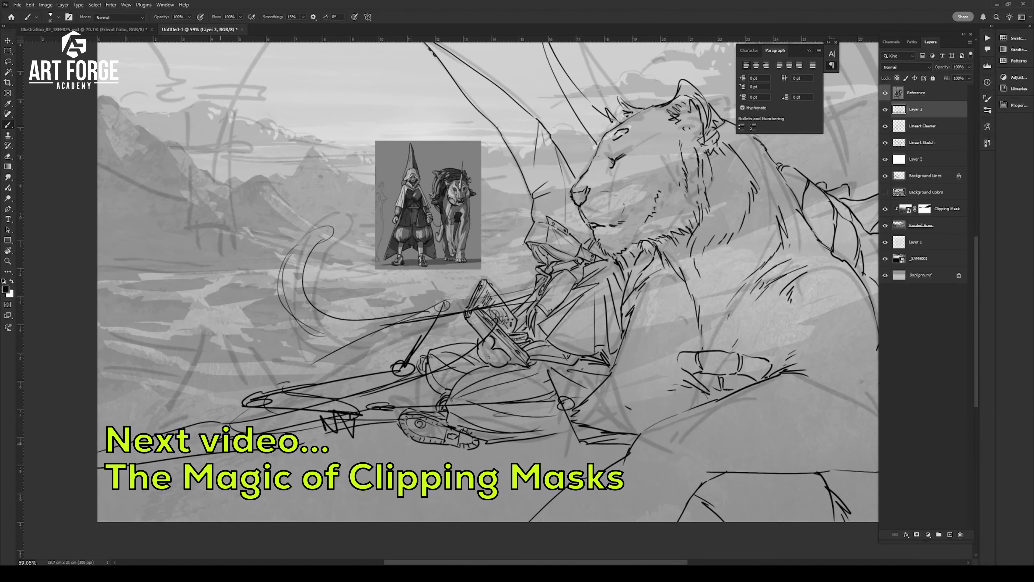
Fade the rough sketch on Layer 3 and ink the outline of the upper hind leg and paw on a new layer
{"action": "left_click_drag", "start_coordinate": [969, 86], "coordinate": [939, 86]}
{"action": "left_click", "coordinate": [950, 534]}
{"action": "left_click_drag", "start_coordinate": [410, 328], "coordinate": [442, 329]}
{"action": "left_click_drag", "start_coordinate": [577, 273], "coordinate": [530, 282]}
{"action": "mouse_move", "coordinate": [485, 283]}
{"action": "left_mouse_down"}
{"action": "mouse_move", "coordinate": [440, 289]}
{"action": "mouse_move", "coordinate": [310, 376]}
{"action": "left_mouse_up"}
{"action": "left_click_drag", "start_coordinate": [435, 393], "coordinate": [565, 357]}
{"action": "left_click_drag", "start_coordinate": [558, 358], "coordinate": [403, 368]}
{"action": "mouse_move", "coordinate": [440, 332]}
{"action": "left_mouse_down"}
{"action": "mouse_move", "coordinate": [309, 406]}
{"action": "mouse_move", "coordinate": [294, 381]}
{"action": "left_mouse_up"}
{"action": "left_click_drag", "start_coordinate": [293, 381], "coordinate": [366, 387]}
{"action": "left_click_drag", "start_coordinate": [349, 388], "coordinate": [370, 413]}
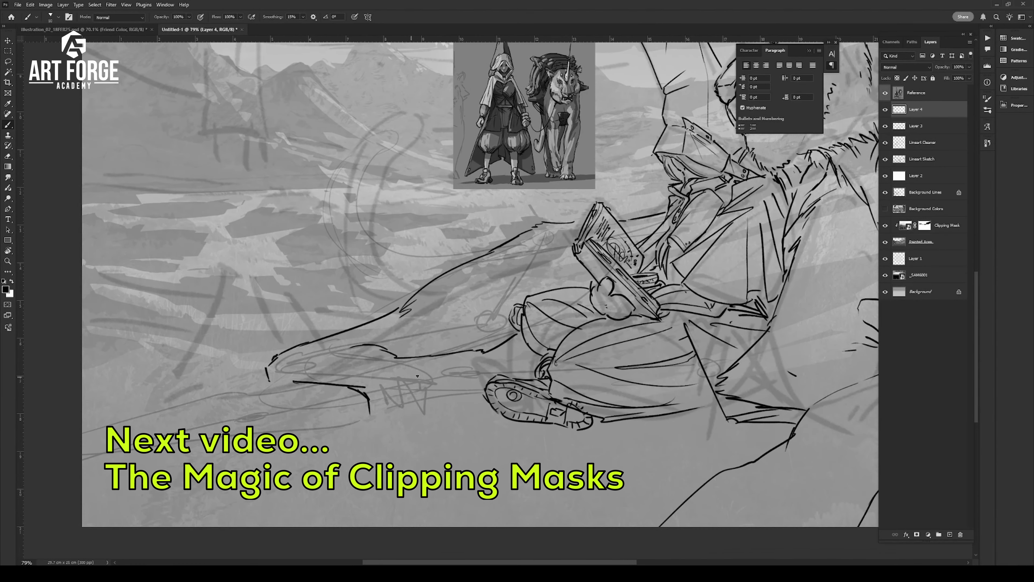
Ink the toes of the hind paw and the long contour lines of the lower leg to the canvas edge
{"action": "left_click_drag", "start_coordinate": [406, 363], "coordinate": [417, 418]}
{"action": "left_click_drag", "start_coordinate": [376, 397], "coordinate": [396, 421]}
{"action": "left_click_drag", "start_coordinate": [481, 395], "coordinate": [427, 403]}
{"action": "left_click_drag", "start_coordinate": [301, 383], "coordinate": [108, 426]}
{"action": "mouse_move", "coordinate": [389, 423]}
{"action": "left_mouse_down"}
{"action": "mouse_move", "coordinate": [118, 464]}
{"action": "mouse_move", "coordinate": [81, 480]}
{"action": "left_mouse_up"}
{"action": "left_click_drag", "start_coordinate": [182, 404], "coordinate": [108, 426]}
Ink the lion's curling tail over the rough sketch
{"action": "key", "text": "z"}
{"action": "mouse_move", "coordinate": [366, 402]}
{"action": "left_mouse_down"}
{"action": "mouse_move", "coordinate": [250, 397]}
{"action": "mouse_move", "coordinate": [302, 393]}
{"action": "left_mouse_up"}
{"action": "left_click_drag", "start_coordinate": [323, 341], "coordinate": [403, 340]}
{"action": "key", "text": "b"}
{"action": "mouse_move", "coordinate": [184, 328]}
{"action": "left_mouse_down"}
{"action": "mouse_move", "coordinate": [189, 269]}
{"action": "mouse_move", "coordinate": [274, 199]}
{"action": "mouse_move", "coordinate": [277, 220]}
{"action": "left_mouse_up"}
{"action": "key", "text": "ctrl+z"}
{"action": "left_click_drag", "start_coordinate": [274, 227], "coordinate": [248, 241]}
{"action": "mouse_move", "coordinate": [249, 241]}
{"action": "left_mouse_down"}
{"action": "mouse_move", "coordinate": [246, 344]}
{"action": "mouse_move", "coordinate": [410, 359]}
{"action": "left_mouse_up"}
{"action": "key", "text": "ctrl+z"}
{"action": "left_click_drag", "start_coordinate": [247, 344], "coordinate": [394, 353]}
Raise the fill of the white Layer 2 to cover the background and hide the rough sketch on Layer 3
{"action": "key", "text": "z"}
{"action": "left_click_drag", "start_coordinate": [323, 392], "coordinate": [204, 392]}
{"action": "left_click", "coordinate": [919, 176]}
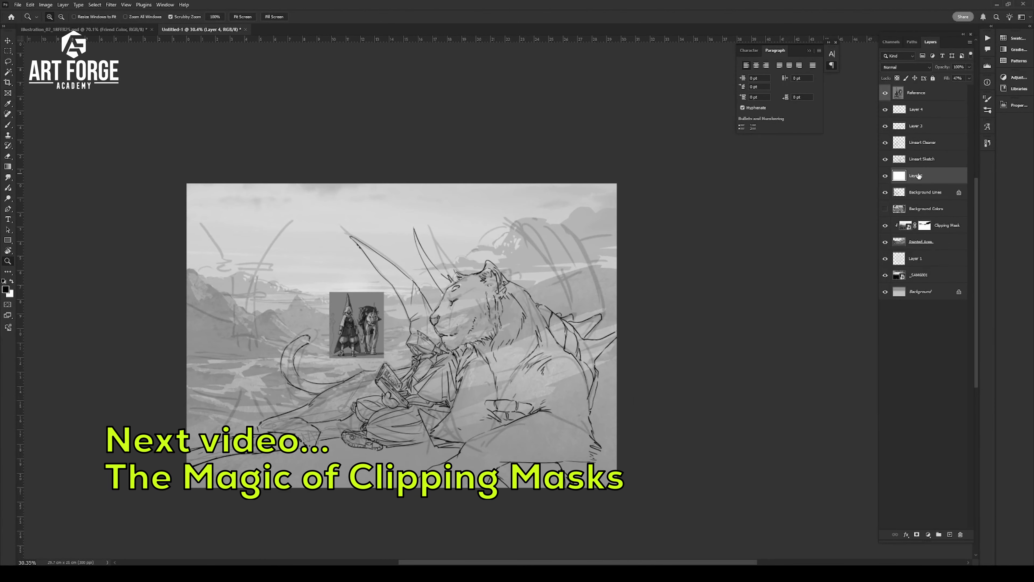
{"action": "left_click_drag", "start_coordinate": [969, 78], "coordinate": [994, 120]}
{"action": "left_click", "coordinate": [885, 126]}
Flip the canvas view horizontally to check the line art in mirror image
{"action": "left_click", "coordinate": [125, 5]}
{"action": "left_click", "coordinate": [163, 138]}
{"action": "left_click_drag", "start_coordinate": [726, 420], "coordinate": [765, 420]}
{"action": "left_click_drag", "start_coordinate": [650, 438], "coordinate": [603, 412]}
Erase the upper hind paw on Layer 4 and redraw the two hind legs as longer, simpler contours
{"action": "key", "text": "e"}
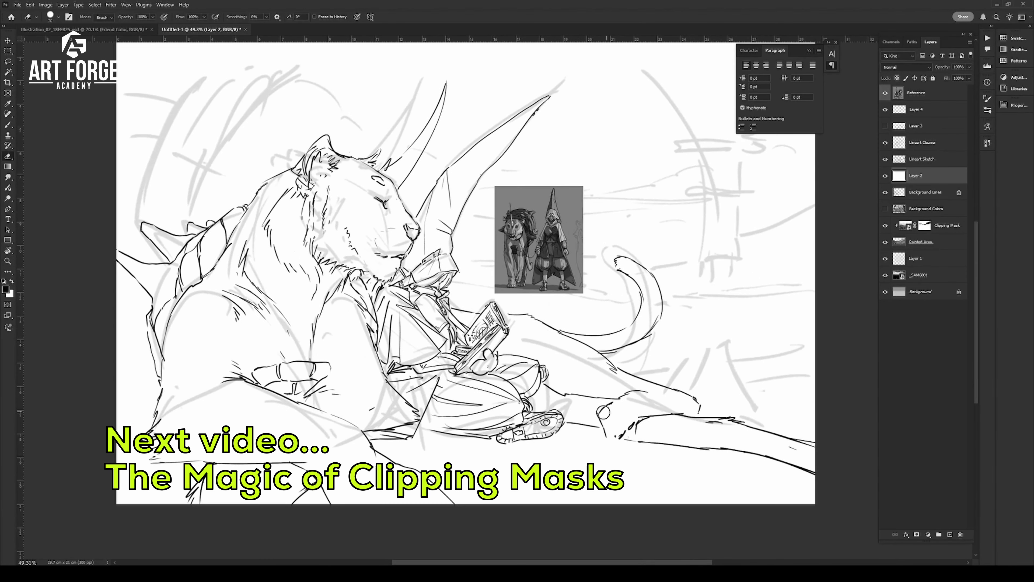
{"action": "left_click", "coordinate": [916, 112]}
{"action": "key", "text": "b"}
{"action": "left_click_drag", "start_coordinate": [679, 391], "coordinate": [787, 430]}
{"action": "left_click_drag", "start_coordinate": [565, 415], "coordinate": [640, 433]}
{"action": "key", "text": "e"}
{"action": "left_click_drag", "start_coordinate": [548, 388], "coordinate": [623, 401]}
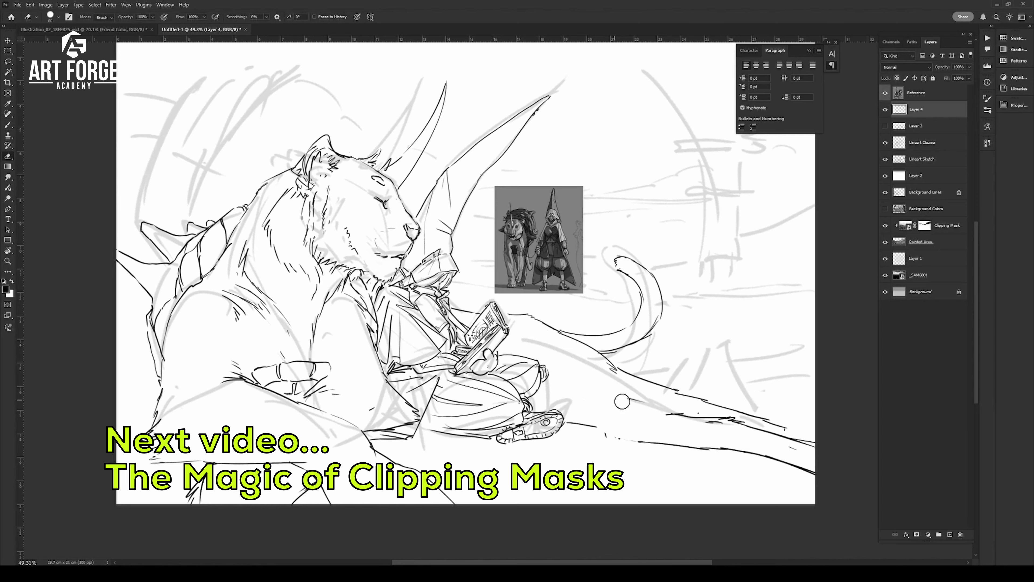
{"action": "key", "text": "b"}
{"action": "mouse_move", "coordinate": [549, 407]}
{"action": "left_mouse_down"}
{"action": "mouse_move", "coordinate": [671, 412]}
{"action": "mouse_move", "coordinate": [596, 413]}
{"action": "left_mouse_up"}
{"action": "key", "text": "z"}
{"action": "left_click_drag", "start_coordinate": [604, 470], "coordinate": [502, 437]}
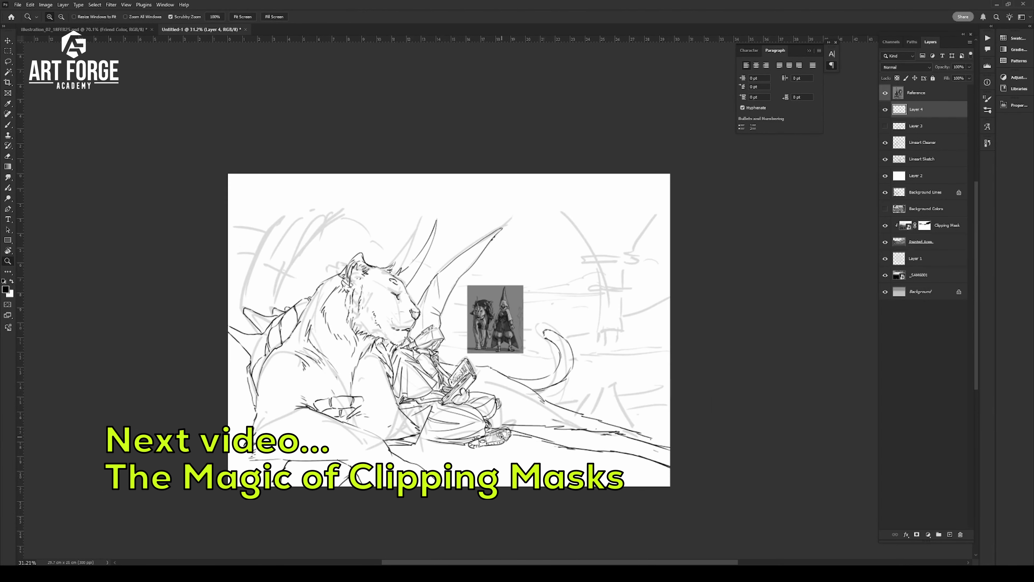
Add short detail strokes to the base of the lower spike on the lion's back
{"action": "left_click_drag", "start_coordinate": [244, 332], "coordinate": [484, 332]}
{"action": "key", "text": "b"}
{"action": "left_click_drag", "start_coordinate": [242, 343], "coordinate": [277, 346]}
{"action": "left_click_drag", "start_coordinate": [243, 345], "coordinate": [286, 359]}
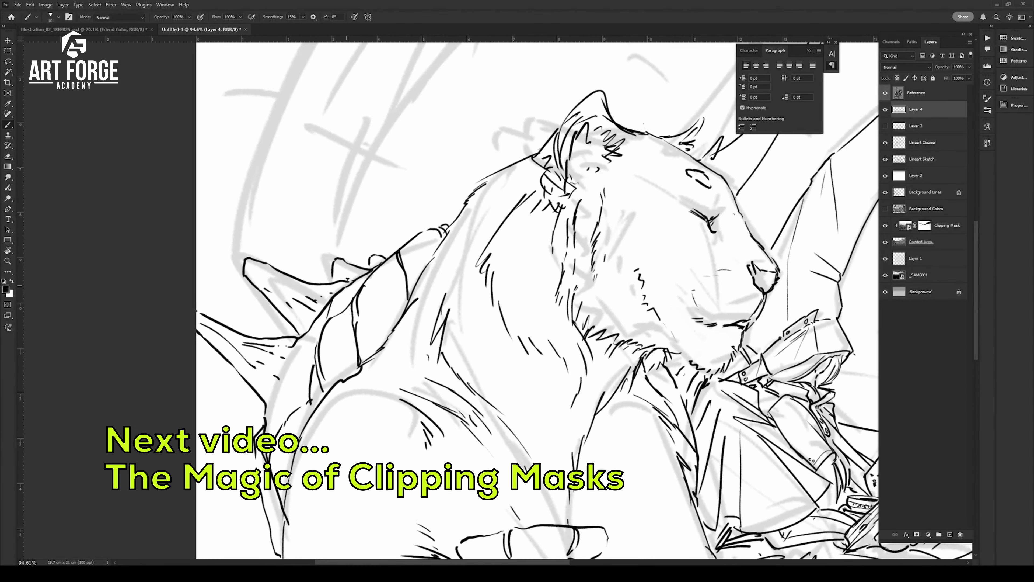
Add a new layer and draw the strap around the lion's neck with its hanging end at the chest
{"action": "key", "text": "z"}
{"action": "left_click_drag", "start_coordinate": [514, 318], "coordinate": [303, 349]}
{"action": "key", "text": "b"}
{"action": "key", "text": "ctrl+shift+alt+n"}
{"action": "left_click_drag", "start_coordinate": [222, 226], "coordinate": [264, 311]}
{"action": "left_click_drag", "start_coordinate": [379, 370], "coordinate": [373, 398]}
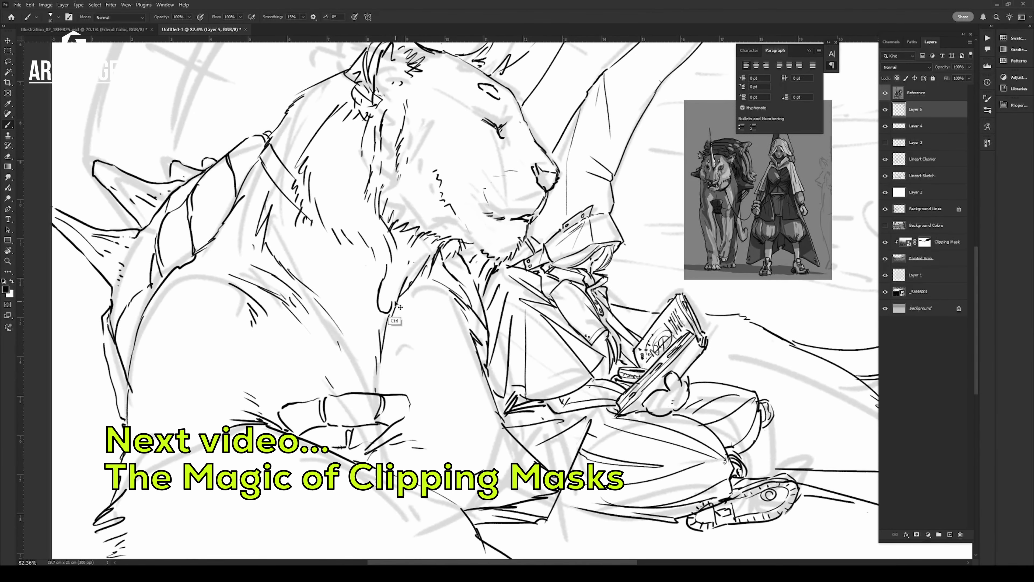
Merge the clean line art layers into Layer 5, dropping the hidden rough sketch layer
{"action": "scroll", "coordinate": [401, 306], "scroll_direction": "up", "scroll_amount": 3}
{"action": "left_click", "coordinate": [921, 158]}
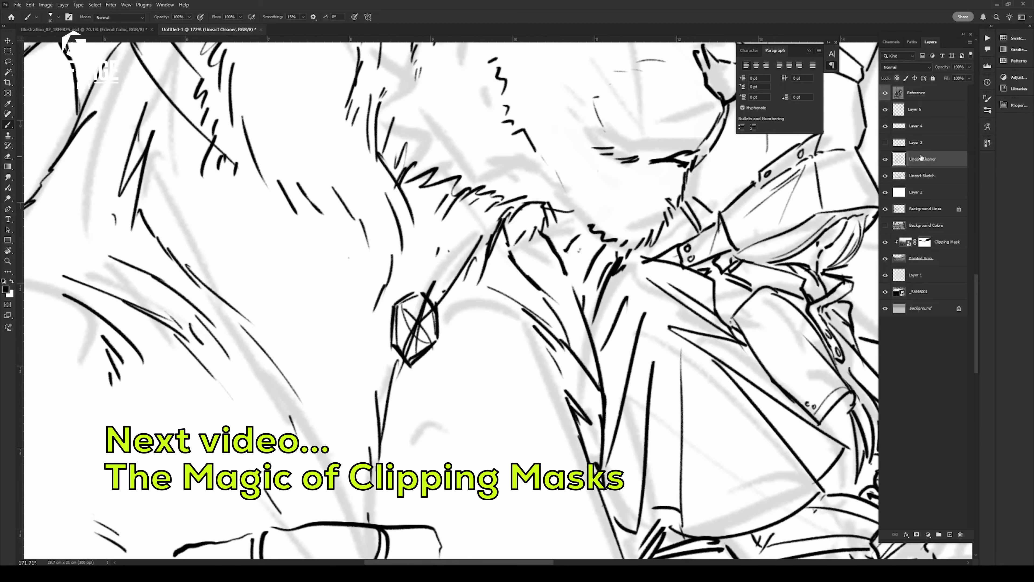
{"action": "key", "text": "Delete"}
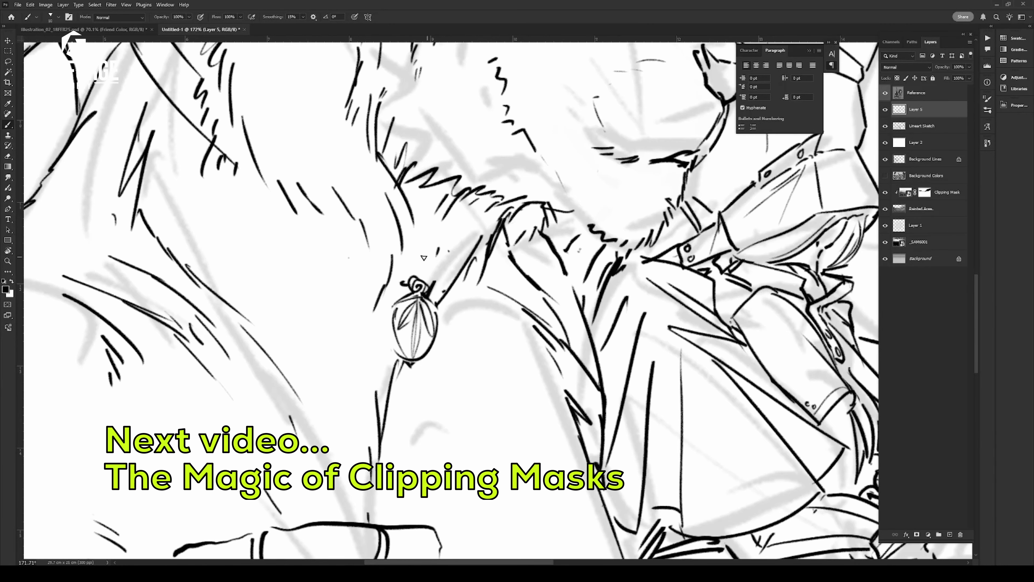